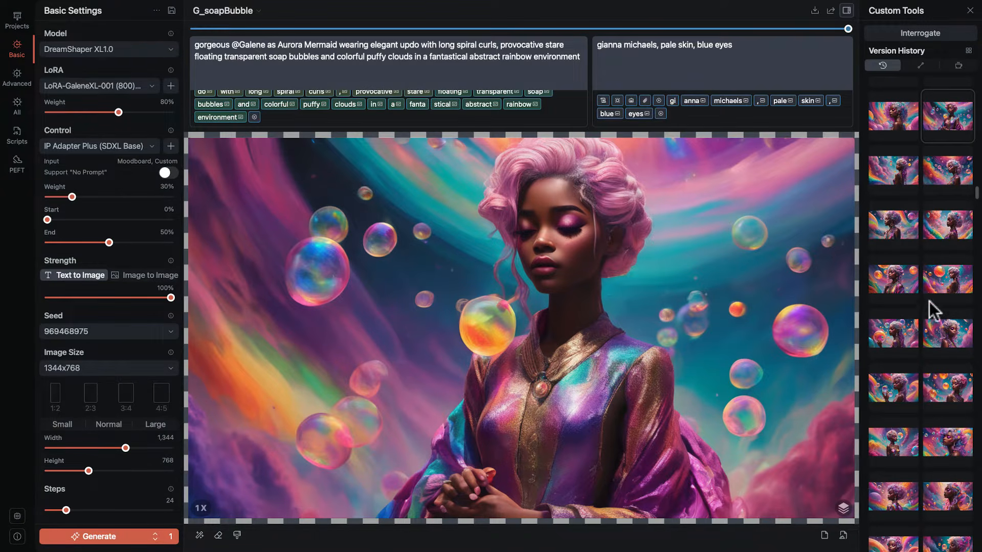
Preview several soap-bubble portrait versions from the version history, ending on the pink-haired profile with large orange bubbles.
{"action": "left_click", "coordinate": [955, 390]}
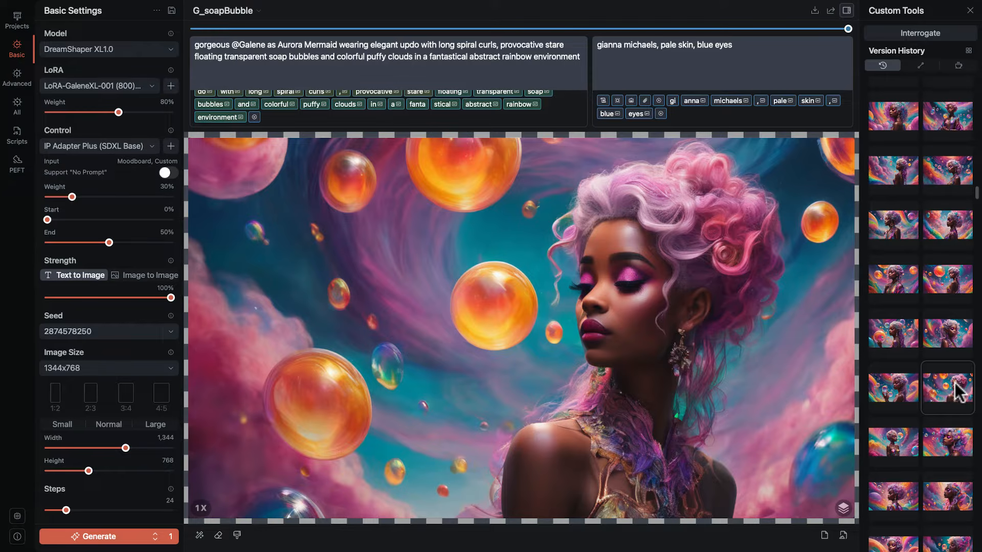
{"action": "left_click", "coordinate": [944, 447]}
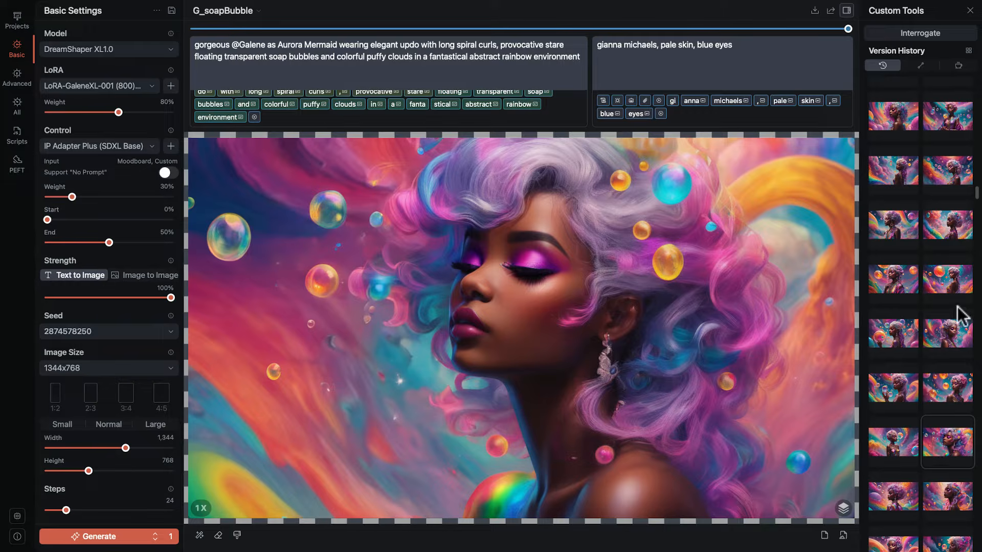
{"action": "left_click", "coordinate": [948, 282]}
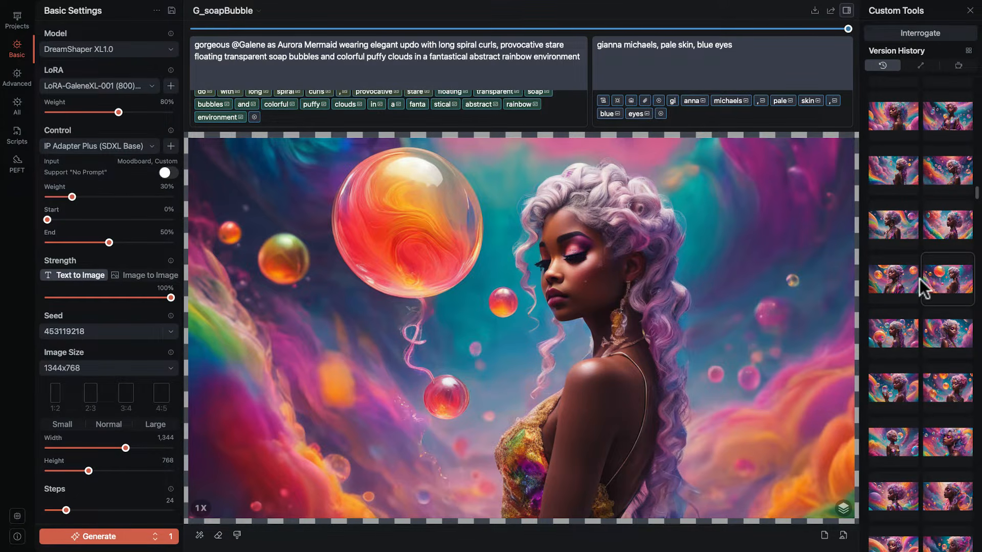
{"action": "left_click", "coordinate": [953, 392]}
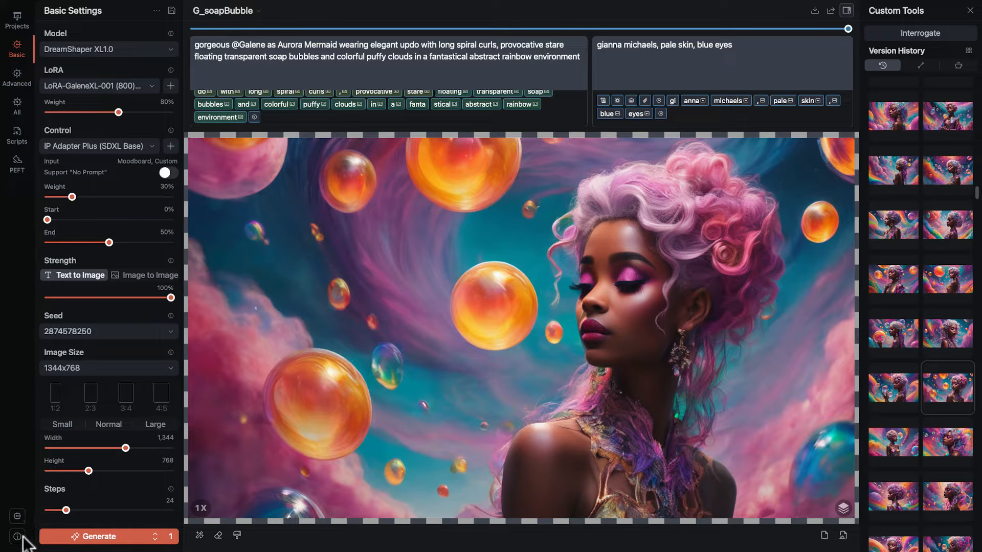
Open the machine settings and look through the memory, CoreML, LoRA, temporary directory, language and font size options.
{"action": "left_click", "coordinate": [17, 516]}
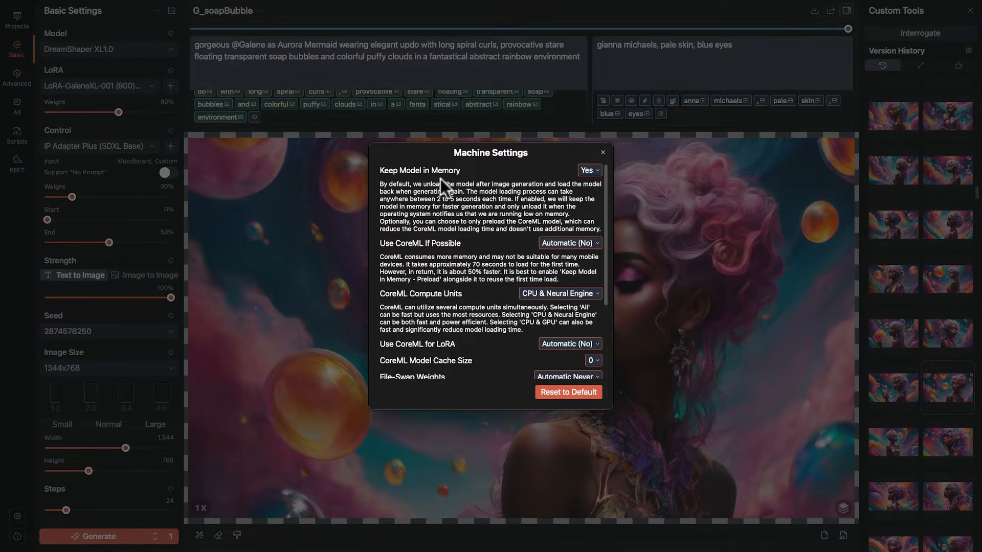
{"action": "scroll", "coordinate": [548, 200], "scroll_direction": "down", "scroll_amount": 3}
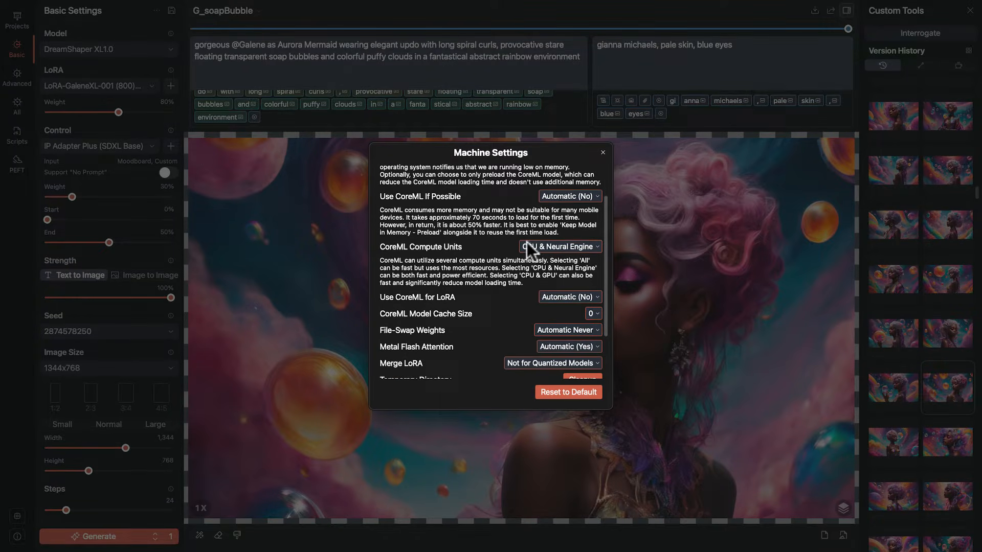
{"action": "scroll", "coordinate": [527, 242], "scroll_direction": "down", "scroll_amount": 3}
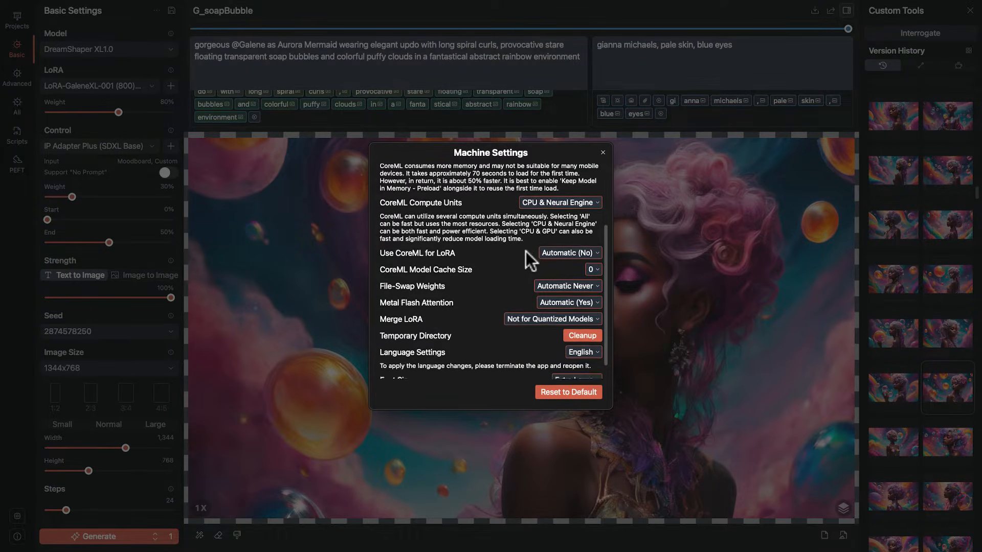
{"action": "scroll", "coordinate": [527, 245], "scroll_direction": "down", "scroll_amount": 1}
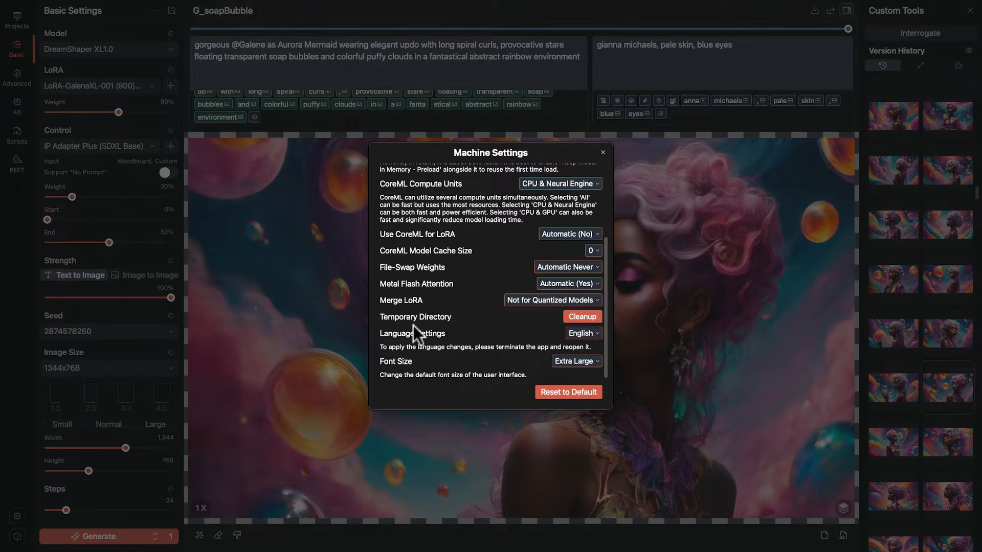
{"action": "scroll", "coordinate": [400, 361], "scroll_direction": "up", "scroll_amount": 1}
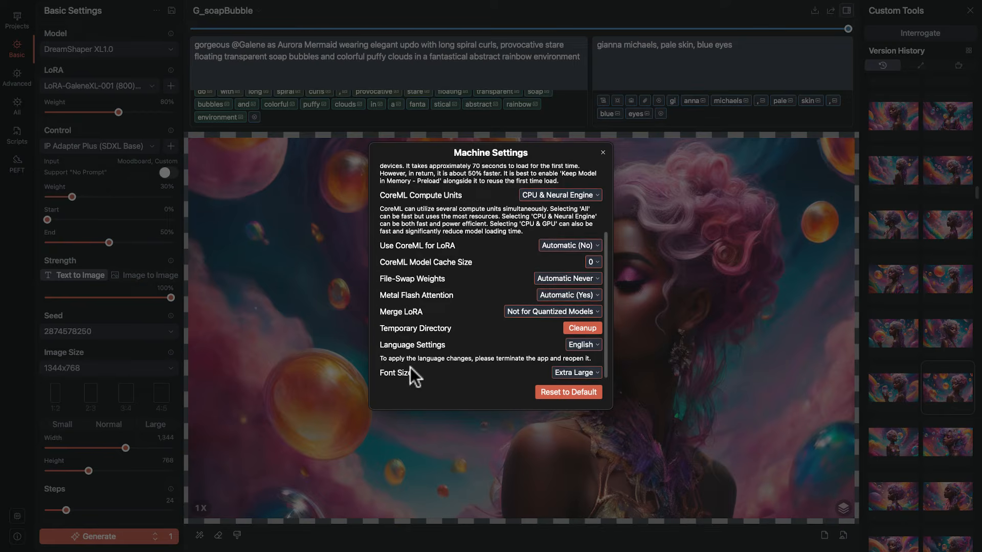
Try the Small interface font size, and set it back to Extra Large.
{"action": "left_click", "coordinate": [584, 372]}
{"action": "left_click", "coordinate": [586, 397]}
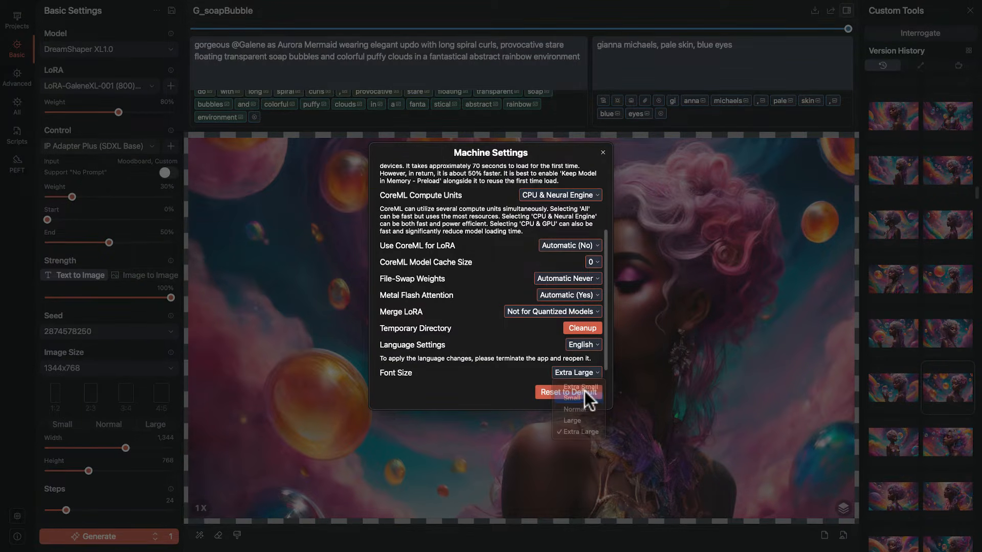
{"action": "left_click", "coordinate": [589, 362]}
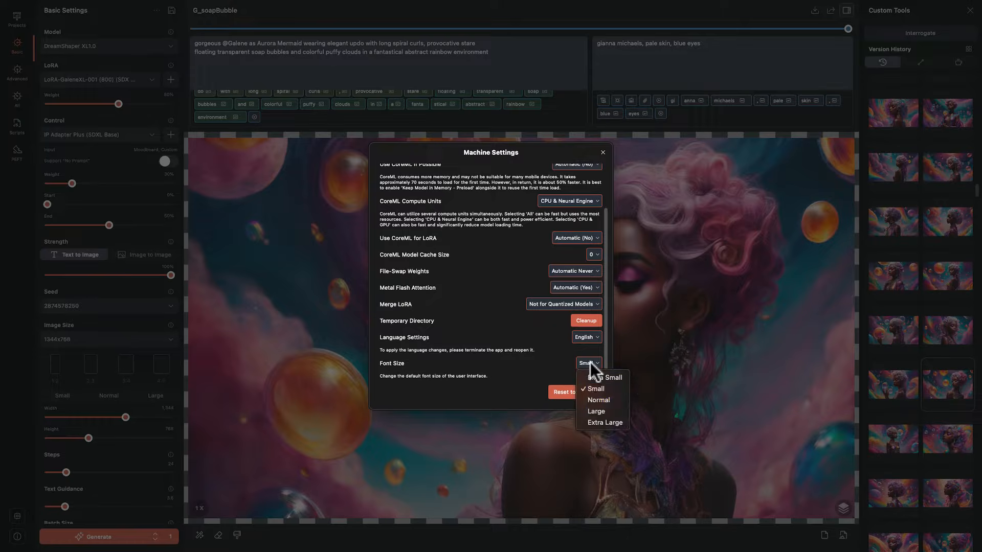
{"action": "left_click", "coordinate": [594, 422]}
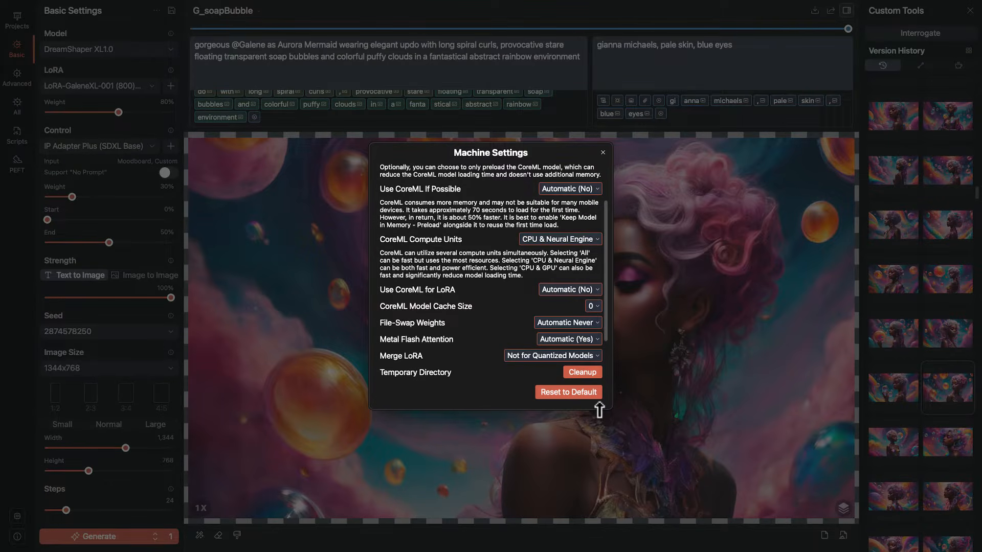
Collapse the explanations under CoreML Compute Units, Use CoreML If Possible and Keep Model in Memory.
{"action": "left_click", "coordinate": [422, 239]}
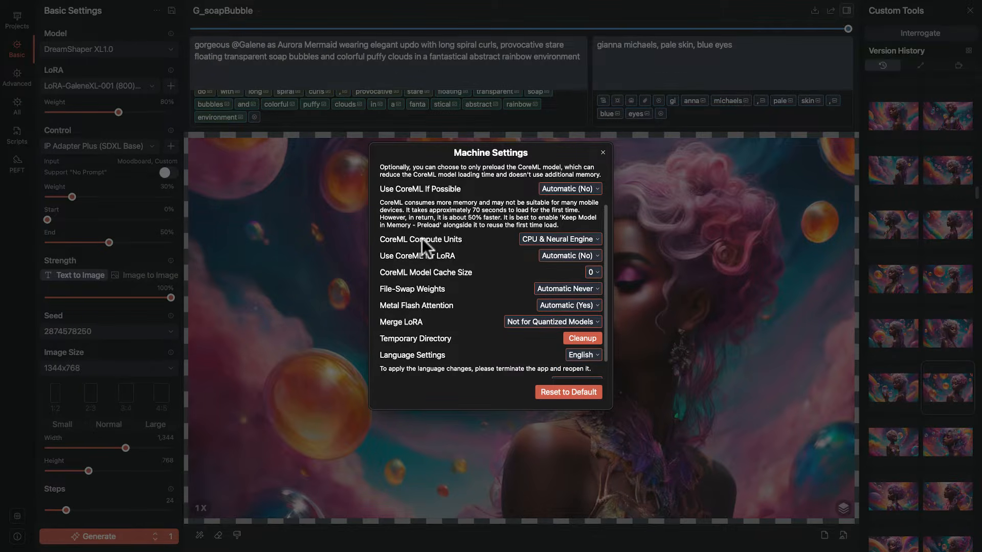
{"action": "left_click", "coordinate": [443, 188]}
{"action": "scroll", "coordinate": [430, 256], "scroll_direction": "up", "scroll_amount": 3}
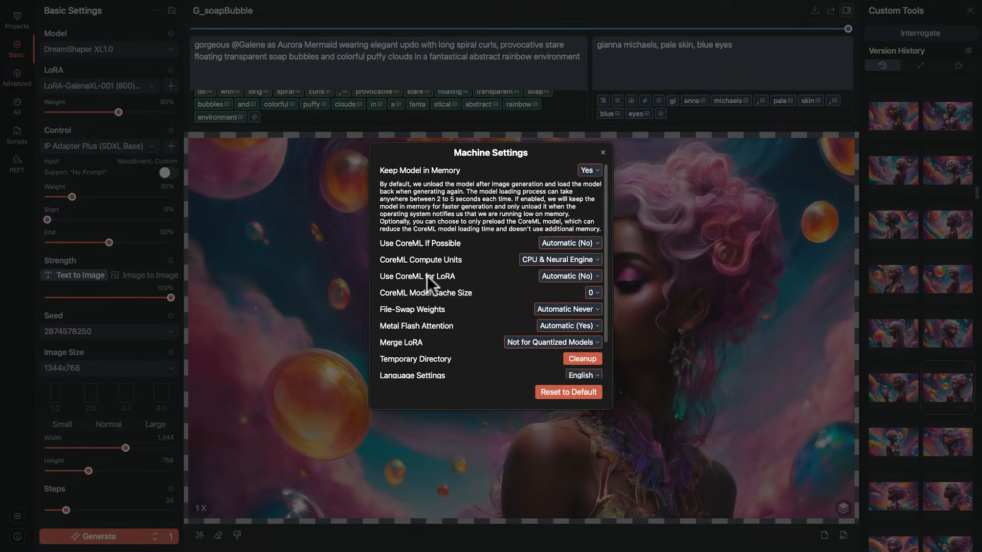
{"action": "left_click", "coordinate": [415, 170]}
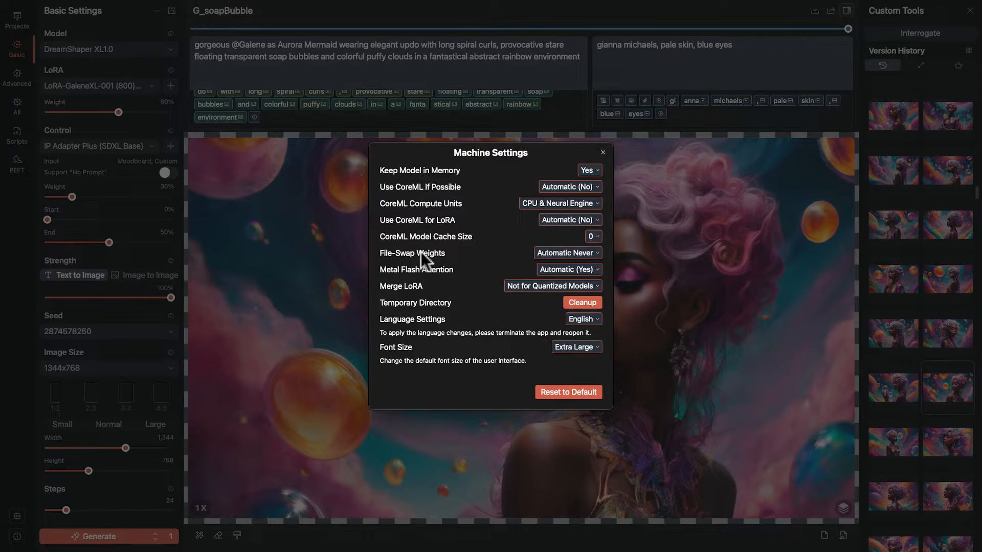
Read the File-Swap Weights explanation, collapse it again and close the machine settings.
{"action": "left_click", "coordinate": [422, 252]}
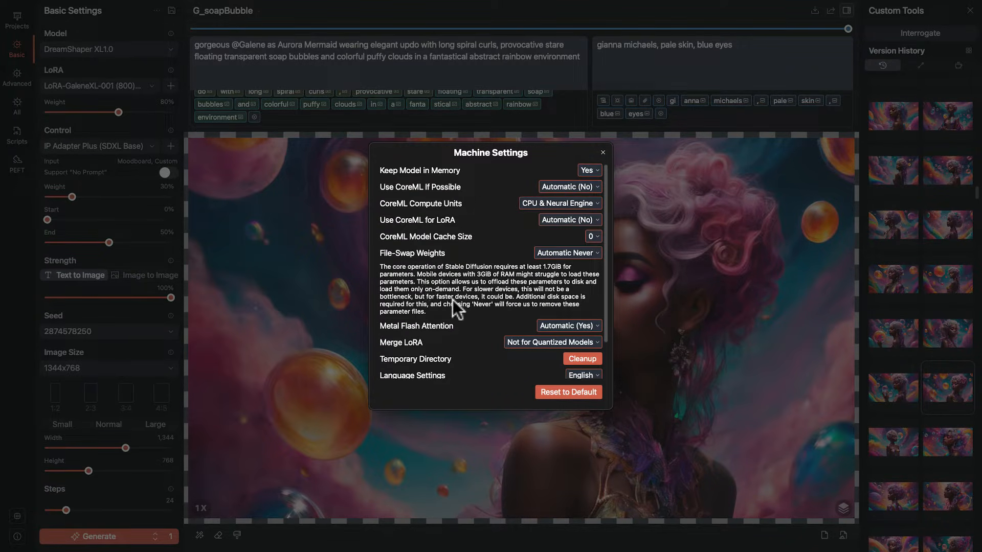
{"action": "left_click", "coordinate": [425, 250]}
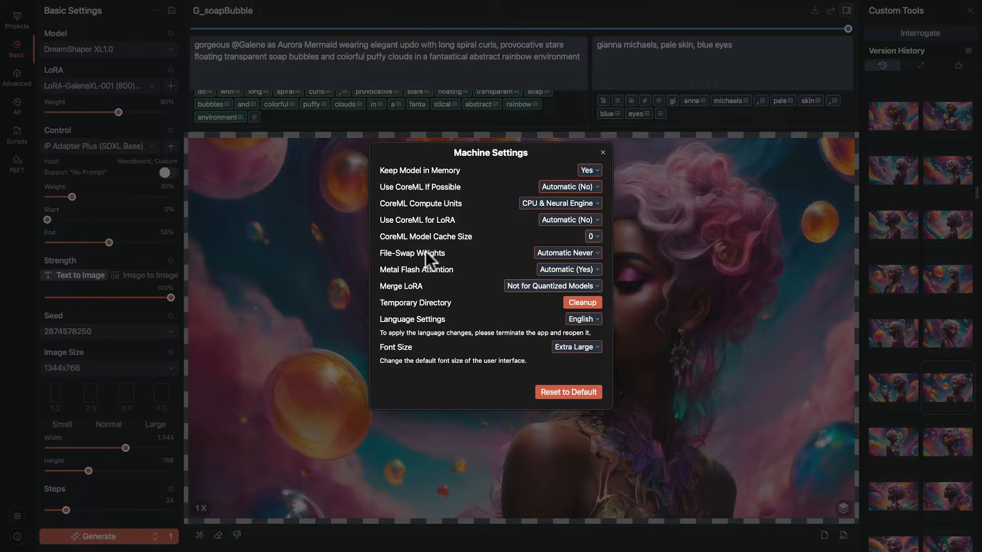
{"action": "left_click", "coordinate": [603, 152]}
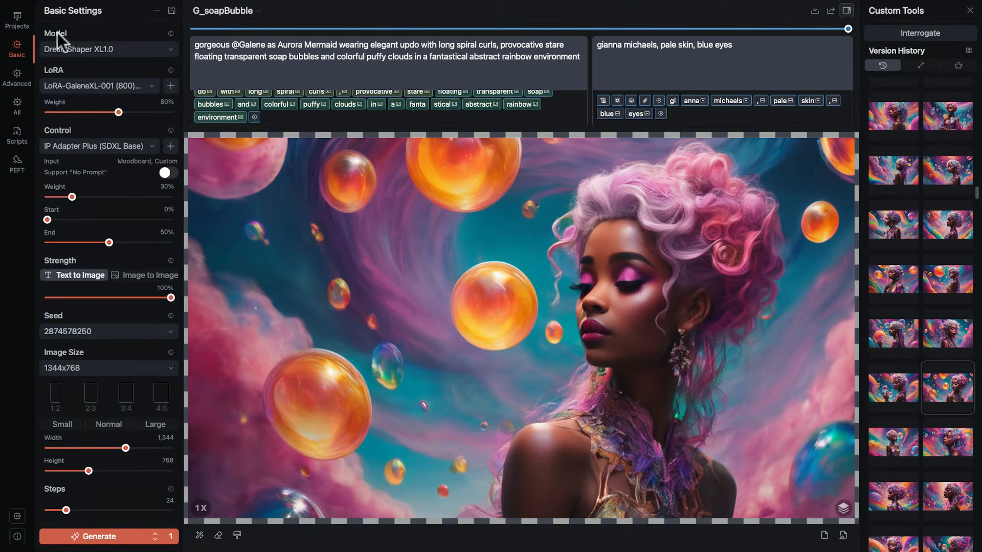
Open the Hippie Lovefest project from the project list and view its version with the smiling festival crowd.
{"action": "left_click", "coordinate": [18, 20]}
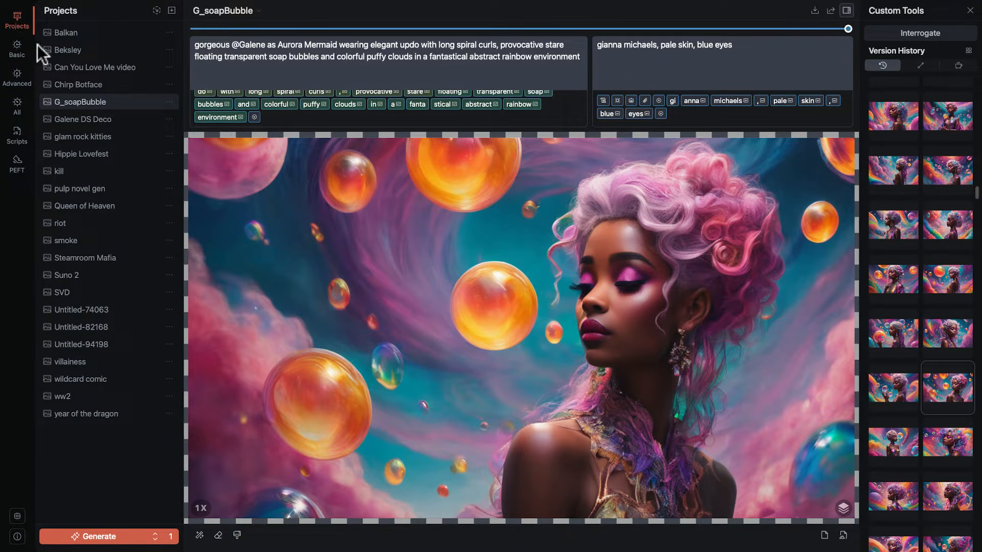
{"action": "left_click", "coordinate": [95, 154]}
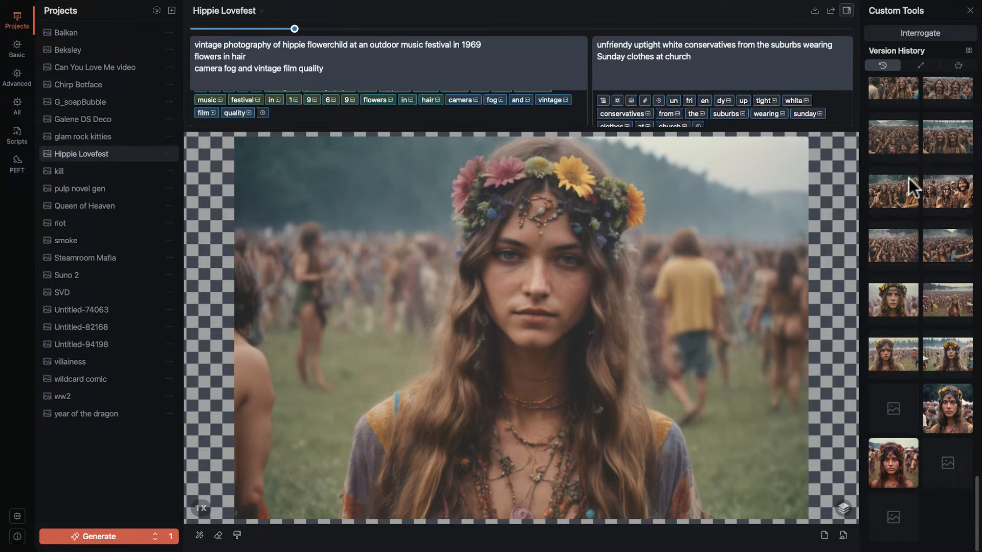
{"action": "left_click", "coordinate": [935, 187]}
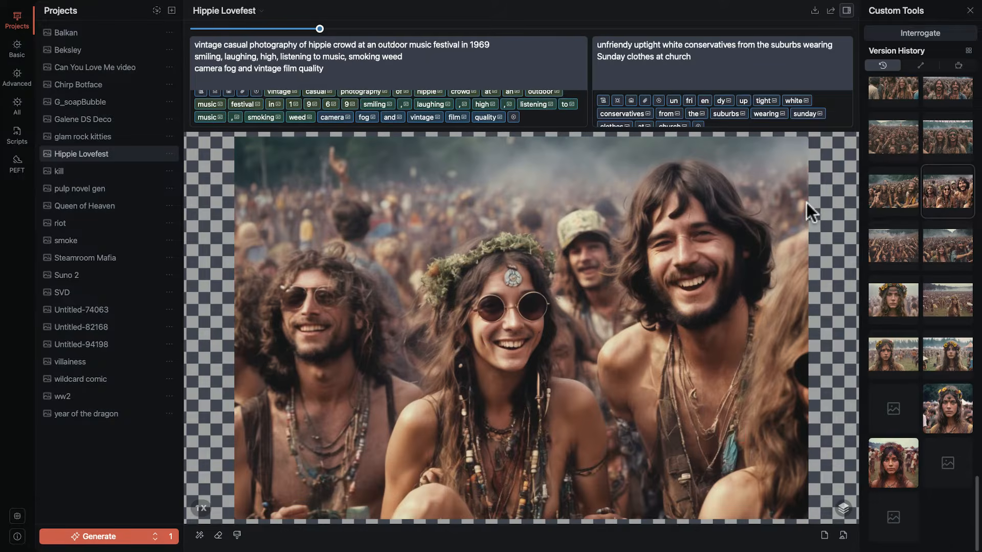
Switch to the Queen of Heaven project and view the version with large gold stars behind the blonde woman.
{"action": "left_click", "coordinate": [106, 205]}
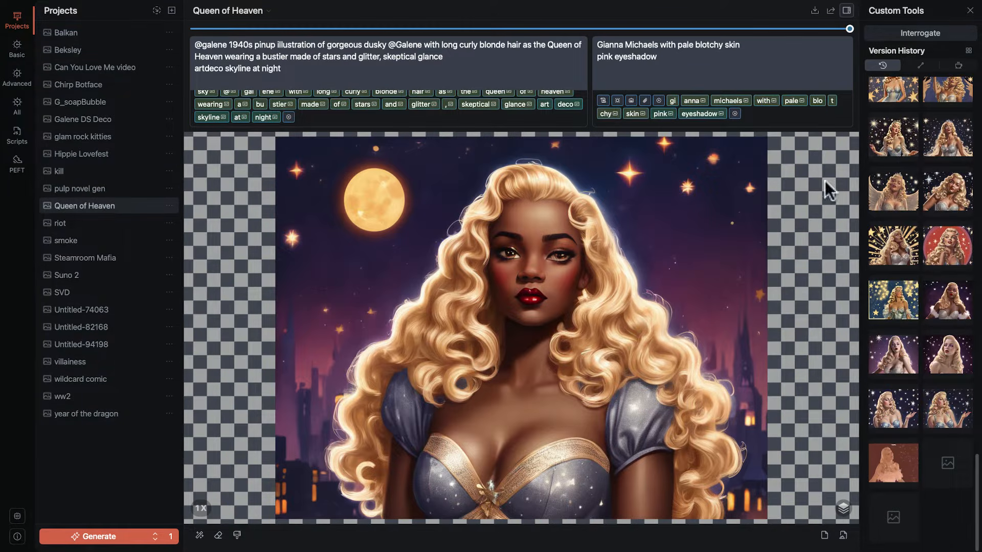
{"action": "scroll", "coordinate": [900, 174], "scroll_direction": "up", "scroll_amount": 3}
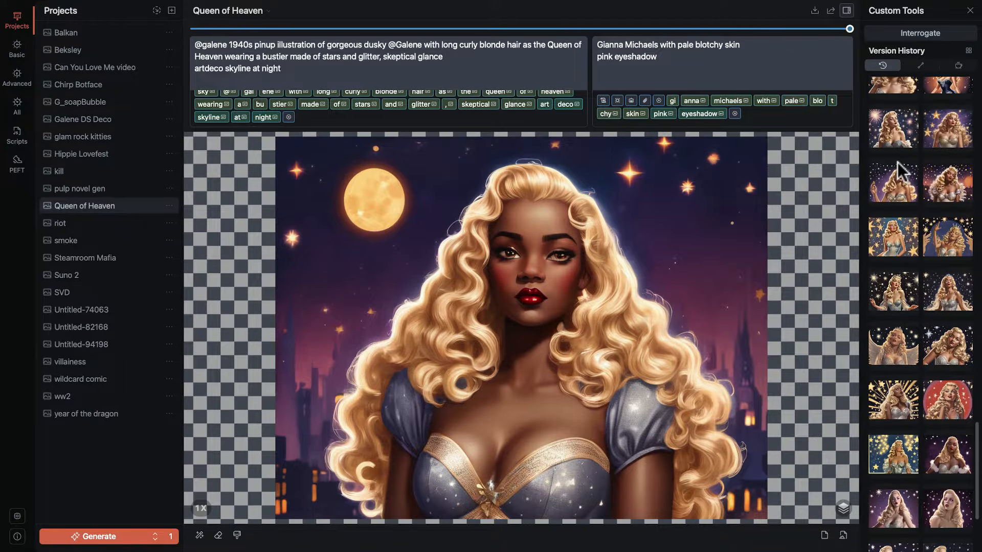
{"action": "left_click", "coordinate": [953, 139]}
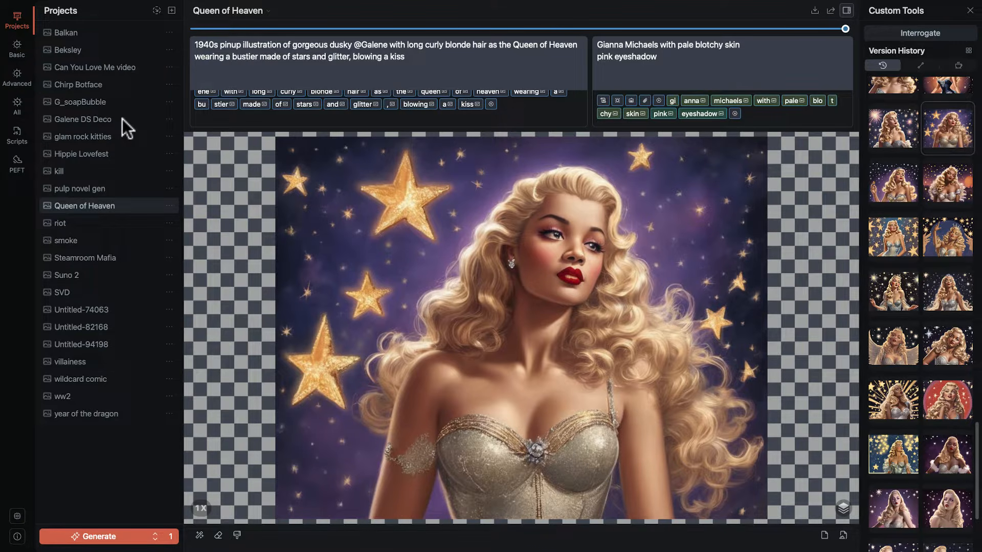
Return to the G_soapBubble project and show one of its peacock illustrations from the version history.
{"action": "left_click", "coordinate": [94, 102]}
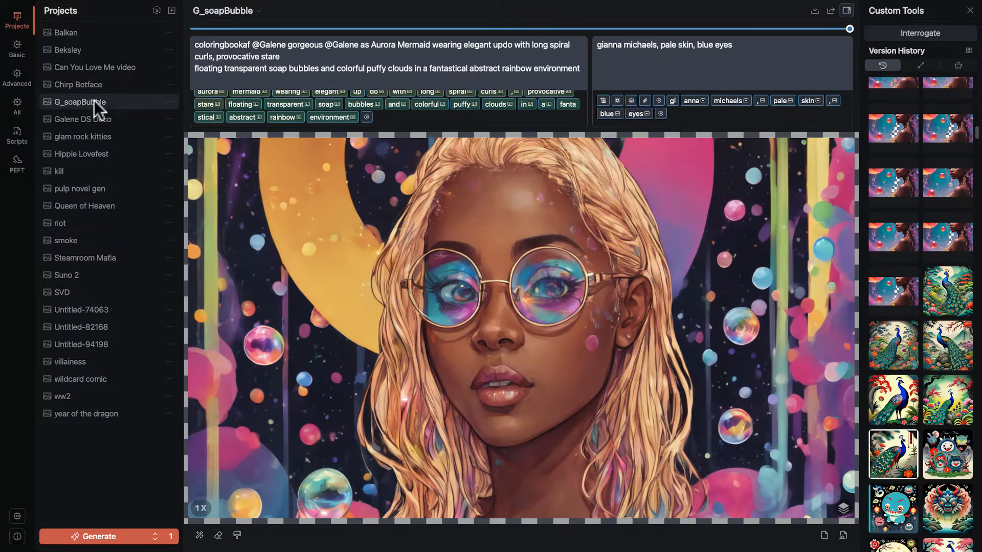
{"action": "scroll", "coordinate": [940, 371], "scroll_direction": "down", "scroll_amount": 5}
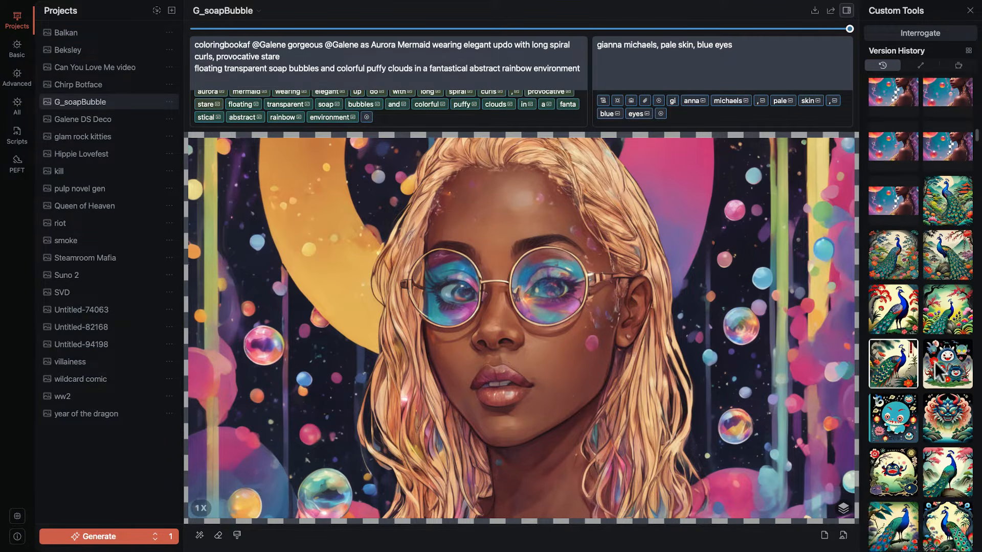
{"action": "scroll", "coordinate": [935, 370], "scroll_direction": "up", "scroll_amount": 6}
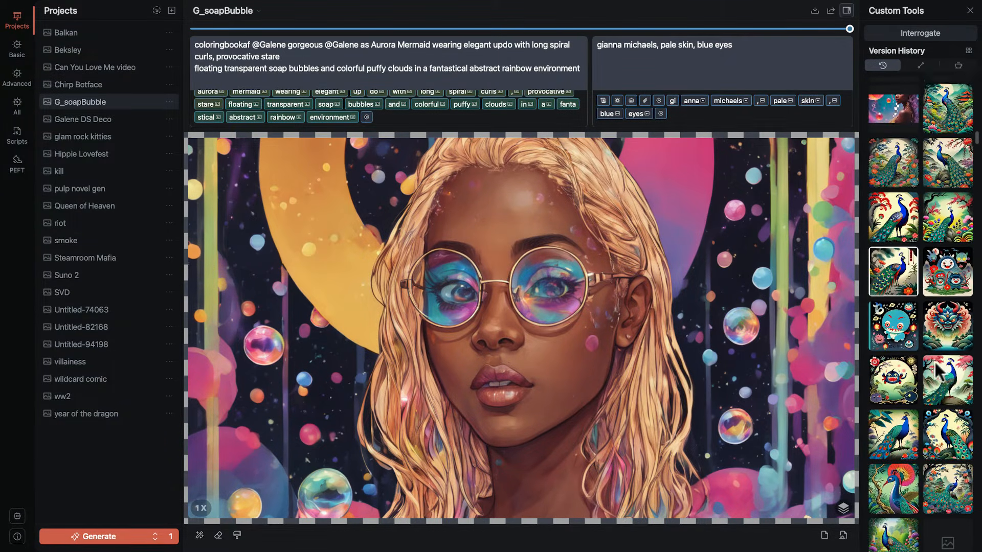
{"action": "scroll", "coordinate": [935, 370], "scroll_direction": "up", "scroll_amount": 10}
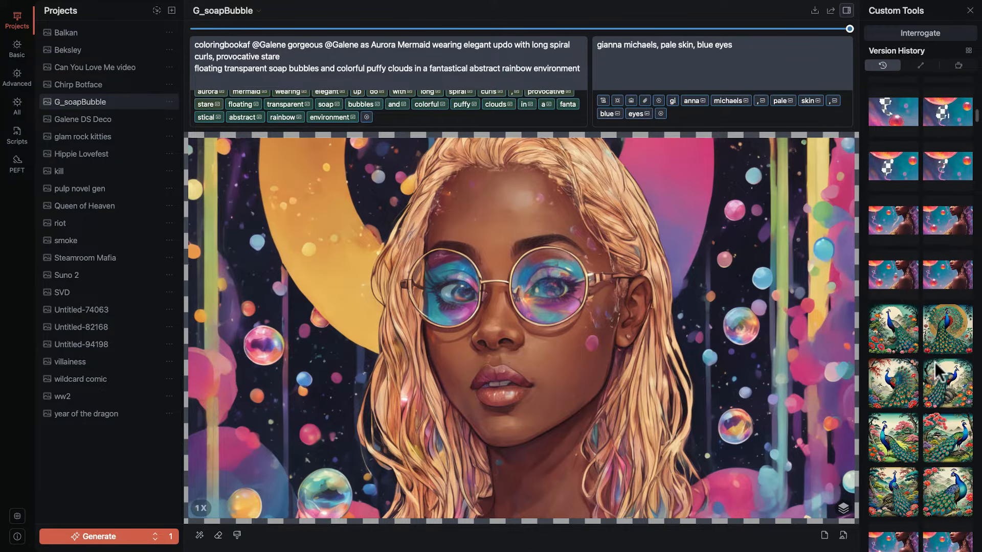
{"action": "left_click", "coordinate": [958, 387]}
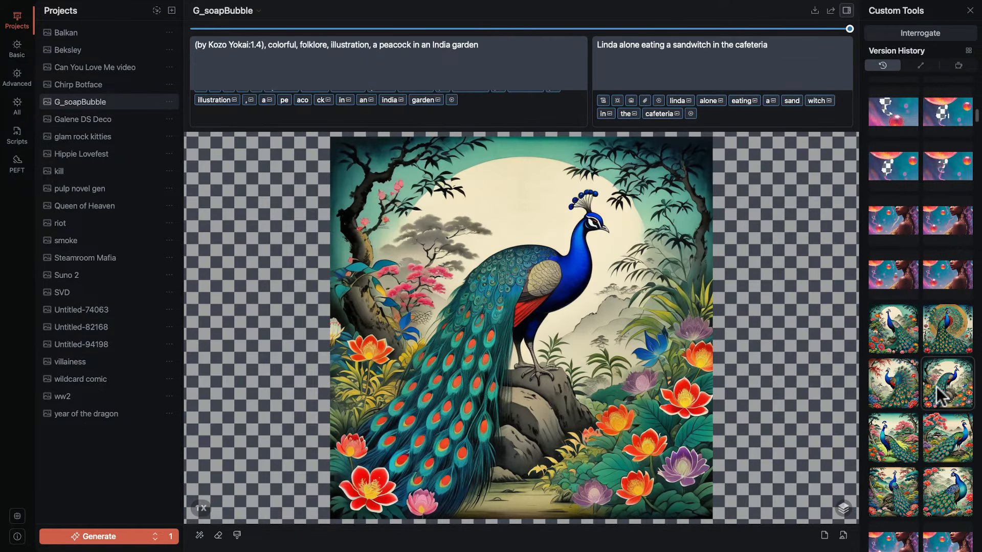
{"action": "scroll", "coordinate": [917, 383], "scroll_direction": "up", "scroll_amount": 10}
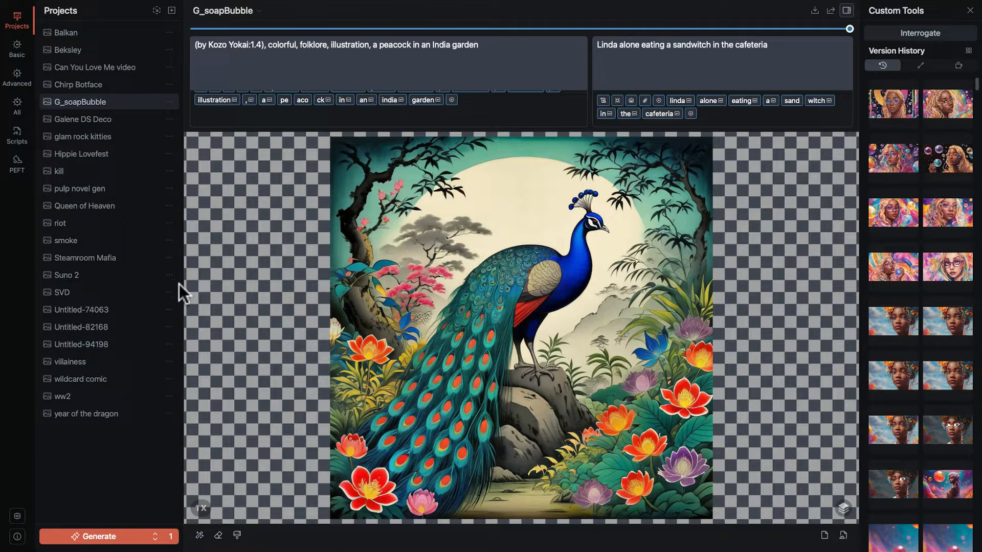
Delete the project Untitled-74063 from disk.
{"action": "left_click", "coordinate": [171, 311]}
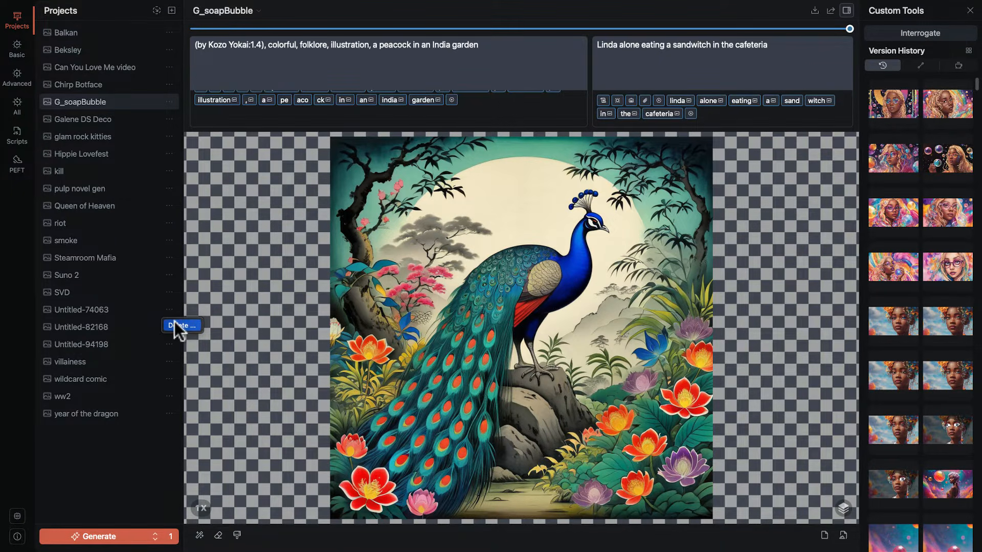
{"action": "left_click", "coordinate": [175, 324]}
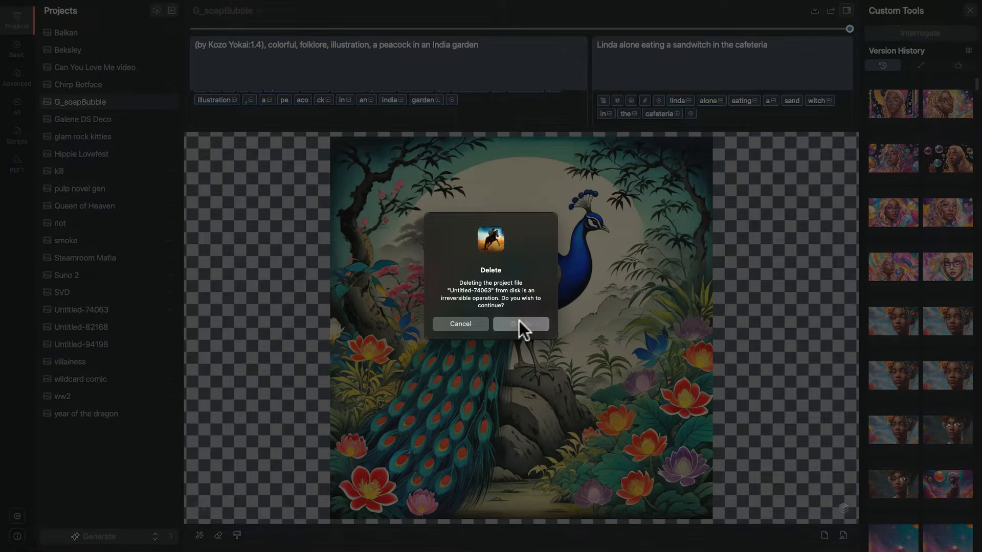
{"action": "left_click", "coordinate": [520, 321]}
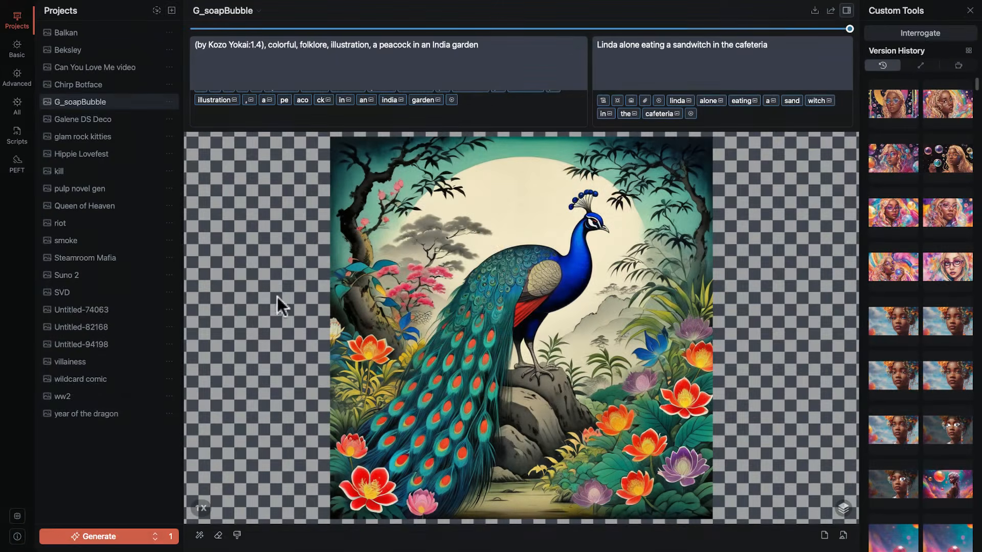
View the vacuum choices offered when exporting the G_soapBubble project, and cancel the export.
{"action": "left_click", "coordinate": [167, 101]}
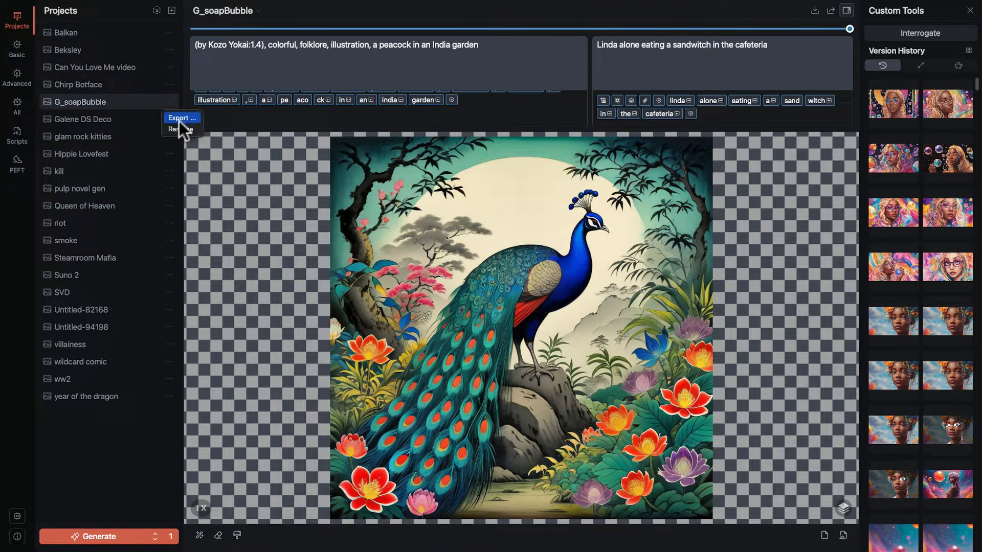
{"action": "left_click", "coordinate": [180, 118]}
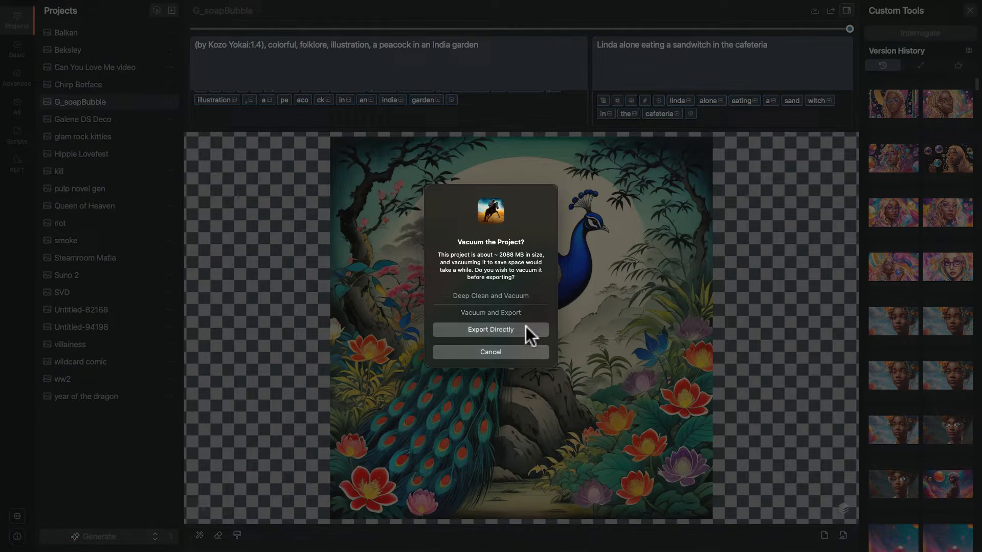
{"action": "left_click", "coordinate": [516, 354]}
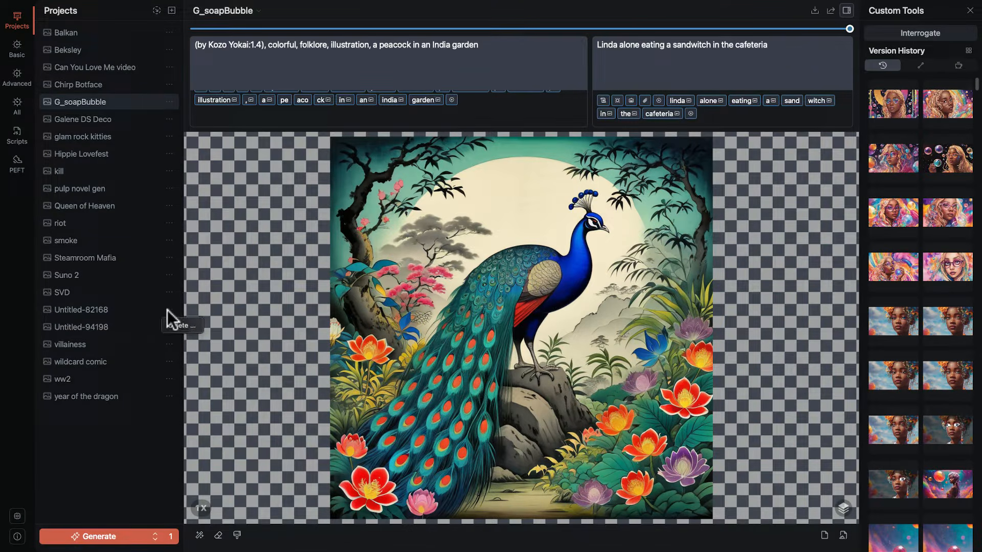
Delete the projects Untitled-82168 and Untitled-94198 from disk.
{"action": "left_click", "coordinate": [180, 325]}
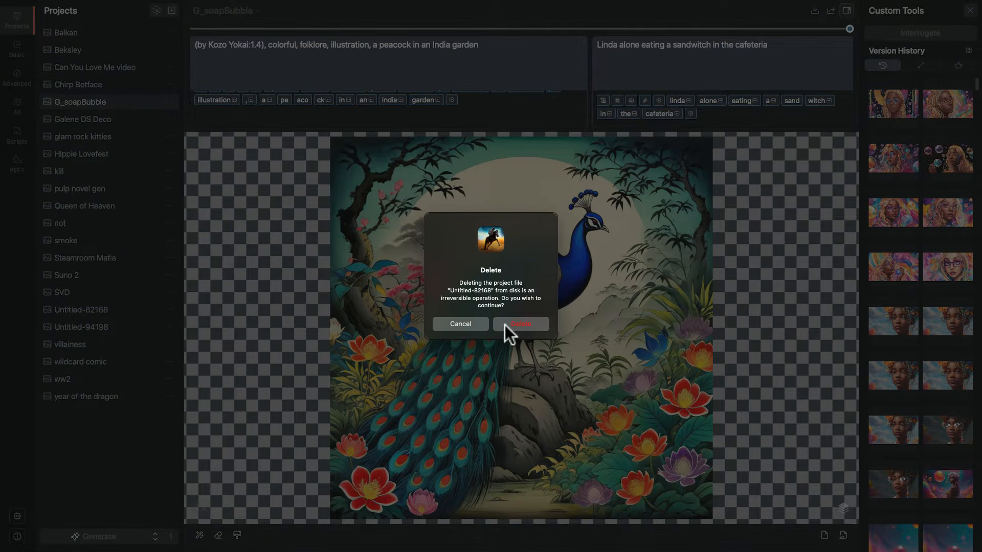
{"action": "left_click", "coordinate": [519, 323]}
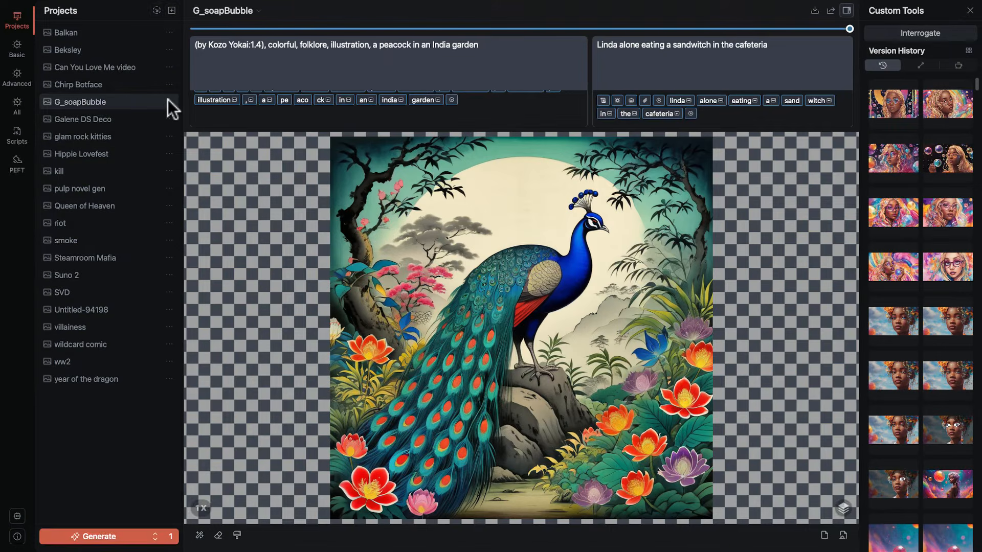
{"action": "mouse_move", "coordinate": [168, 102]}
{"action": "left_click", "coordinate": [179, 325]}
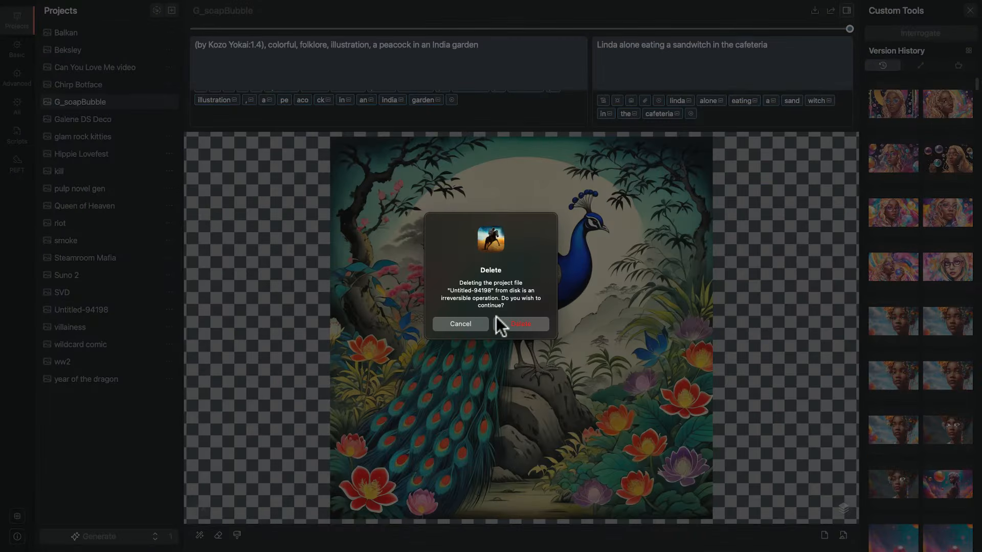
{"action": "left_click", "coordinate": [520, 323]}
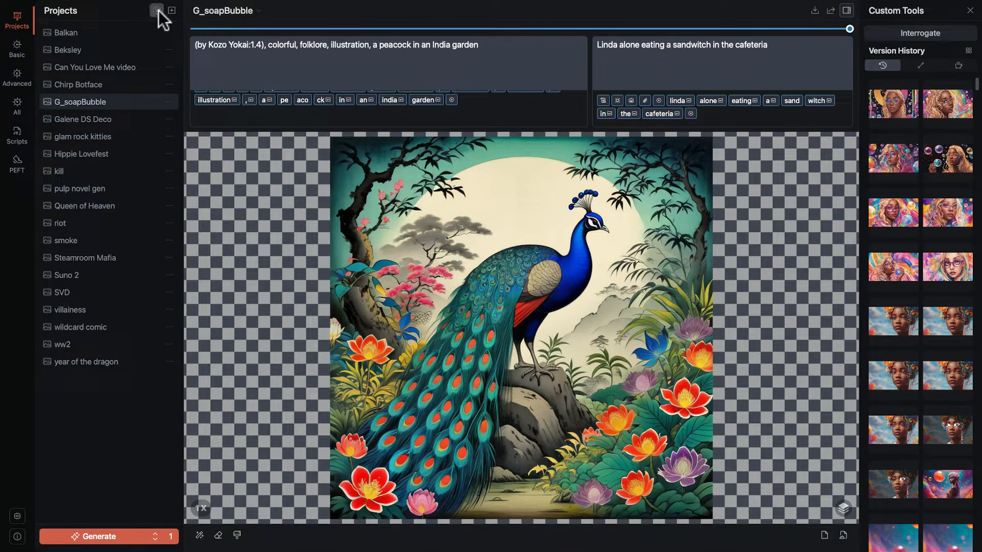
View the file chooser for adding an existing project, cancel it, and view the management options for the G_soapBubble project.
{"action": "left_click", "coordinate": [158, 10]}
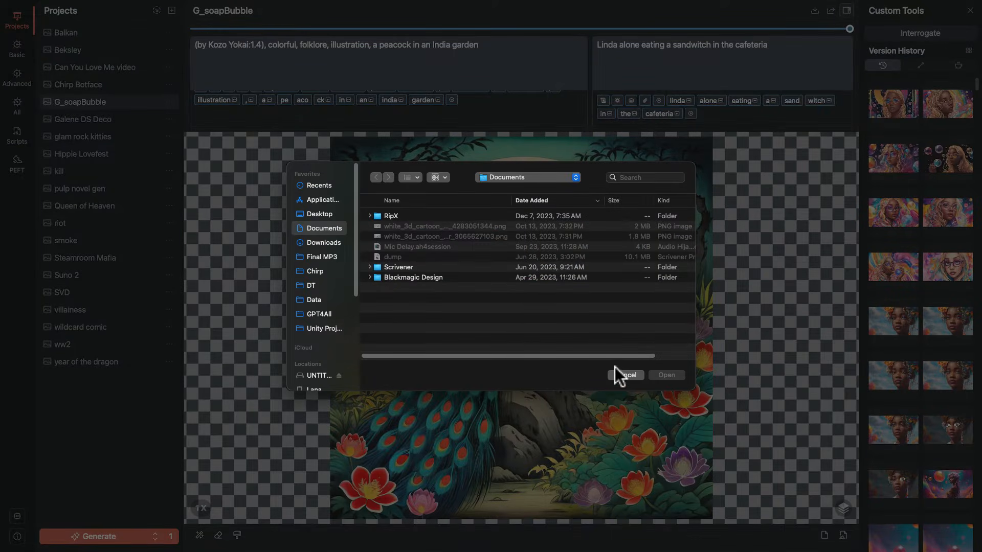
{"action": "left_click", "coordinate": [621, 375]}
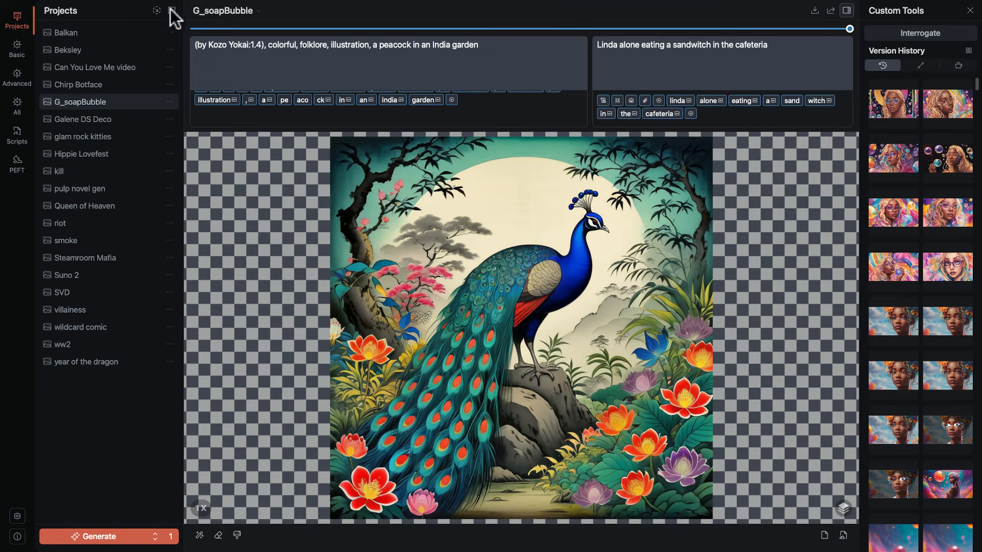
{"action": "left_click", "coordinate": [222, 11]}
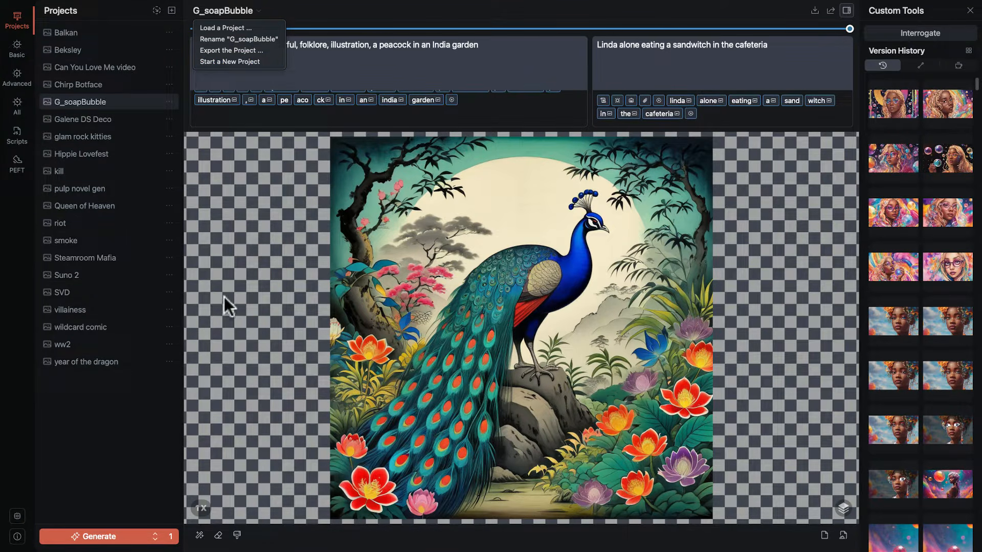
{"action": "left_click", "coordinate": [921, 177]}
Show the version with the purple-haired woman in profile among bubbles, and view the options available for the neighbouring version.
{"action": "scroll", "coordinate": [919, 189], "scroll_direction": "down", "scroll_amount": 10}
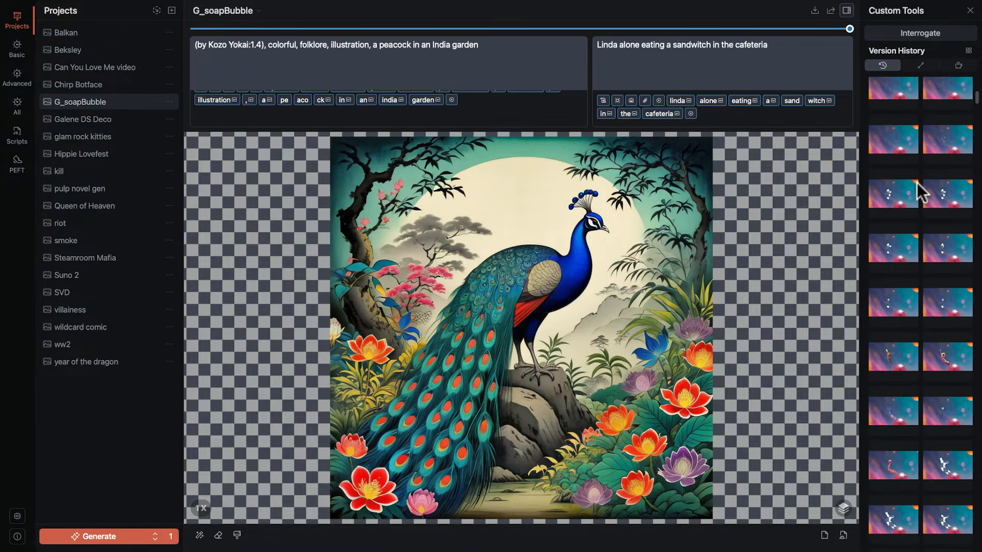
{"action": "scroll", "coordinate": [918, 192], "scroll_direction": "down", "scroll_amount": 10}
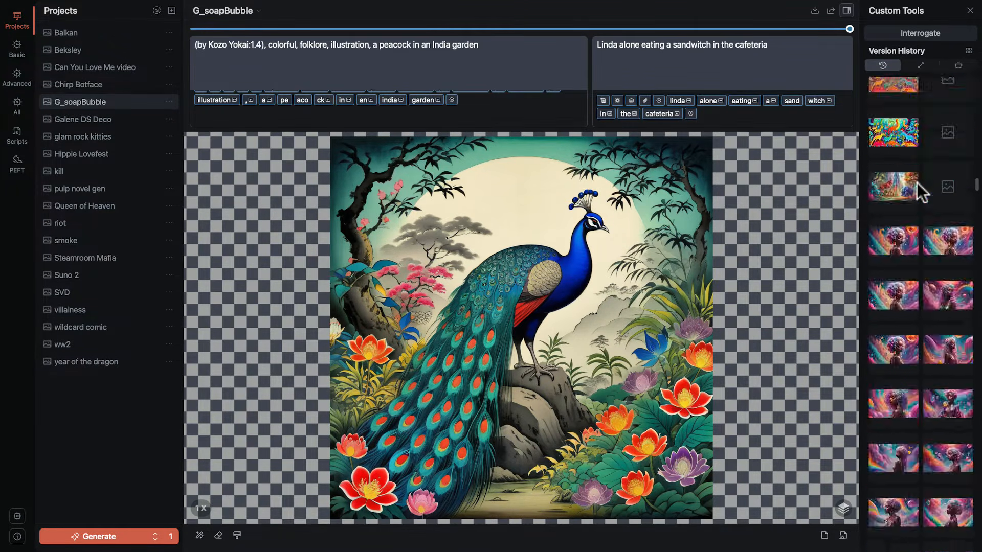
{"action": "scroll", "coordinate": [918, 192], "scroll_direction": "down", "scroll_amount": 5}
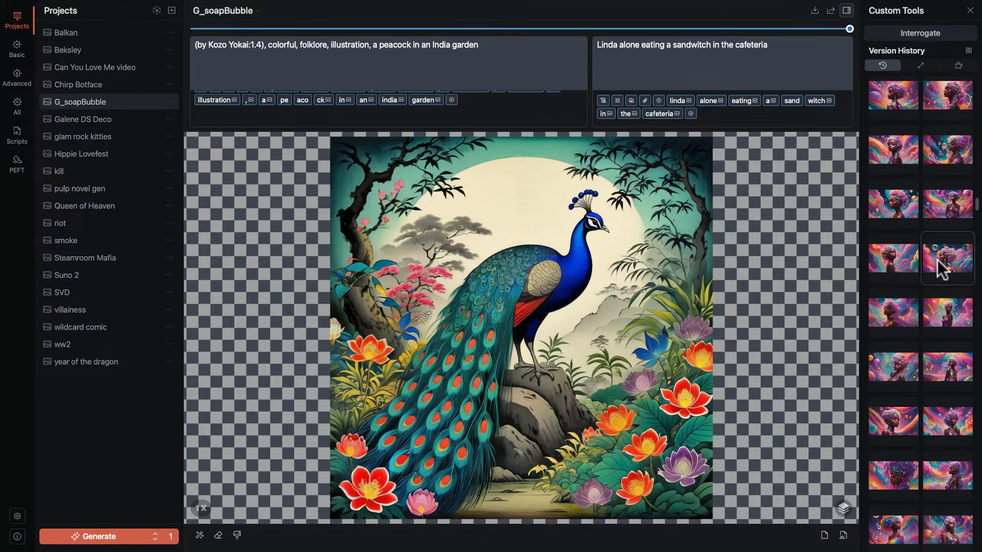
{"action": "left_click", "coordinate": [941, 267]}
{"action": "right_click", "coordinate": [878, 258]}
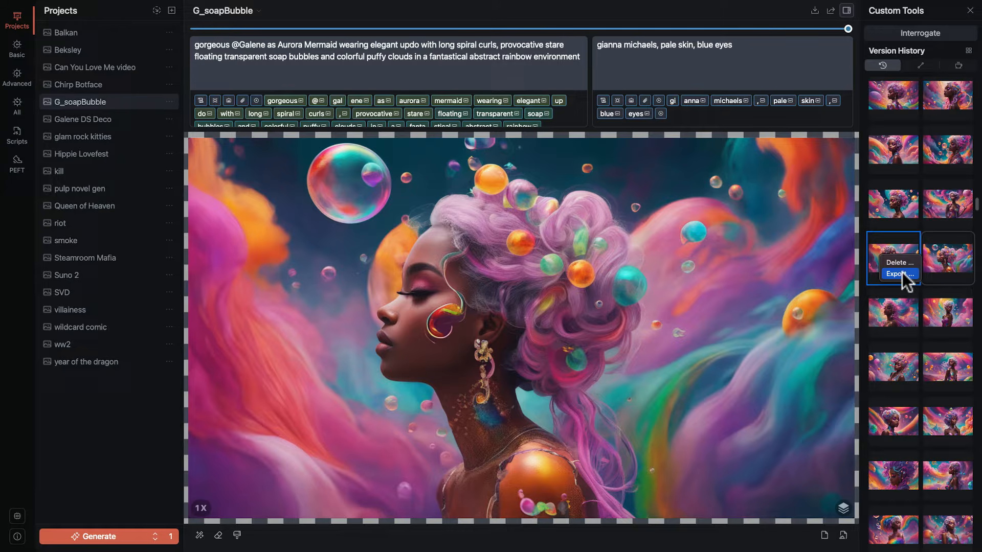
{"action": "left_click", "coordinate": [971, 50]}
Select the first nine images together in the full grid of edits, cancel the selection, and close the grid.
{"action": "left_click", "coordinate": [968, 50]}
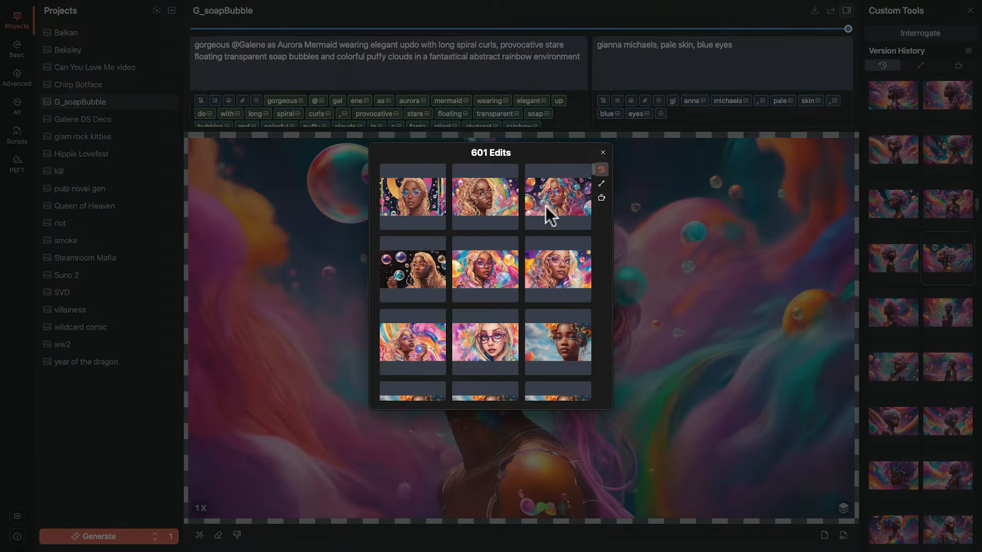
{"action": "right_click", "coordinate": [418, 195]}
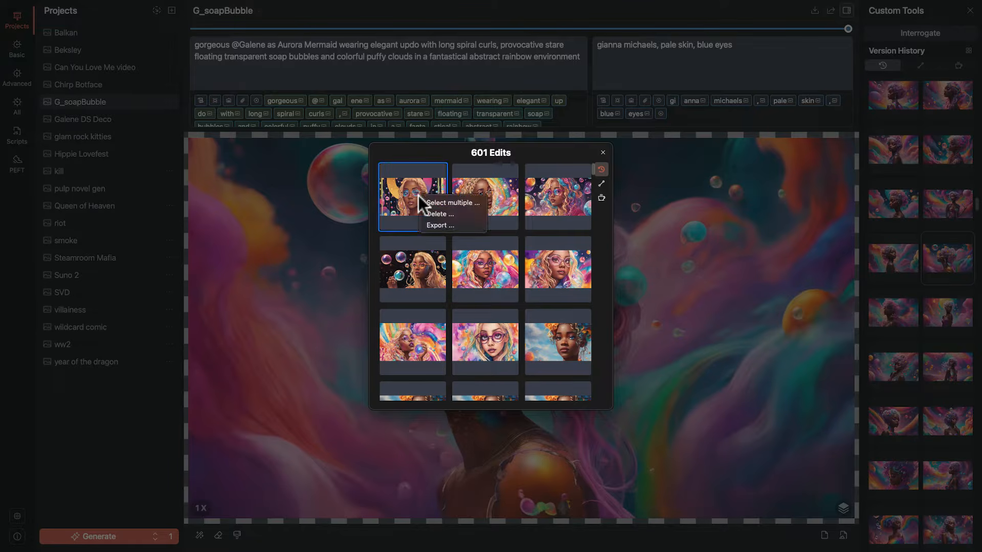
{"action": "left_click", "coordinate": [440, 201]}
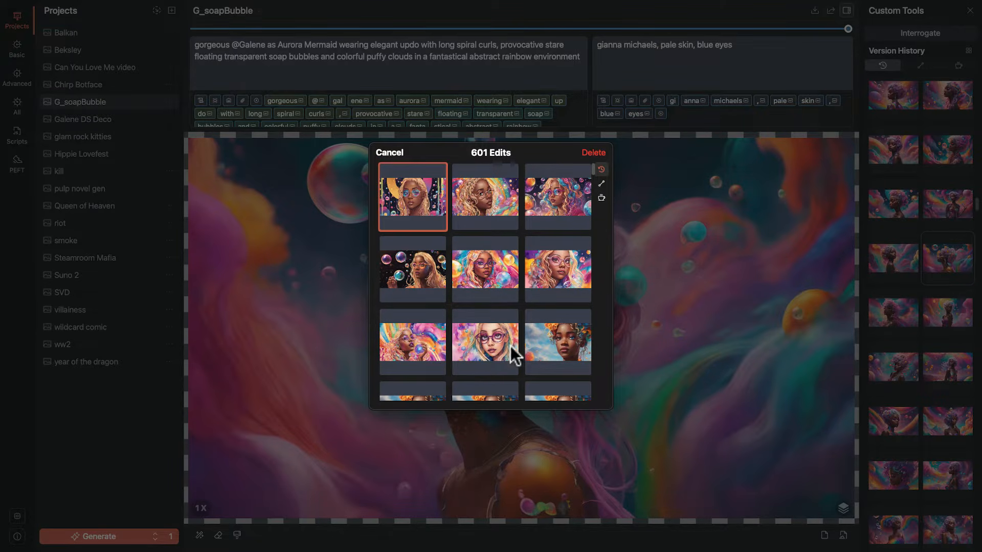
{"action": "left_click", "coordinate": [566, 356], "text": "shift"}
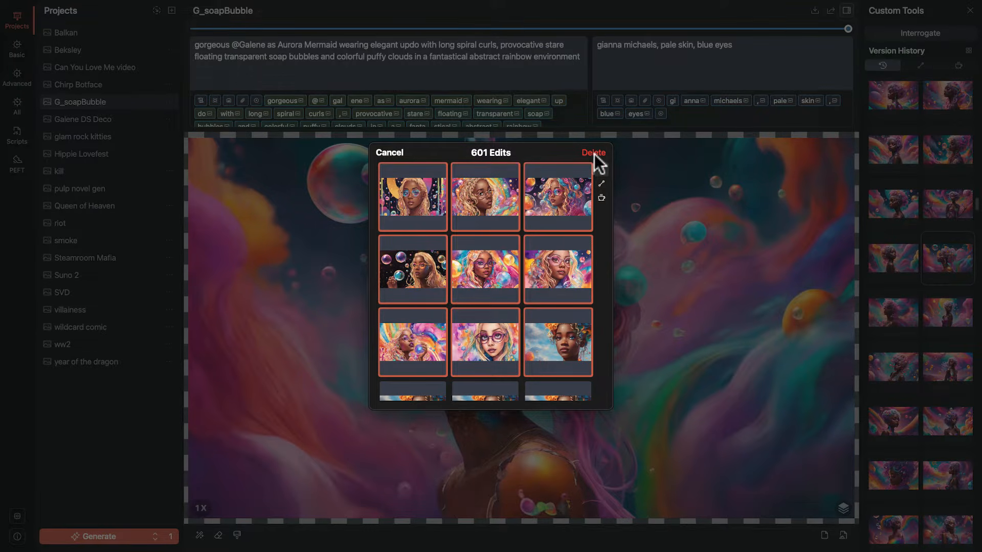
{"action": "left_click", "coordinate": [397, 153]}
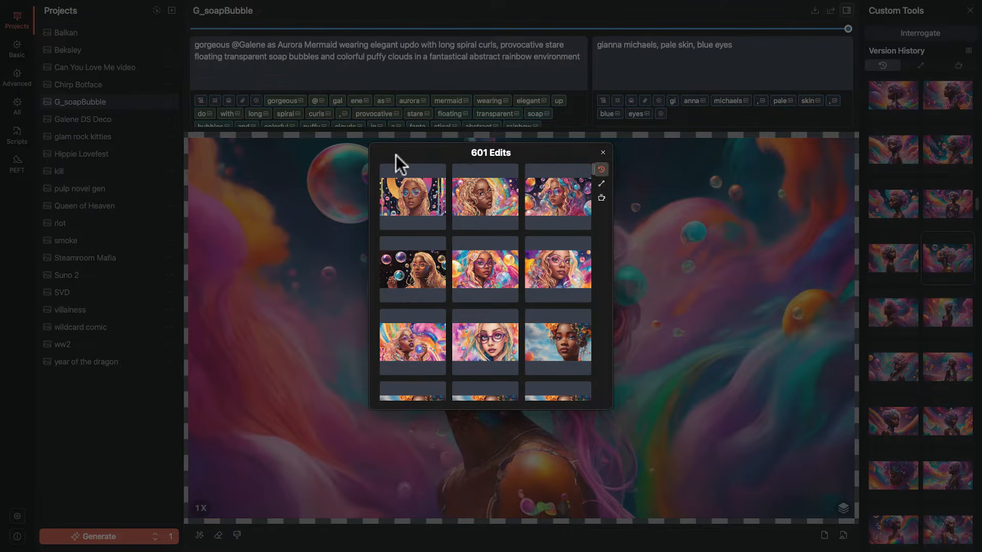
{"action": "left_click", "coordinate": [601, 151]}
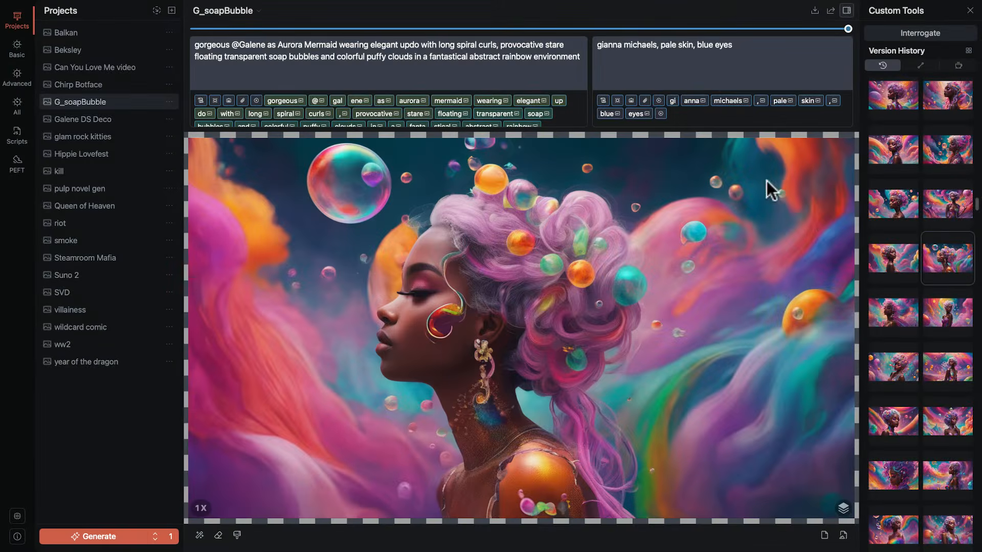
Show the version with the silver-haired woman in profile against a blue sky, and view its basic settings.
{"action": "left_click", "coordinate": [890, 257]}
{"action": "scroll", "coordinate": [891, 257], "scroll_direction": "down", "scroll_amount": 5}
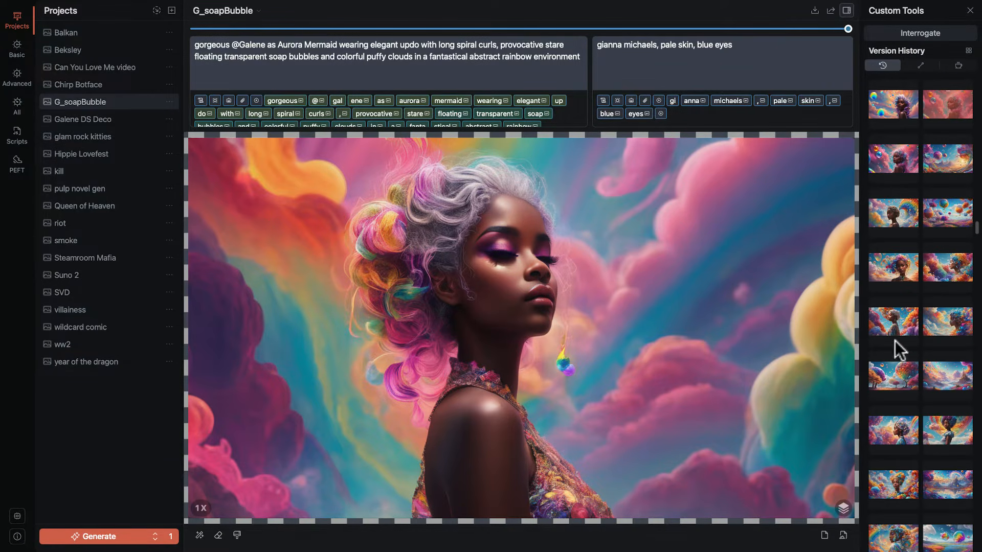
{"action": "left_click", "coordinate": [893, 322]}
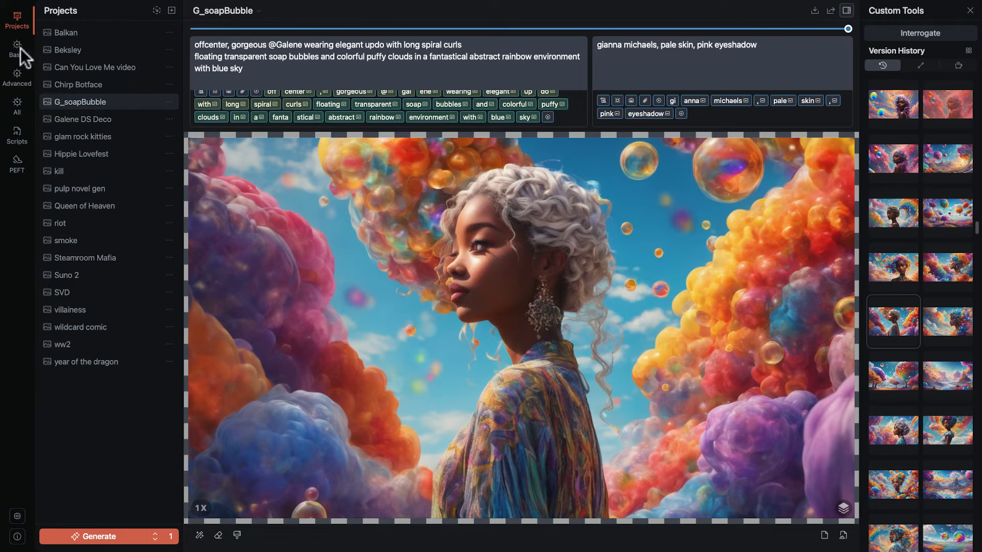
{"action": "left_click", "coordinate": [20, 51]}
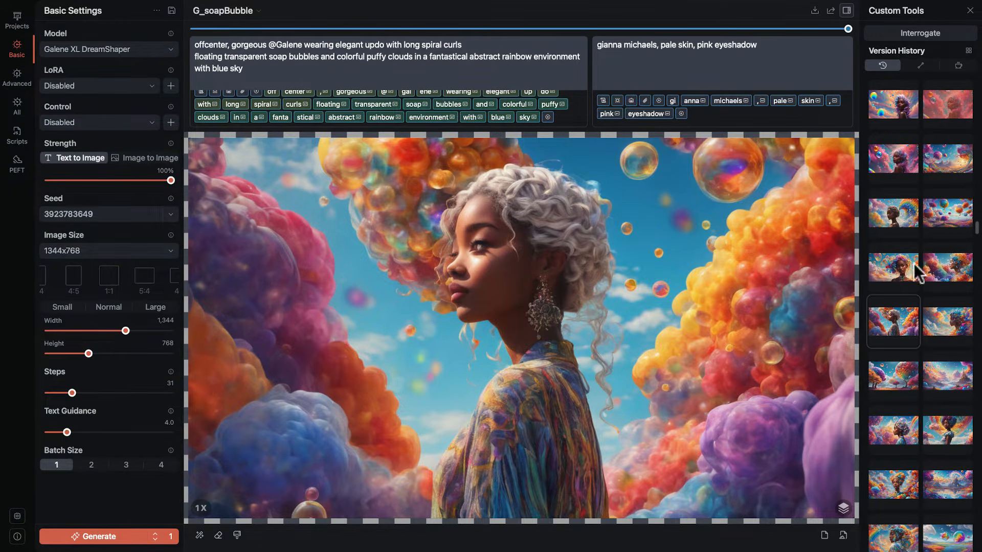
Filter the version history by its second category and view three versions of the woman in round glasses among soap bubbles.
{"action": "left_click", "coordinate": [923, 65]}
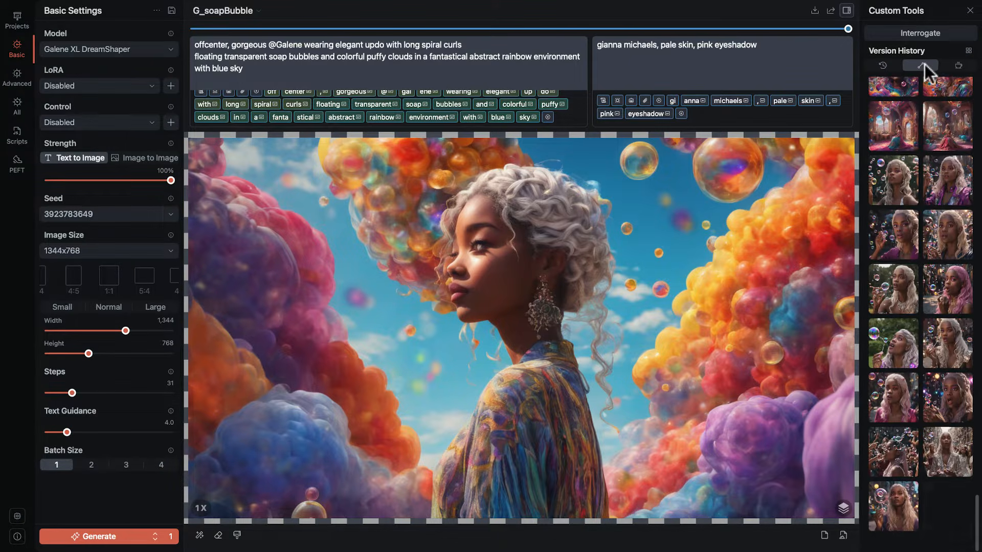
{"action": "scroll", "coordinate": [903, 170], "scroll_direction": "up", "scroll_amount": 20}
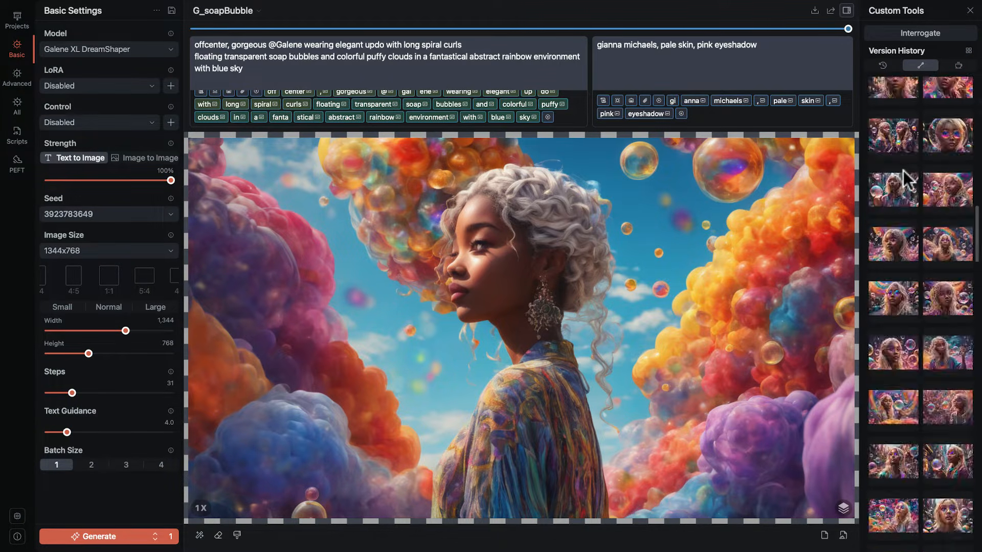
{"action": "scroll", "coordinate": [903, 170], "scroll_direction": "up", "scroll_amount": 10}
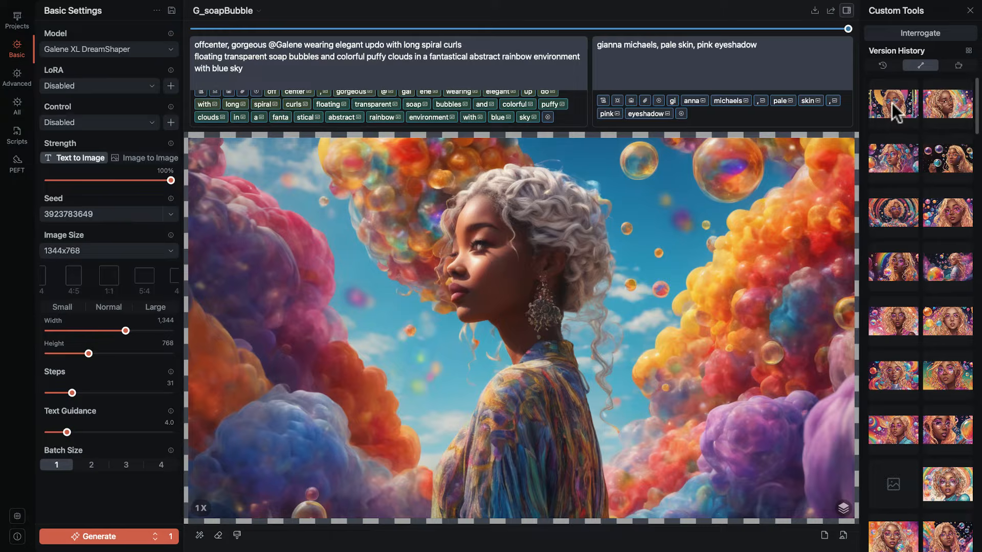
{"action": "left_click", "coordinate": [907, 167]}
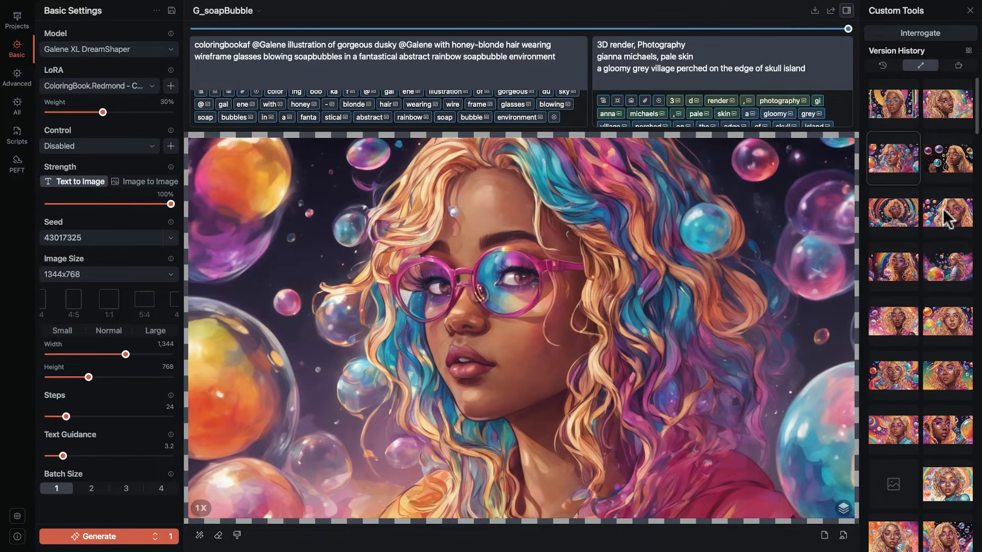
{"action": "left_click", "coordinate": [947, 213]}
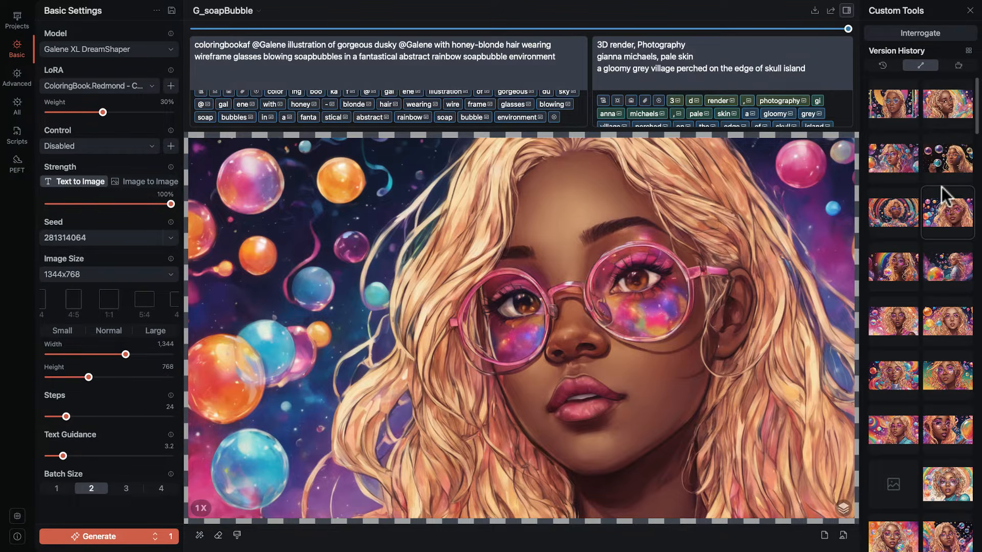
{"action": "scroll", "coordinate": [935, 355], "scroll_direction": "down", "scroll_amount": 10}
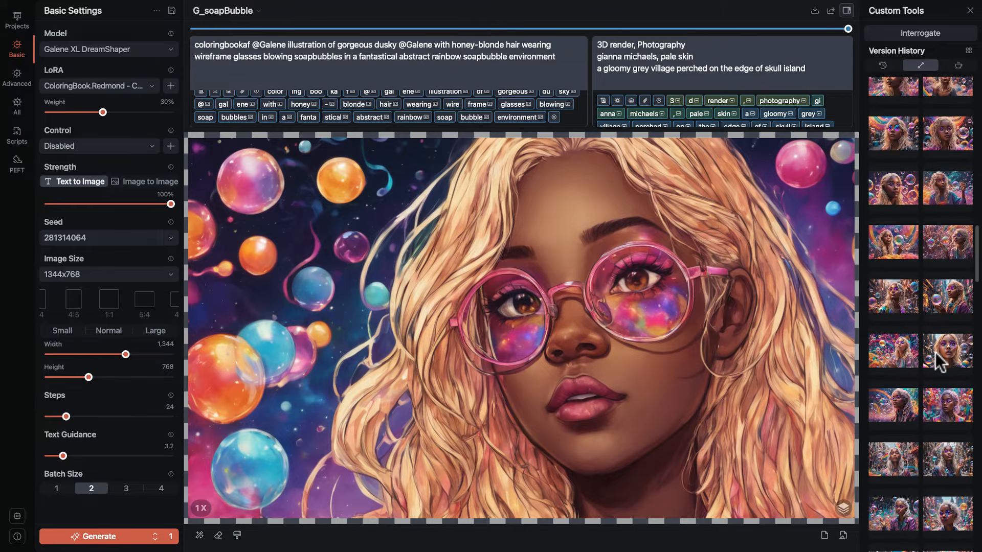
{"action": "left_click", "coordinate": [953, 358]}
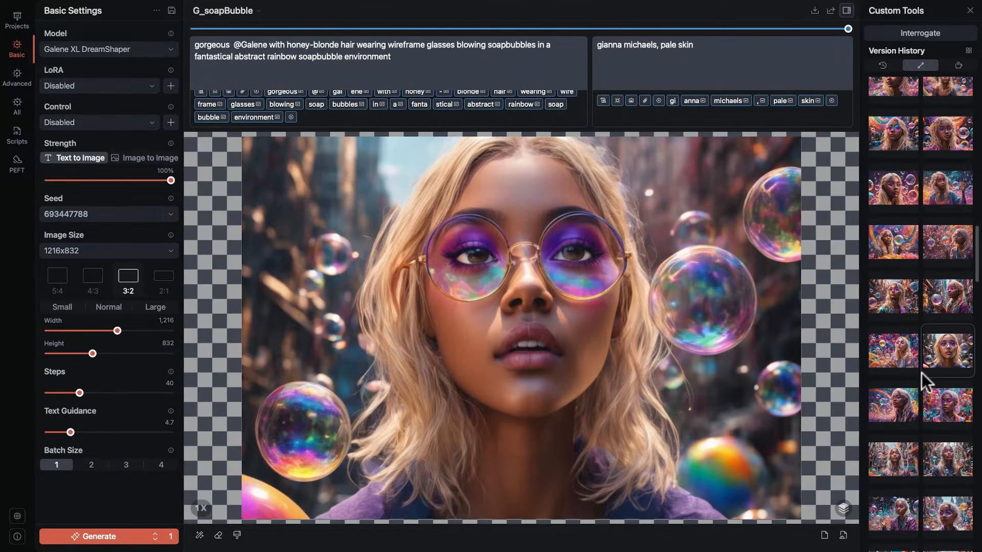
Compare the complete version history with its third category, finishing with the third category shown.
{"action": "left_click", "coordinate": [958, 66]}
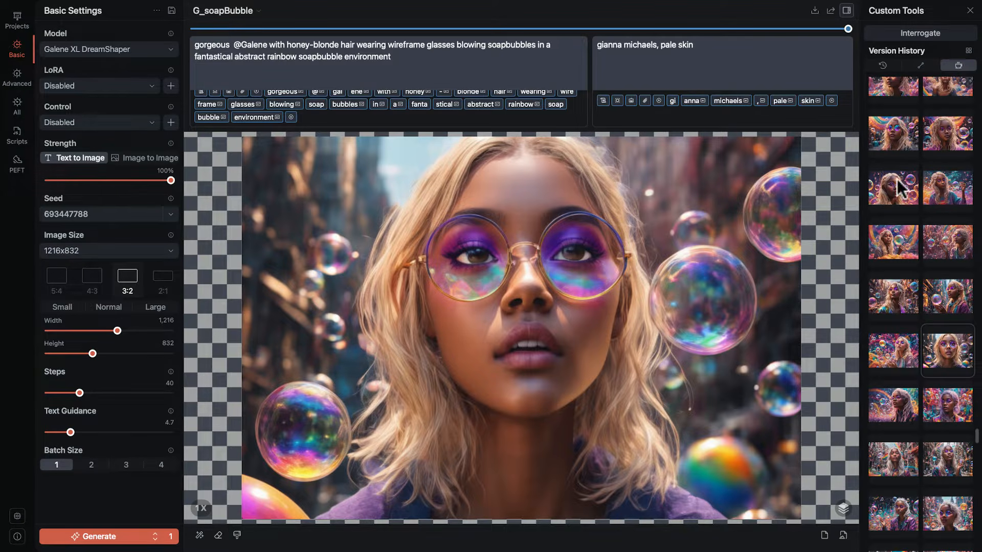
{"action": "left_click", "coordinate": [884, 65]}
{"action": "scroll", "coordinate": [907, 166], "scroll_direction": "down", "scroll_amount": 5}
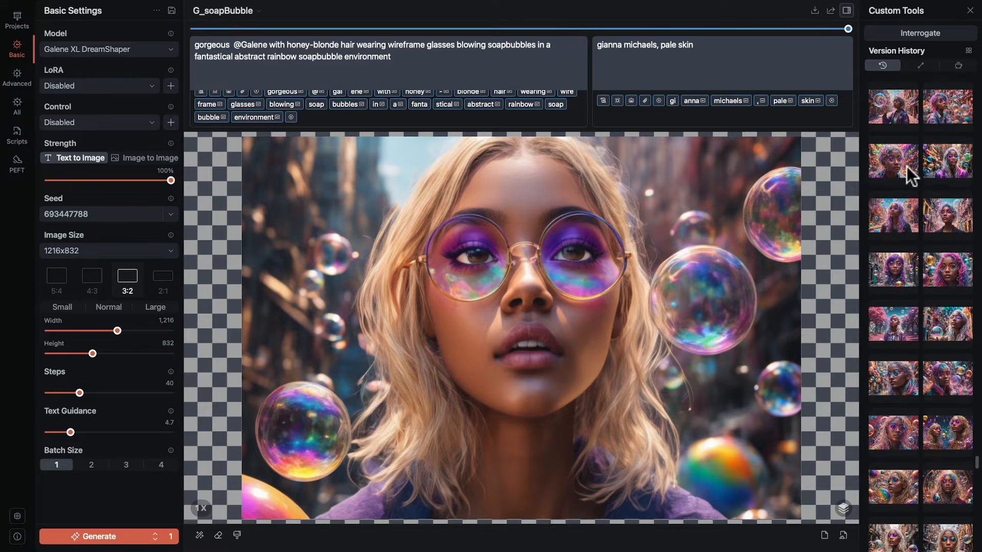
{"action": "scroll", "coordinate": [907, 166], "scroll_direction": "down", "scroll_amount": 5}
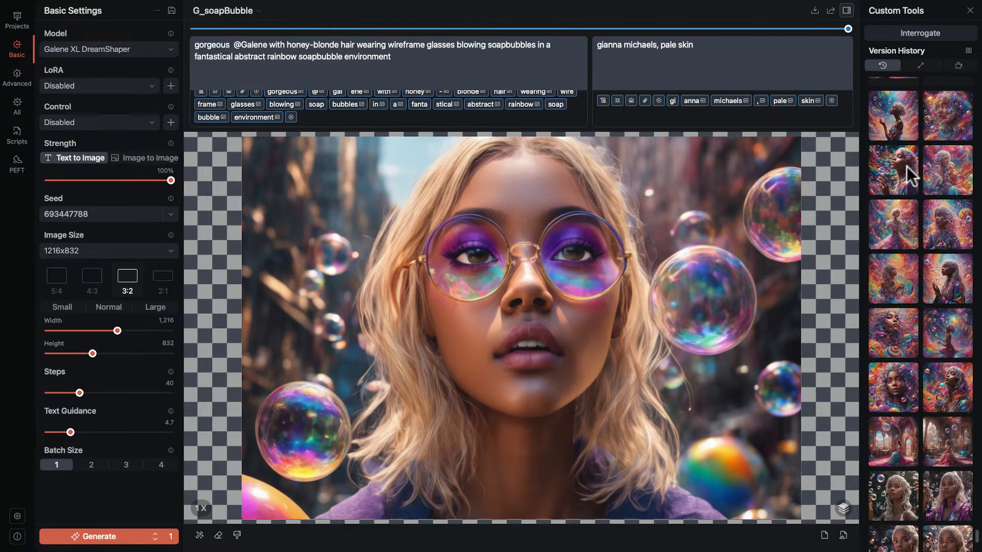
{"action": "left_click", "coordinate": [957, 65]}
{"action": "scroll", "coordinate": [941, 149], "scroll_direction": "up", "scroll_amount": 4}
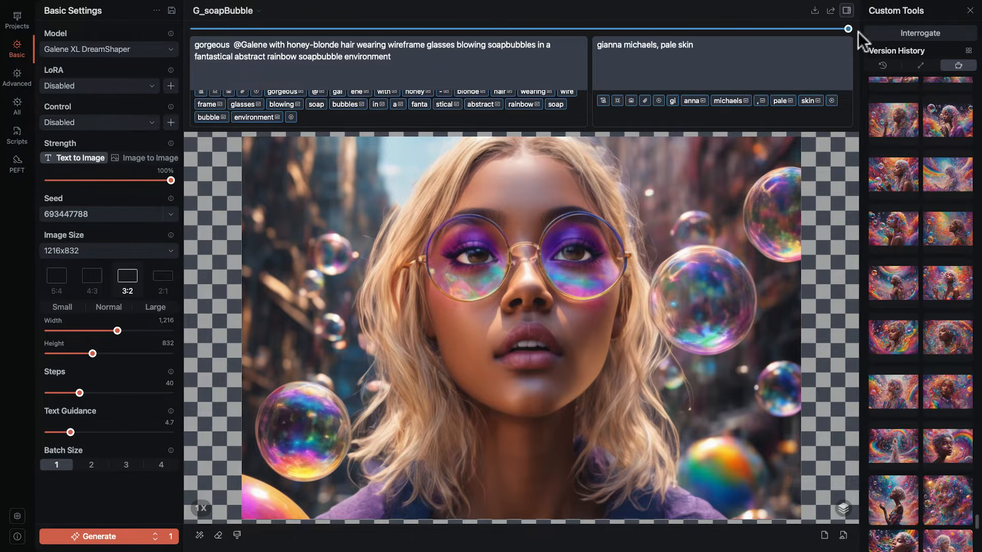
Hide and restore the Custom Tools, and interrogate the current image for a text description without copying it to the prompt.
{"action": "left_click", "coordinate": [846, 11]}
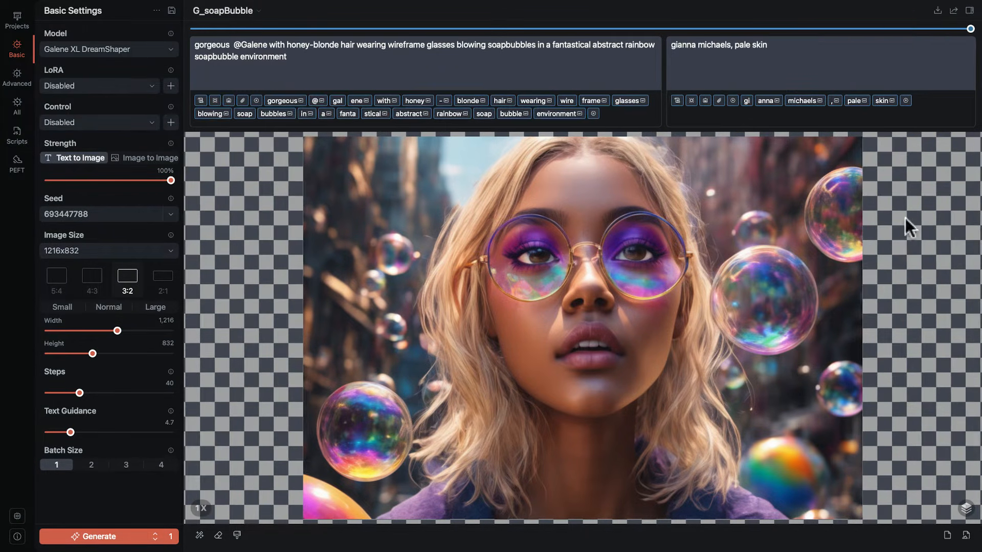
{"action": "left_click", "coordinate": [969, 10]}
{"action": "left_click", "coordinate": [943, 33]}
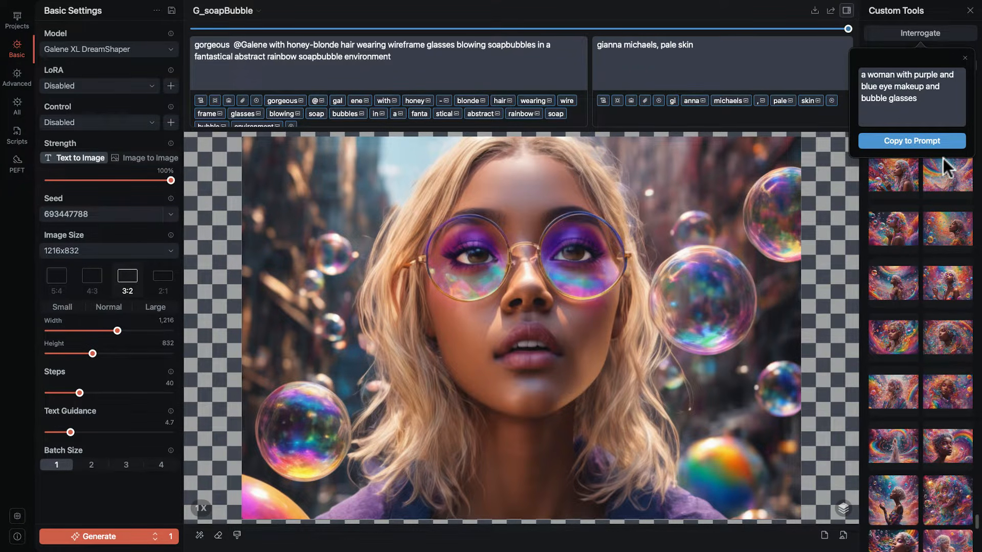
{"action": "left_click", "coordinate": [964, 57]}
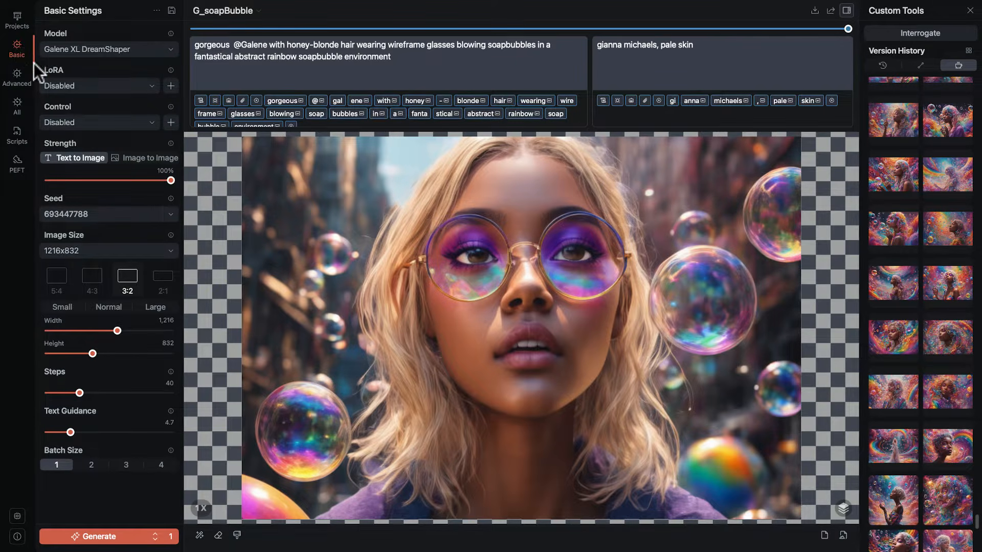
Examine the advanced settings, including crop, target image size, negative original image size and aesthetic score.
{"action": "left_click", "coordinate": [16, 77]}
{"action": "scroll", "coordinate": [112, 78], "scroll_direction": "down", "scroll_amount": 3}
{"action": "scroll", "coordinate": [112, 78], "scroll_direction": "down", "scroll_amount": 5}
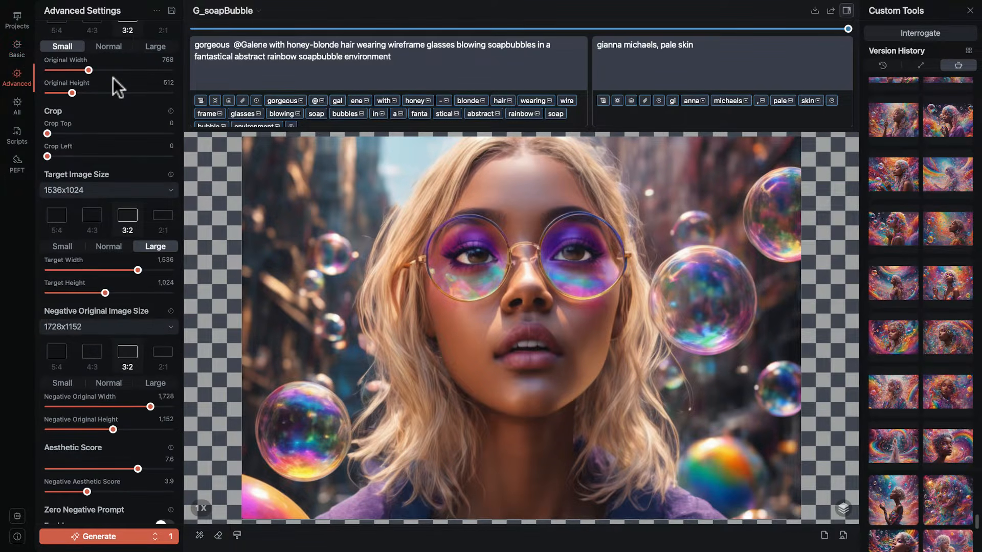
Compare the basic settings with the complete settings list, examining it down to the T.I. Embedding section.
{"action": "scroll", "coordinate": [114, 78], "scroll_direction": "up", "scroll_amount": 5}
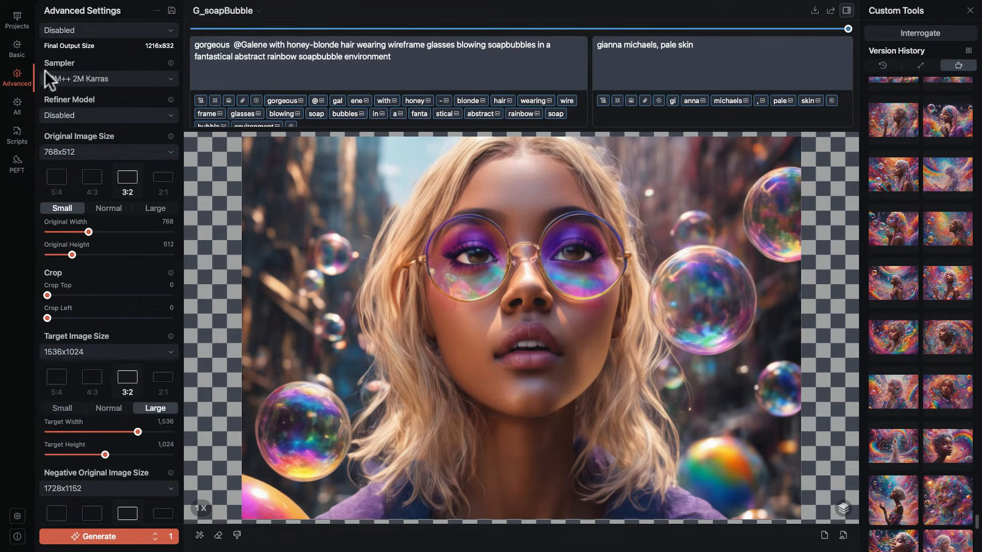
{"action": "left_click", "coordinate": [17, 49]}
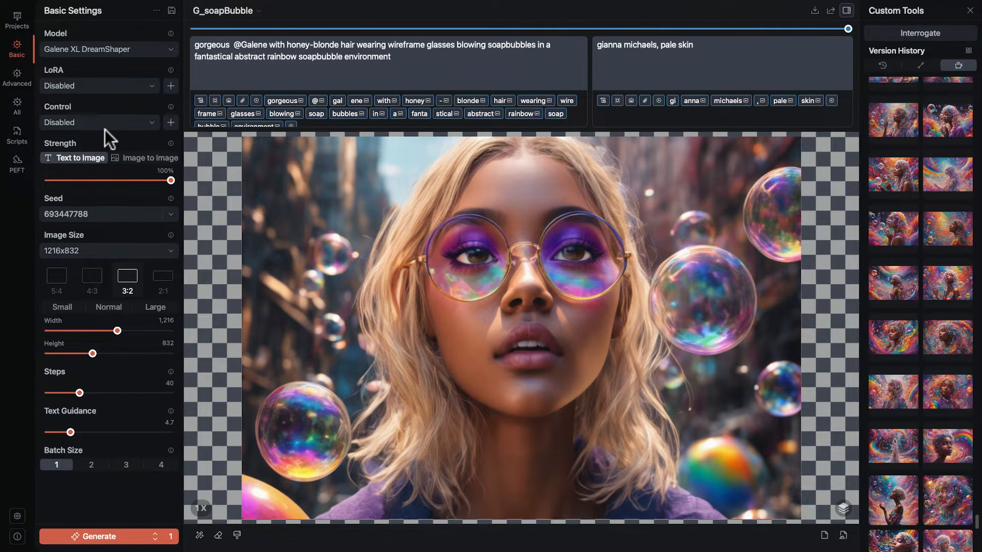
{"action": "left_click", "coordinate": [17, 106]}
{"action": "scroll", "coordinate": [100, 88], "scroll_direction": "down", "scroll_amount": 20}
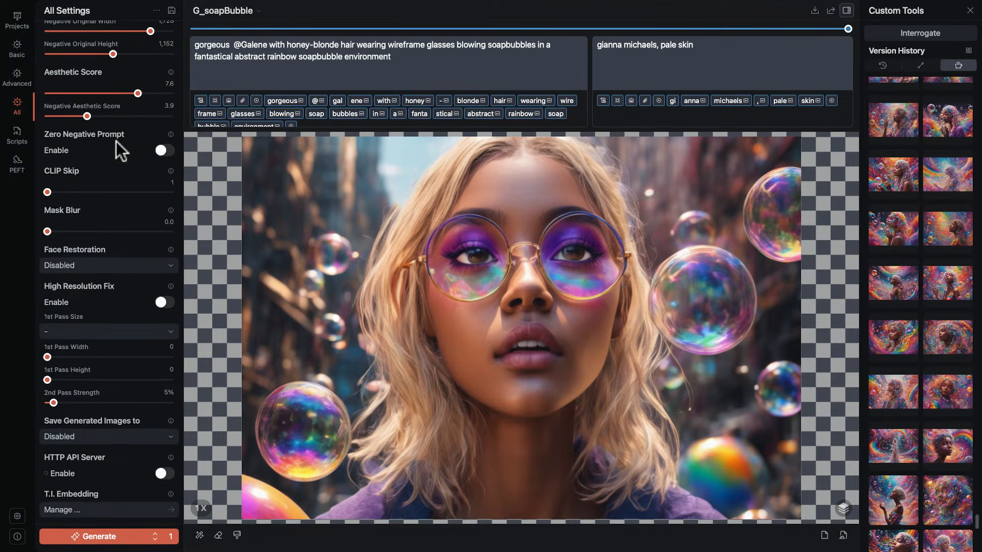
Inspect the code of the wildcards v0.3.js script and the LoRA Training settings, closing each dialog again.
{"action": "left_click", "coordinate": [18, 136]}
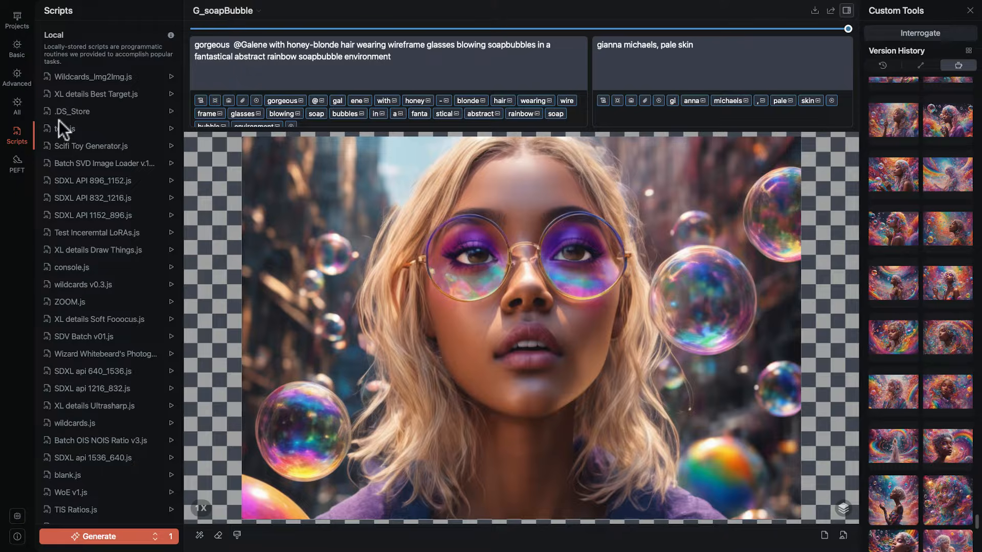
{"action": "left_click", "coordinate": [47, 283]}
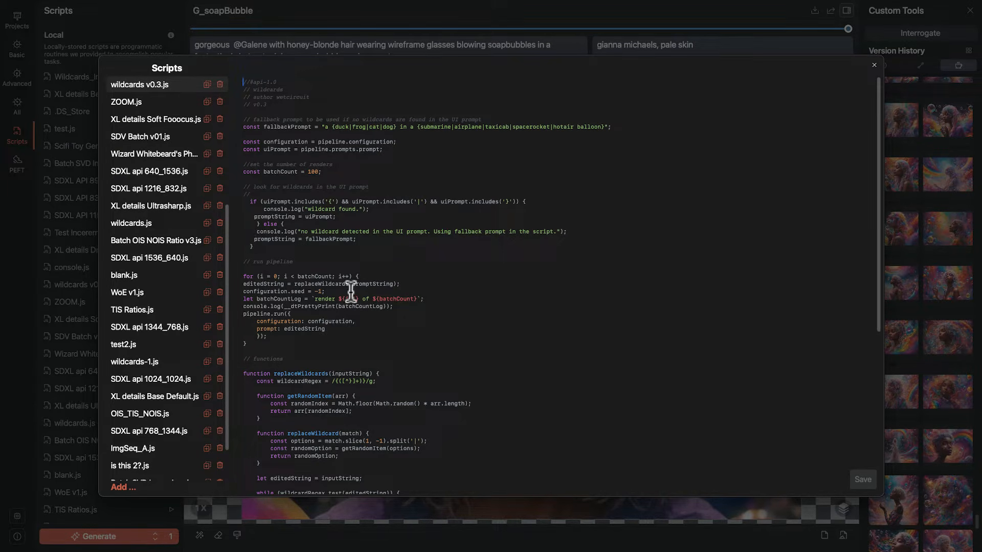
{"action": "left_click", "coordinate": [874, 65]}
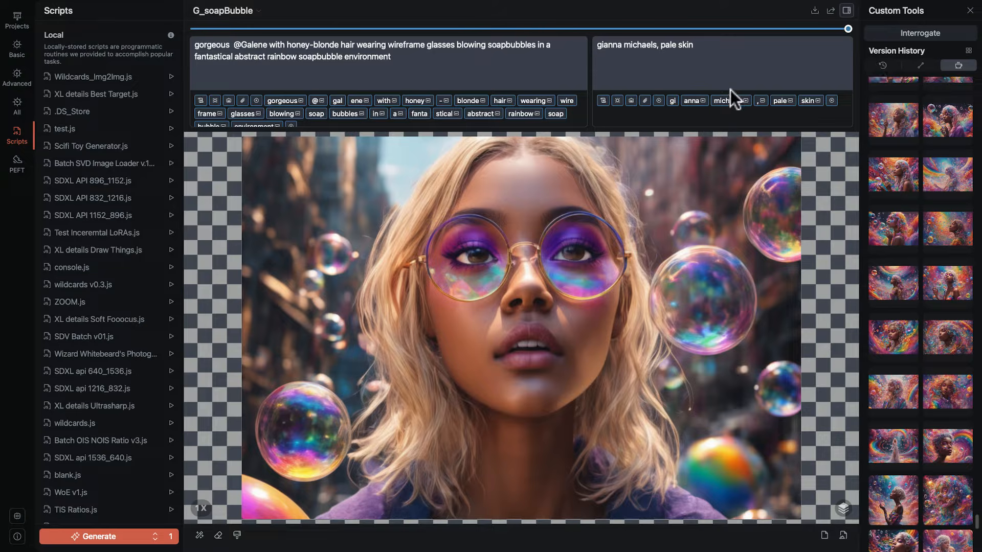
{"action": "left_click", "coordinate": [21, 166]}
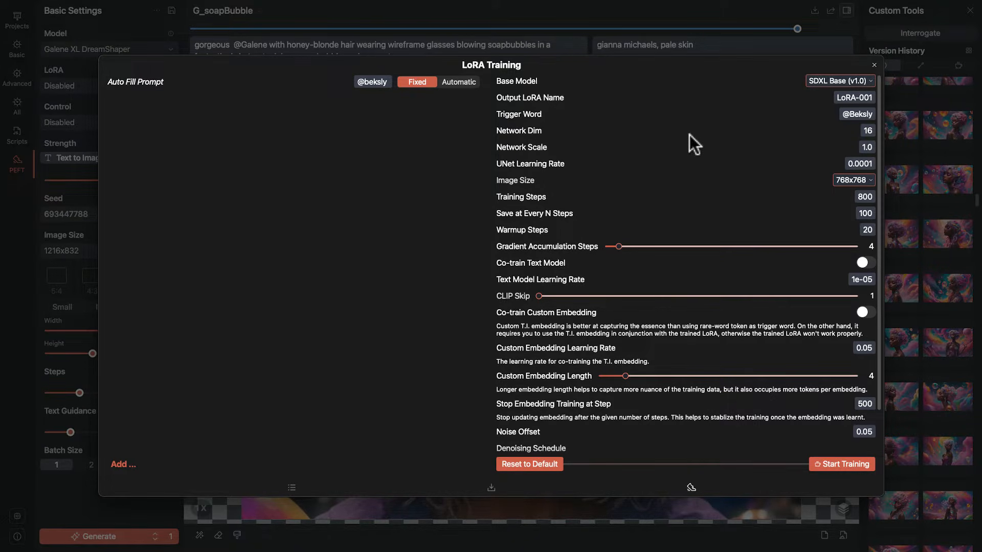
{"action": "left_click", "coordinate": [874, 64]}
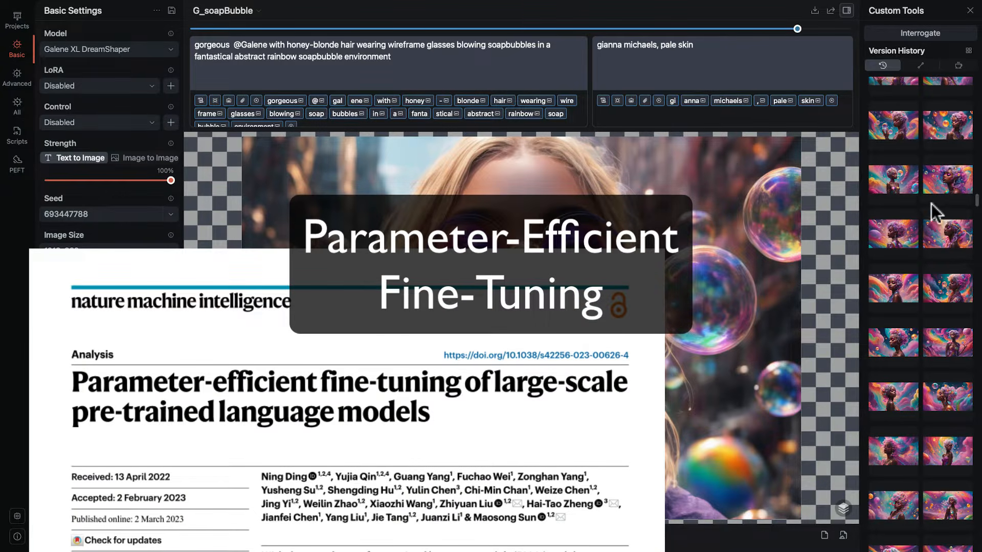
Load the Aurora Mermaid version with the violet-haired profile from the version history and check the canvas layer options.
{"action": "left_click", "coordinate": [893, 183]}
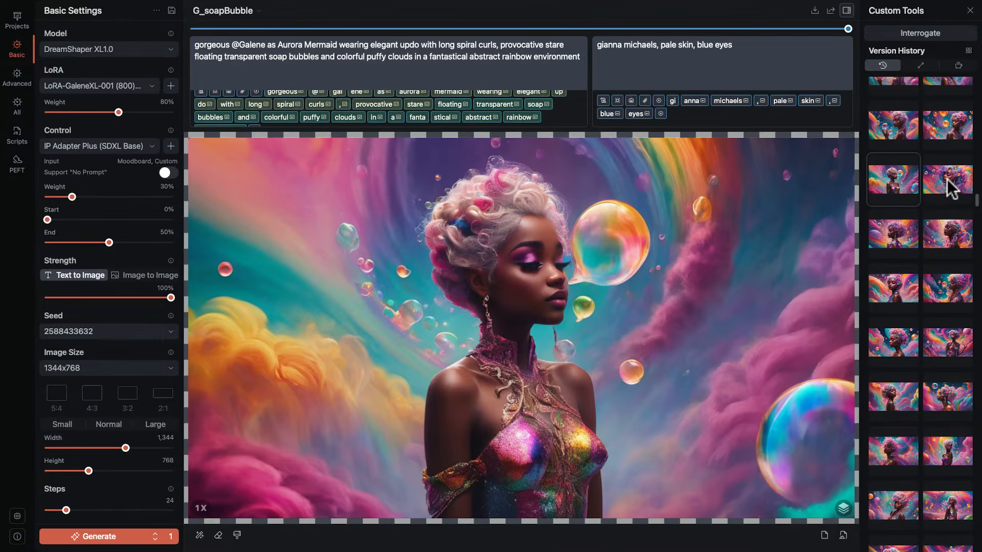
{"action": "left_click", "coordinate": [947, 180]}
{"action": "scroll", "coordinate": [947, 179], "scroll_direction": "up", "scroll_amount": 2}
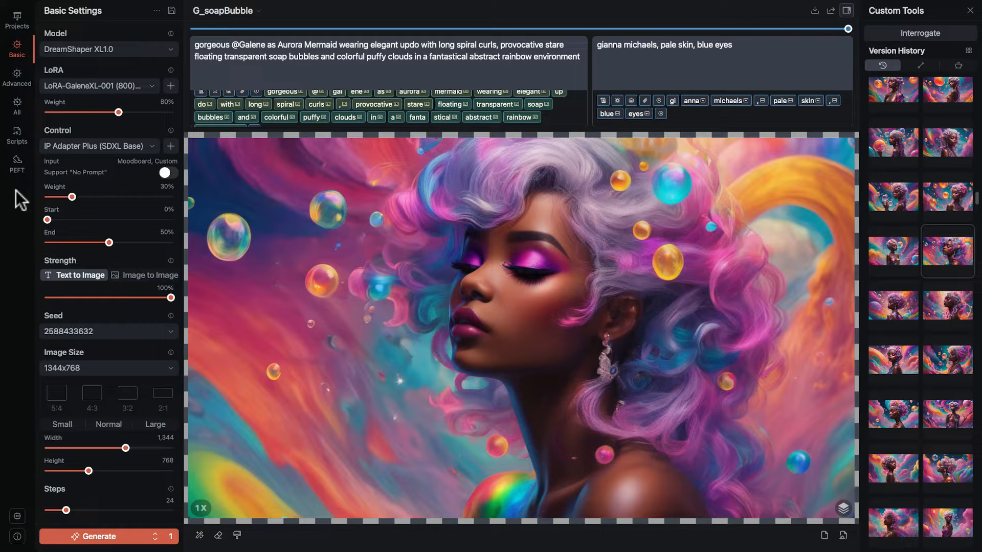
{"action": "left_click", "coordinate": [843, 510]}
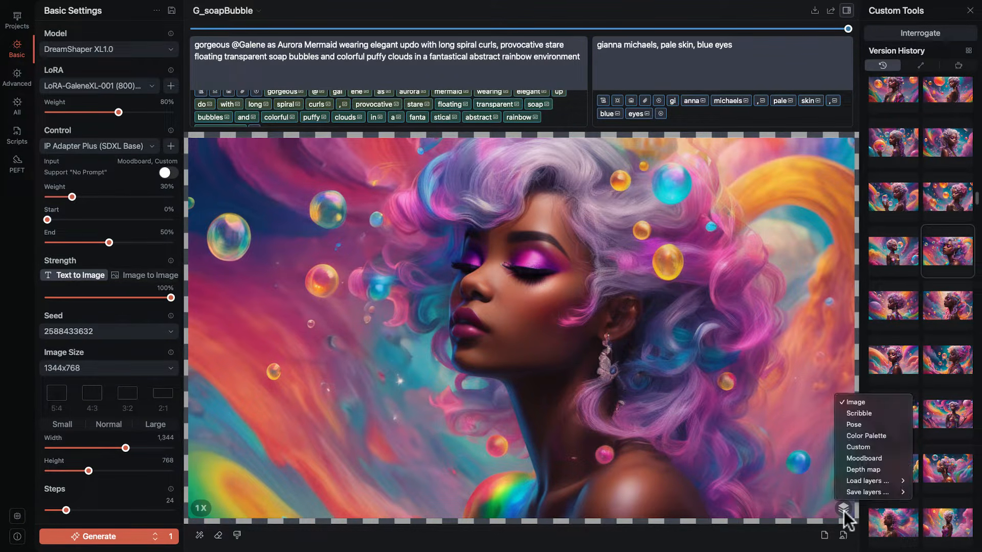
{"action": "left_click", "coordinate": [741, 538]}
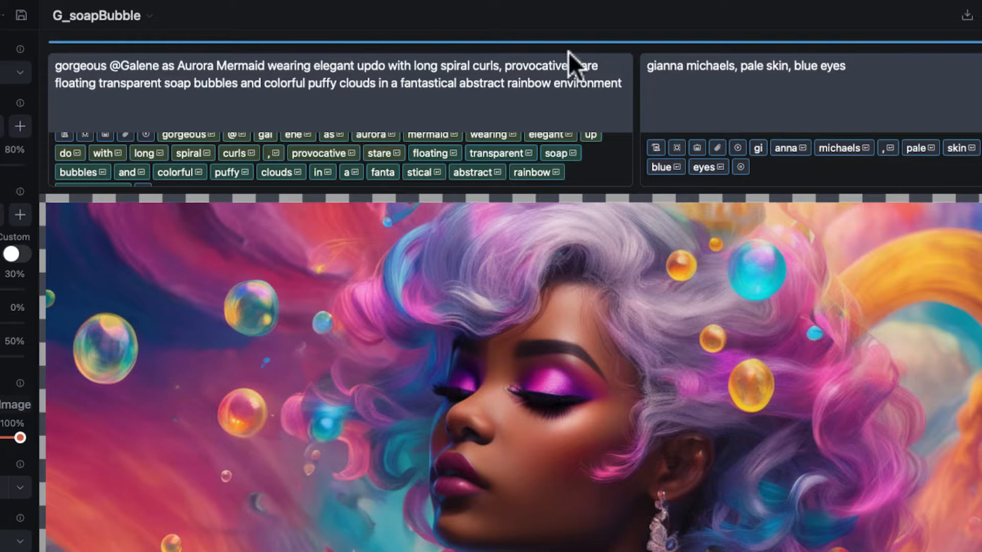
Insert a separate line reading "a dog" after "provocative stare" in the positive prompt and review its token colours.
{"action": "left_click", "coordinate": [610, 67]}
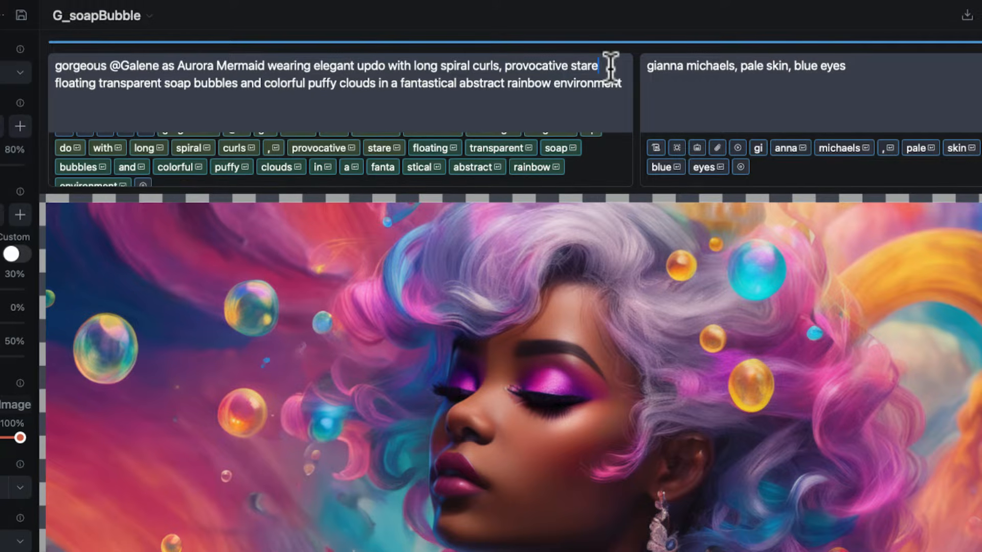
{"action": "key", "text": "Return"}
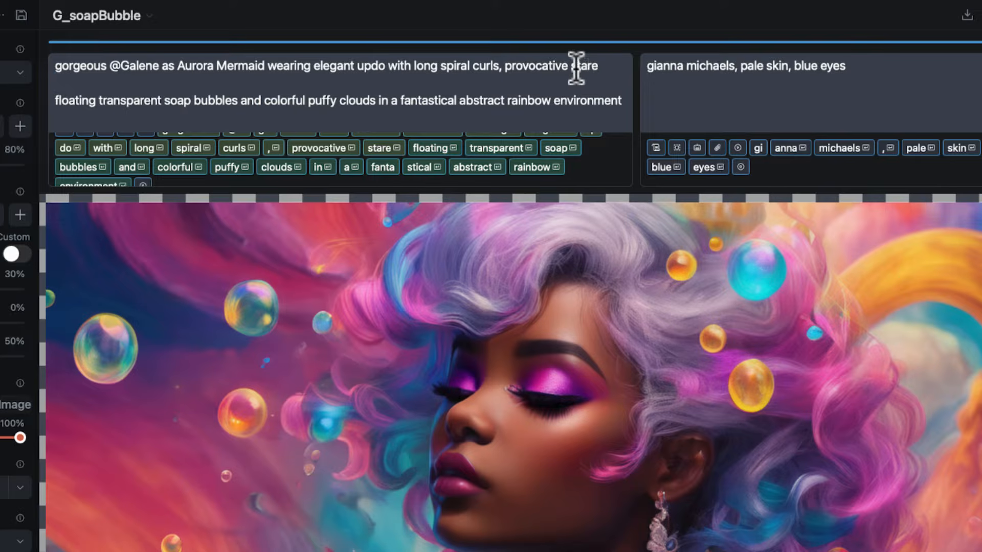
{"action": "type", "text": "a dog"}
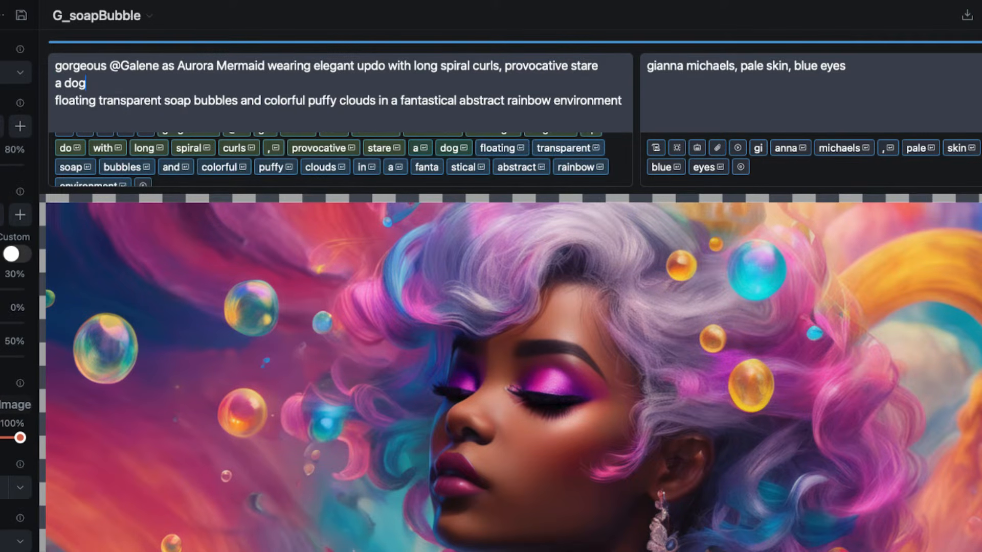
{"action": "key", "text": "Return"}
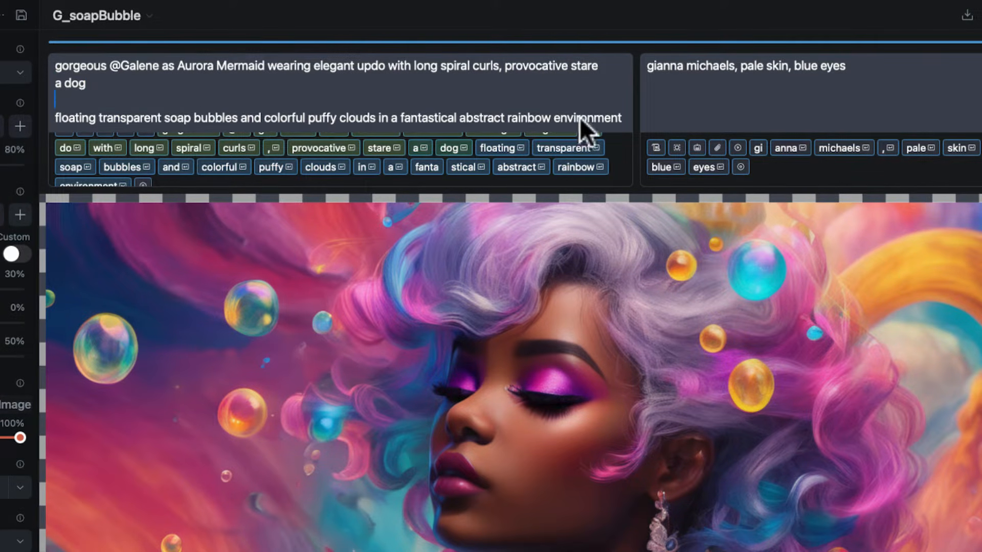
{"action": "scroll", "coordinate": [426, 164], "scroll_direction": "up", "scroll_amount": 2}
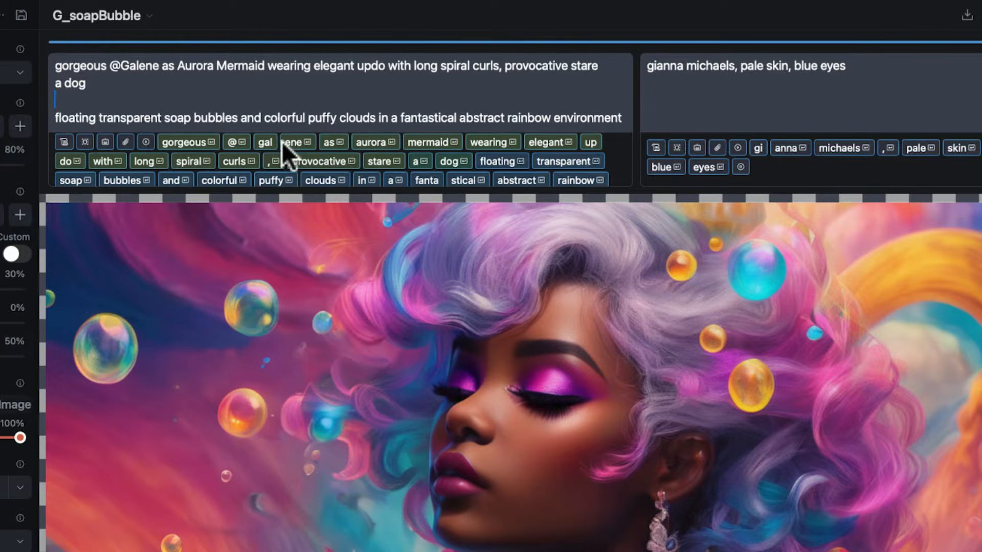
{"action": "scroll", "coordinate": [382, 168], "scroll_direction": "down", "scroll_amount": 2}
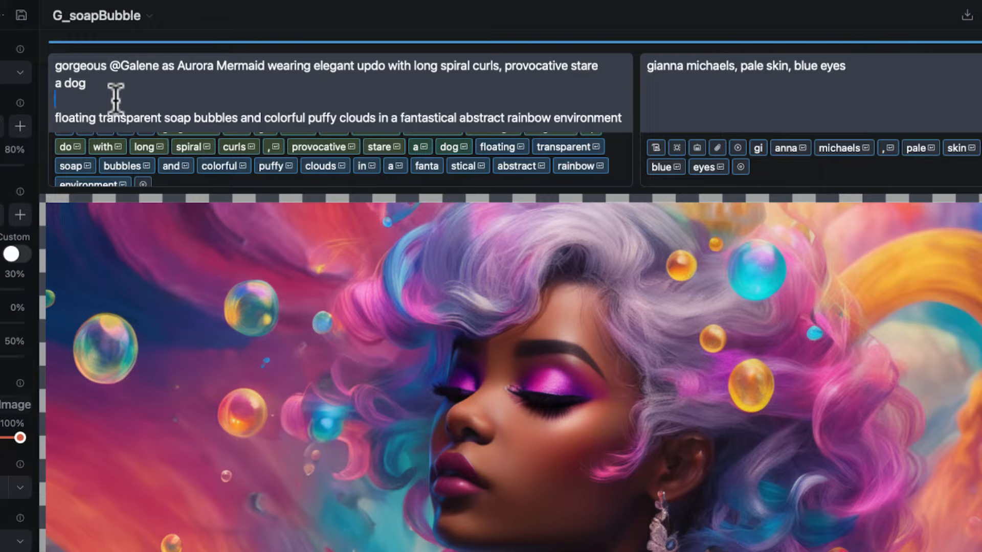
Add the line "a cow" below "a dog" in the positive prompt and review the tokens.
{"action": "type", "text": "aco"}
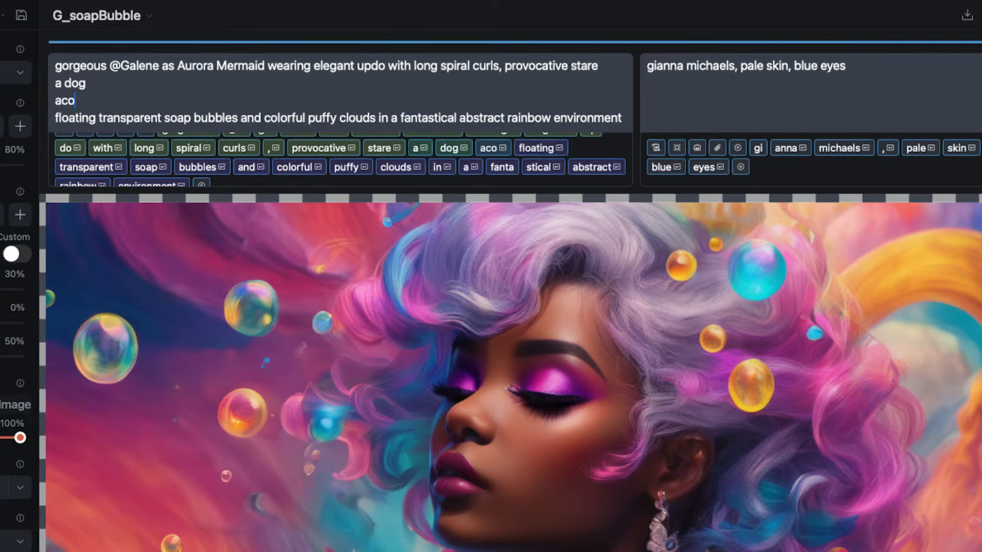
{"action": "type", "text": "w"}
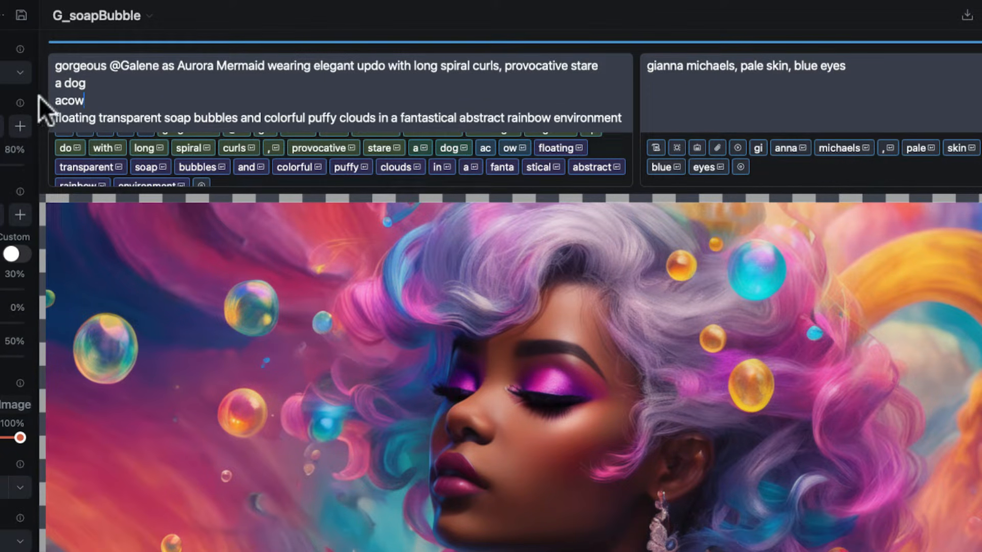
{"action": "left_click", "coordinate": [61, 101]}
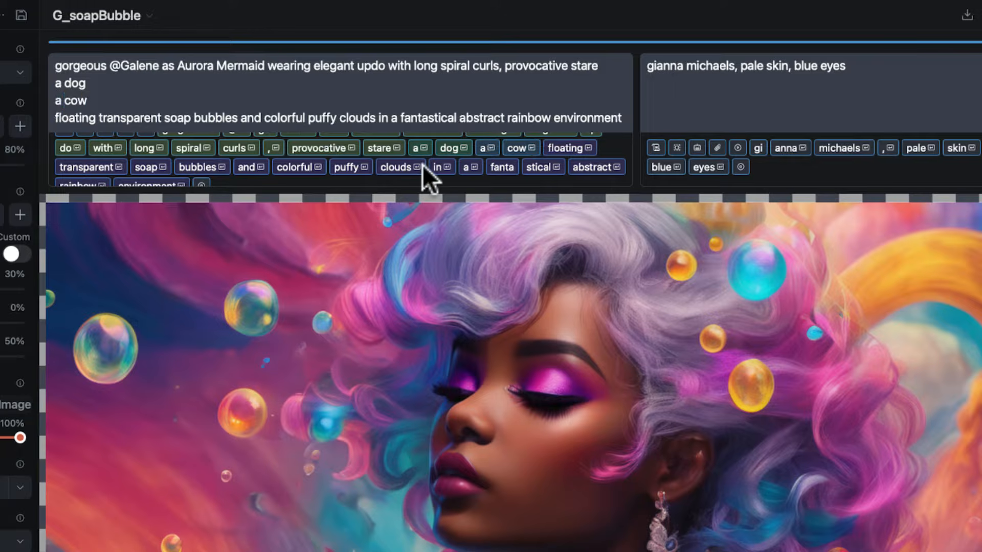
{"action": "scroll", "coordinate": [422, 165], "scroll_direction": "down", "scroll_amount": 2}
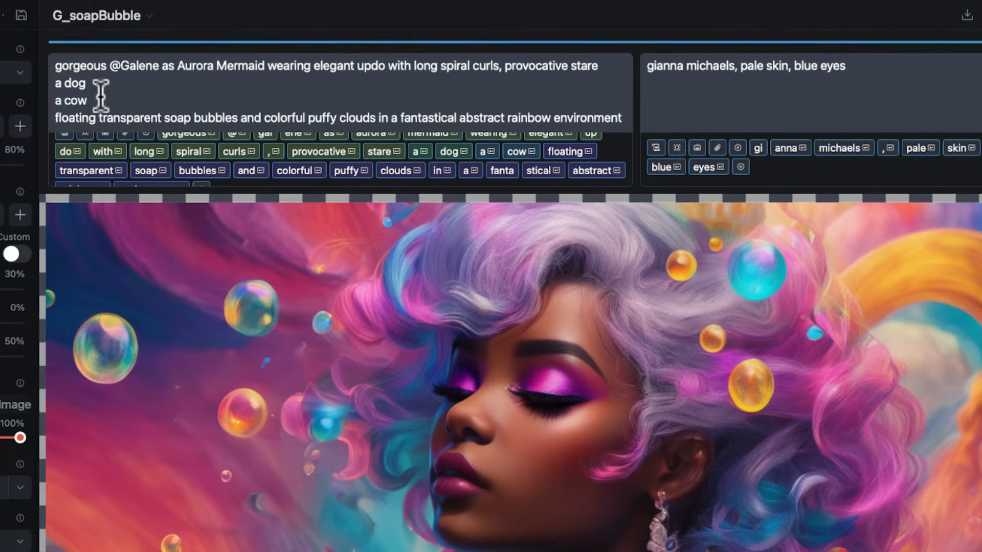
Enclose "a cow" in parentheses in the positive prompt to strengthen its weight.
{"action": "type", "text": ")"}
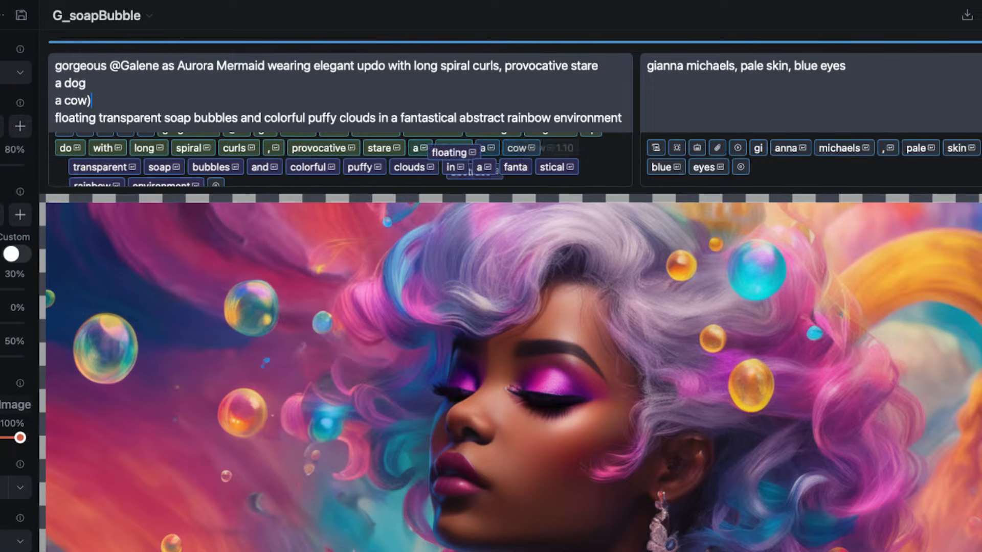
{"action": "key", "text": "Home"}
{"action": "type", "text": "("}
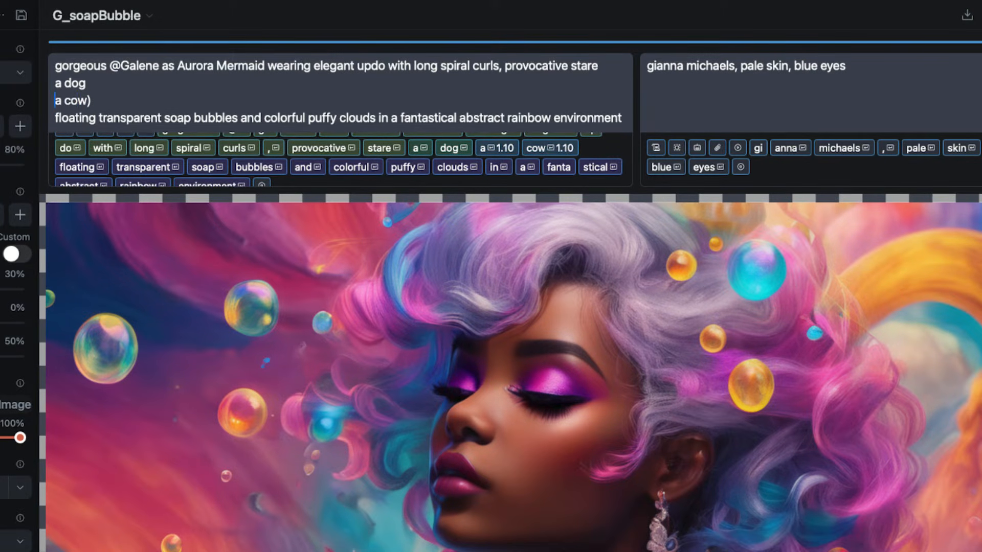
{"action": "type", "text": "("}
Enclose "a dog" in square brackets in the positive prompt to weaken its weight.
{"action": "key", "text": "Up"}
{"action": "key", "text": "Home"}
{"action": "key", "text": "Left"}
{"action": "key", "text": "Down"}
{"action": "type", "text": "]"}
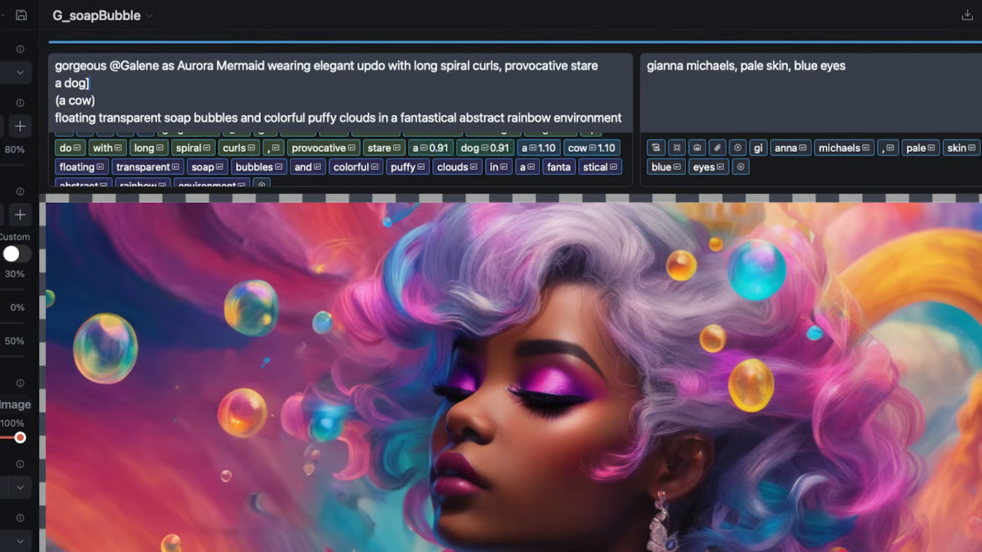
{"action": "left_click", "coordinate": [57, 83]}
Give the cow phrase an explicit weight of 1.5 by writing it as "(a cow:1.5)".
{"action": "scroll", "coordinate": [240, 153], "scroll_direction": "up", "scroll_amount": 1}
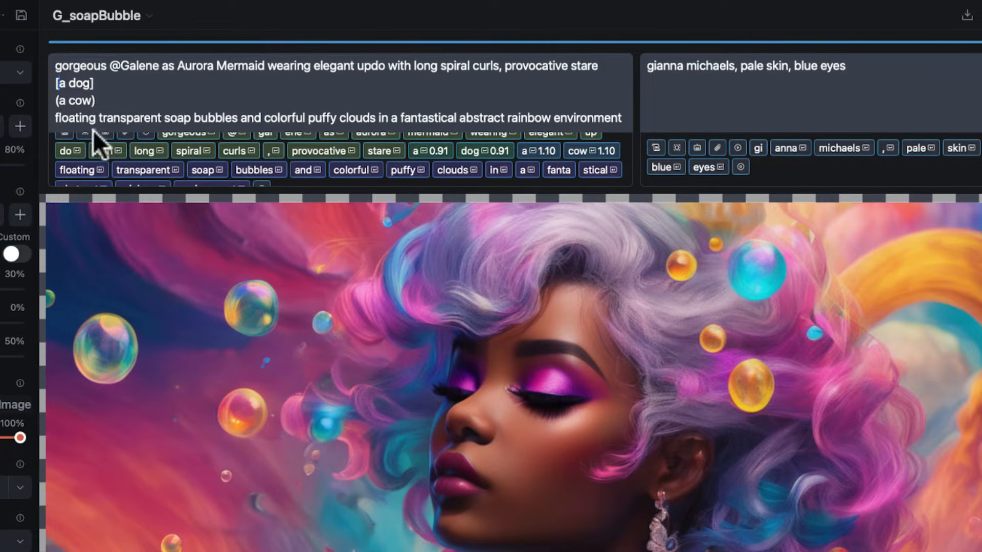
{"action": "scroll", "coordinate": [87, 97], "scroll_direction": "down", "scroll_amount": 1}
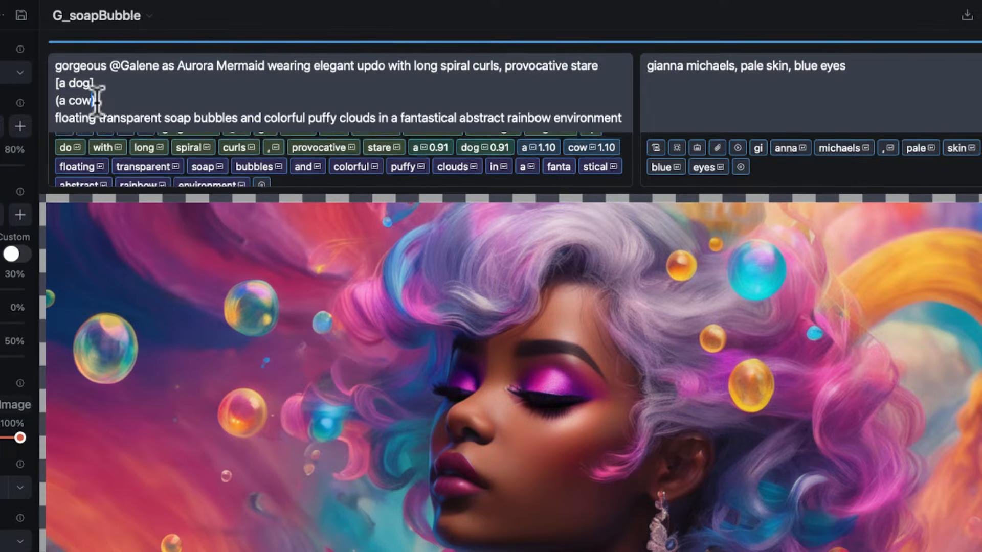
{"action": "type", "text": ":"}
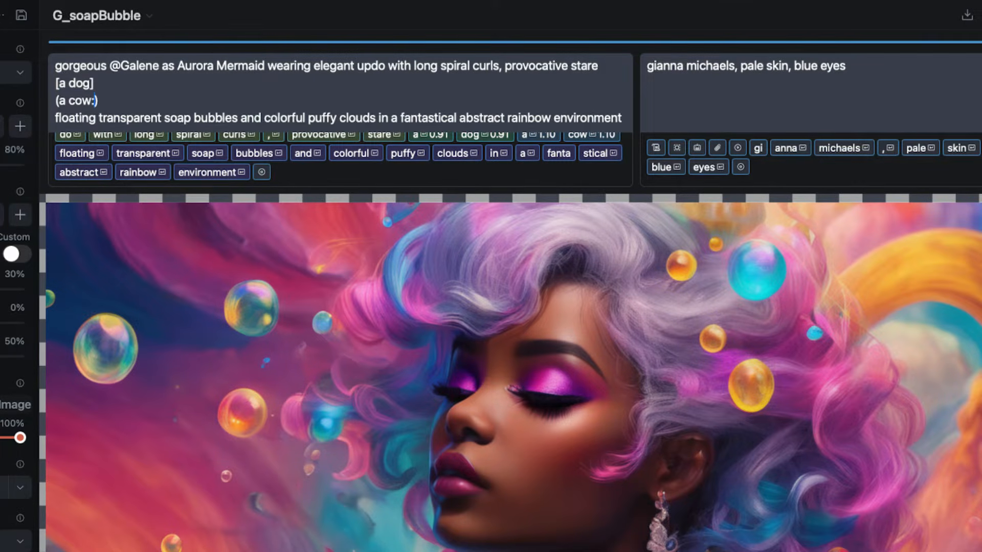
{"action": "type", "text": ".5"}
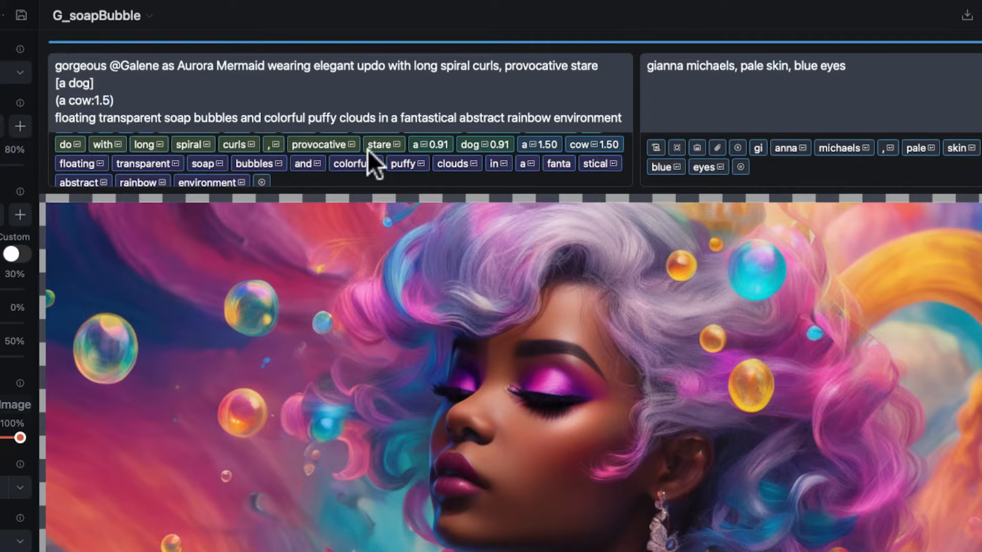
Check the explanations of the first three special tokens at the start of the positive prompt's token list.
{"action": "scroll", "coordinate": [153, 183], "scroll_direction": "up", "scroll_amount": 1}
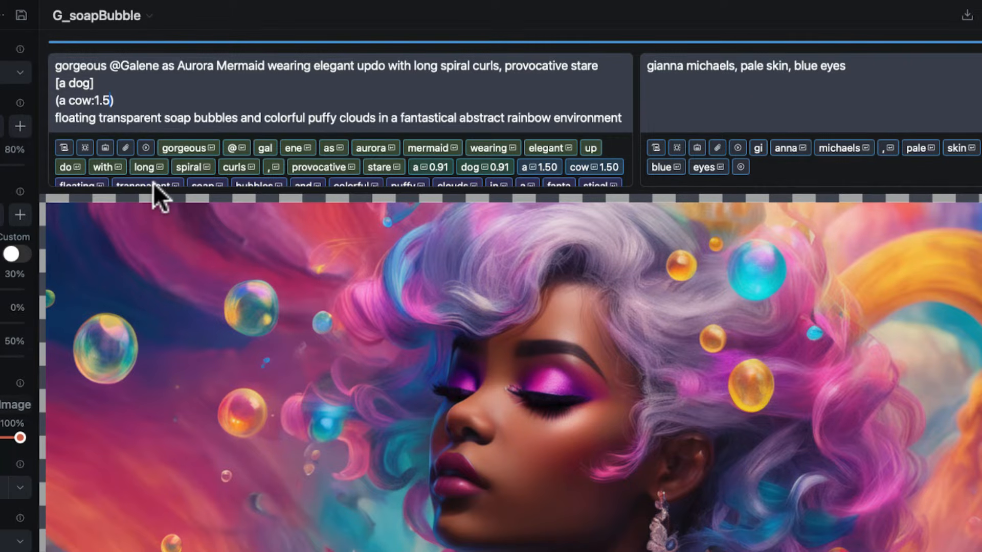
{"action": "left_click", "coordinate": [63, 147]}
{"action": "left_click", "coordinate": [64, 148]}
{"action": "left_click", "coordinate": [87, 148]}
{"action": "left_click", "coordinate": [88, 147]}
{"action": "left_click", "coordinate": [111, 146]}
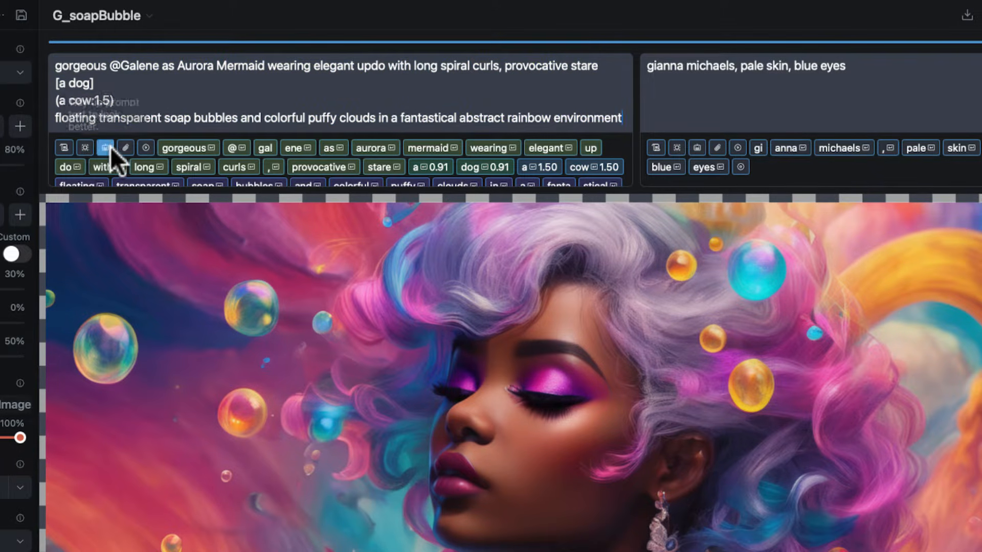
Delete the dog and cow phrases from the positive prompt and open the prompt's embedding picker.
{"action": "left_click_drag", "start_coordinate": [140, 98], "coordinate": [46, 82]}
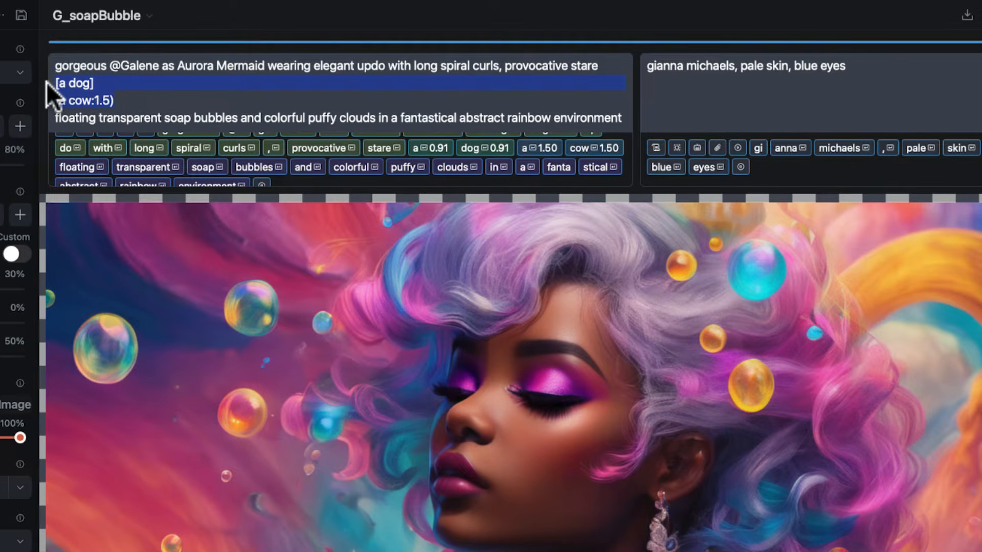
{"action": "key", "text": "BackSpace"}
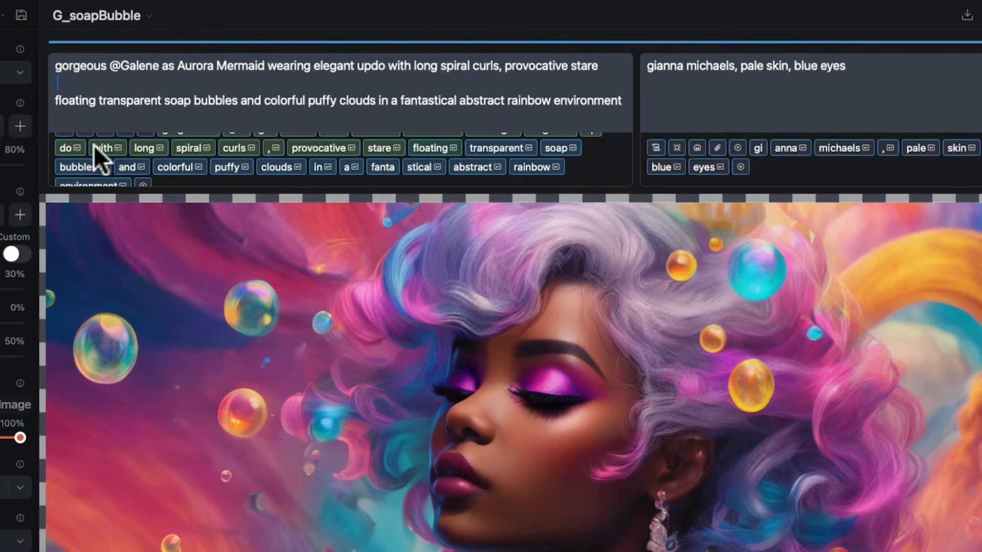
{"action": "scroll", "coordinate": [93, 145], "scroll_direction": "up", "scroll_amount": 1}
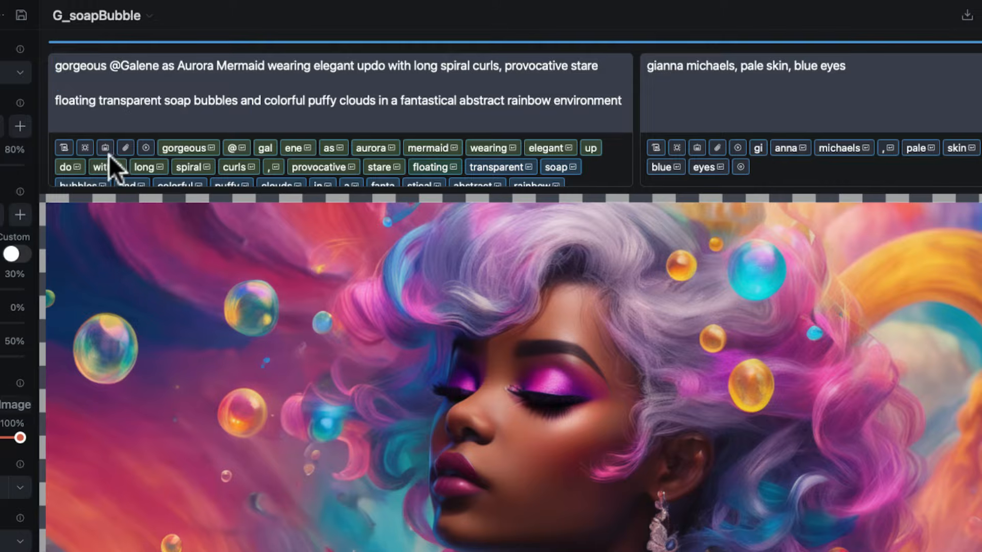
{"action": "left_click", "coordinate": [126, 149]}
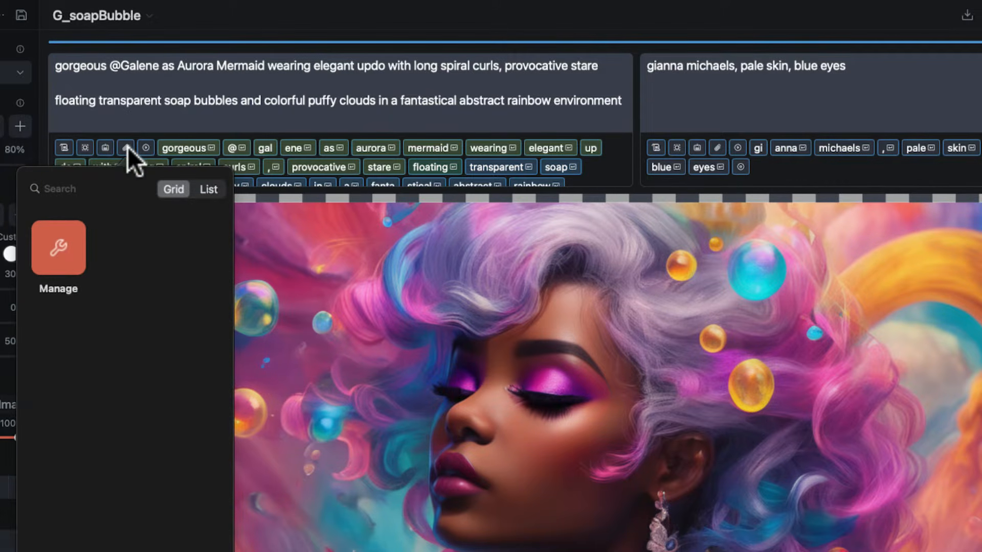
Close the embedding picker and check the start and end tokens at either end of the positive prompt's token list.
{"action": "left_click", "coordinate": [125, 145]}
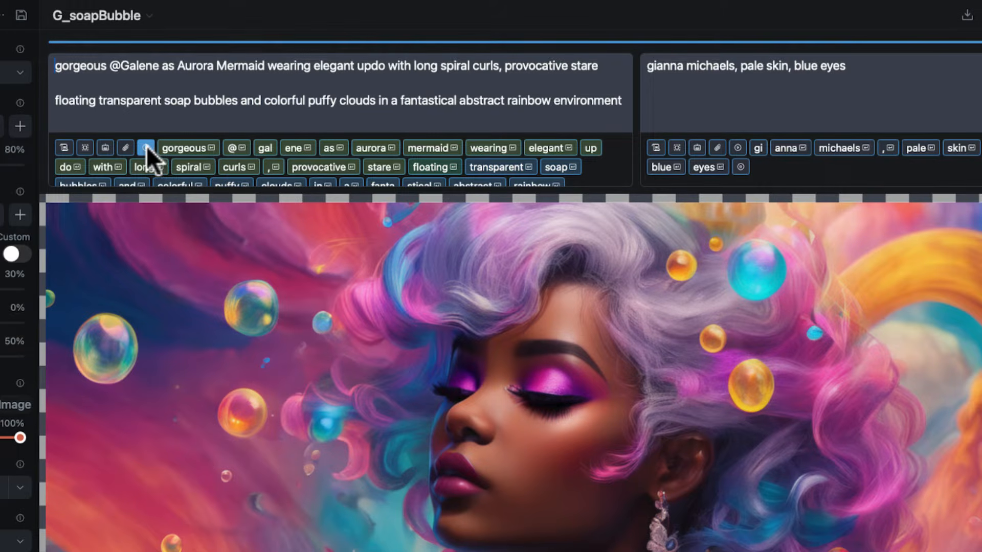
{"action": "scroll", "coordinate": [516, 155], "scroll_direction": "down", "scroll_amount": 2}
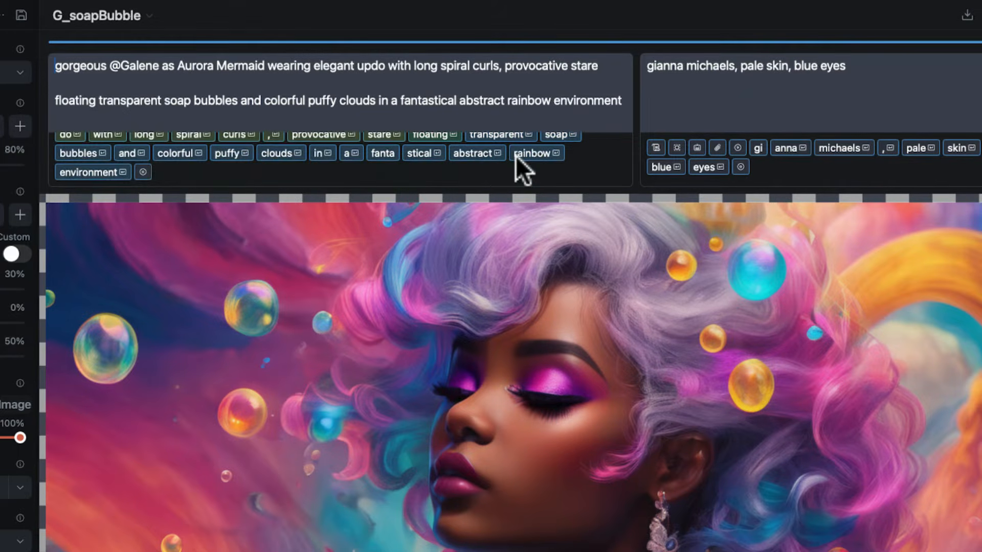
{"action": "left_click", "coordinate": [144, 173]}
{"action": "left_click", "coordinate": [364, 84]}
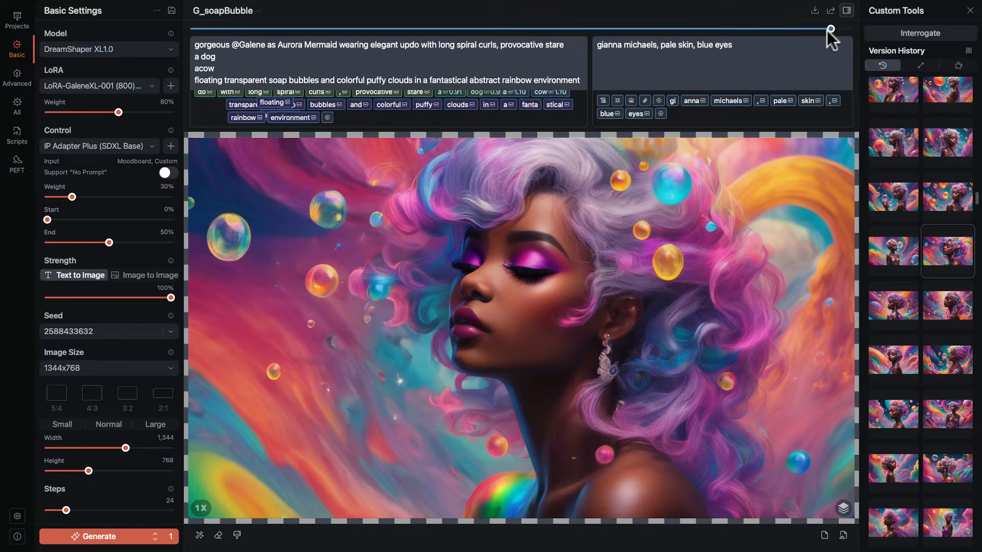
Go back to an earlier state in the edit history and clear both the positive and negative prompts.
{"action": "left_click_drag", "start_coordinate": [828, 31], "coordinate": [257, 222]}
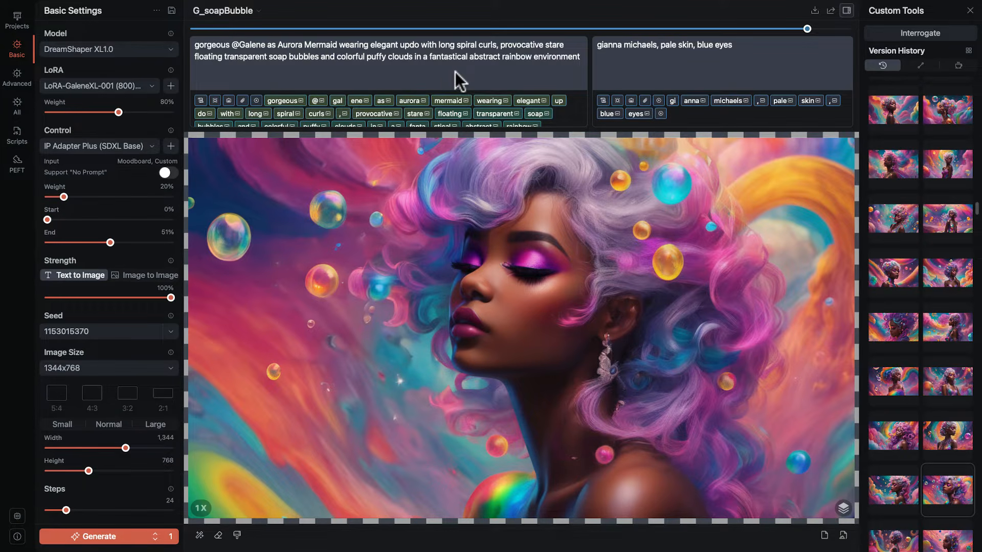
{"action": "left_click_drag", "start_coordinate": [456, 74], "coordinate": [312, 10]}
{"action": "key", "text": "BackSpace"}
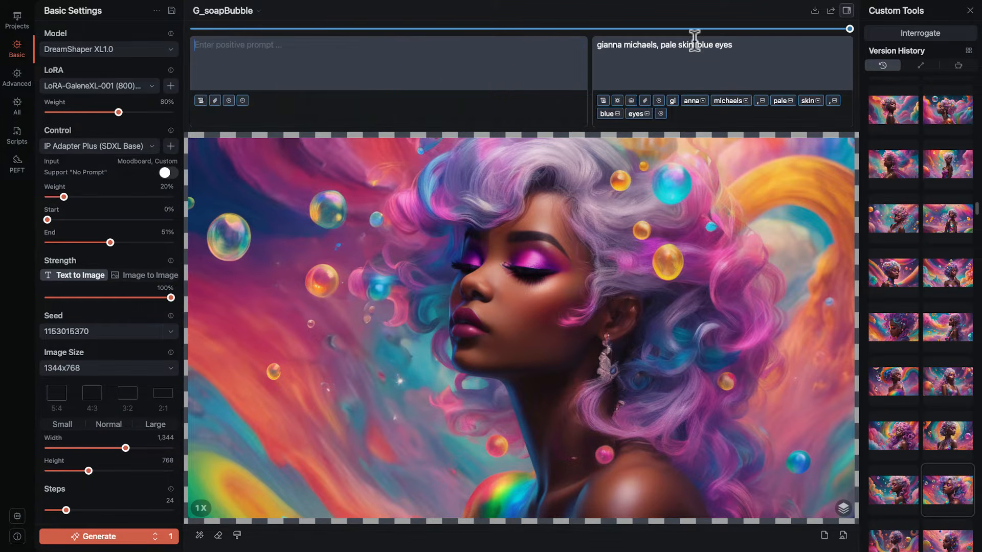
{"action": "key", "text": "BackSpace"}
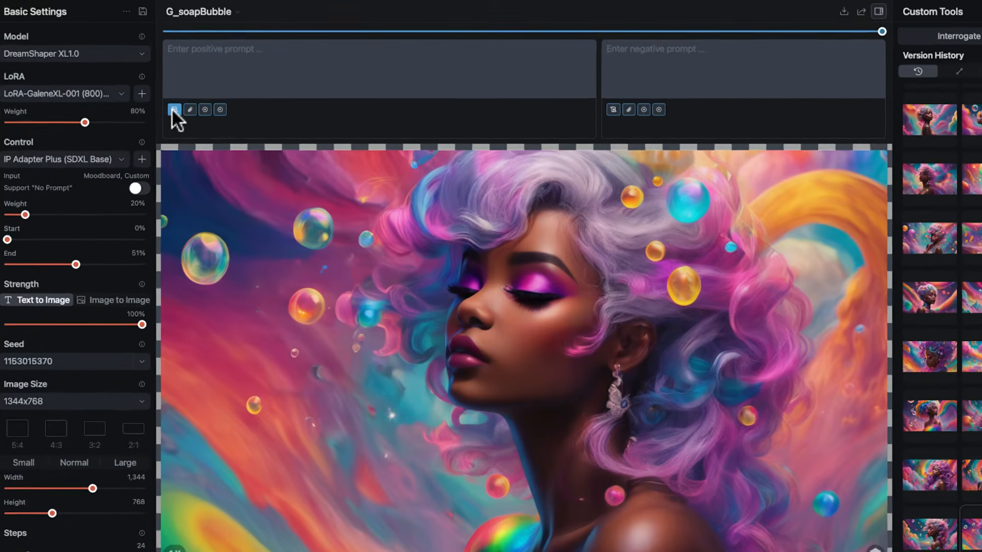
Show the positive prompt's style presets as a grid and search them for "dra".
{"action": "left_click", "coordinate": [200, 100]}
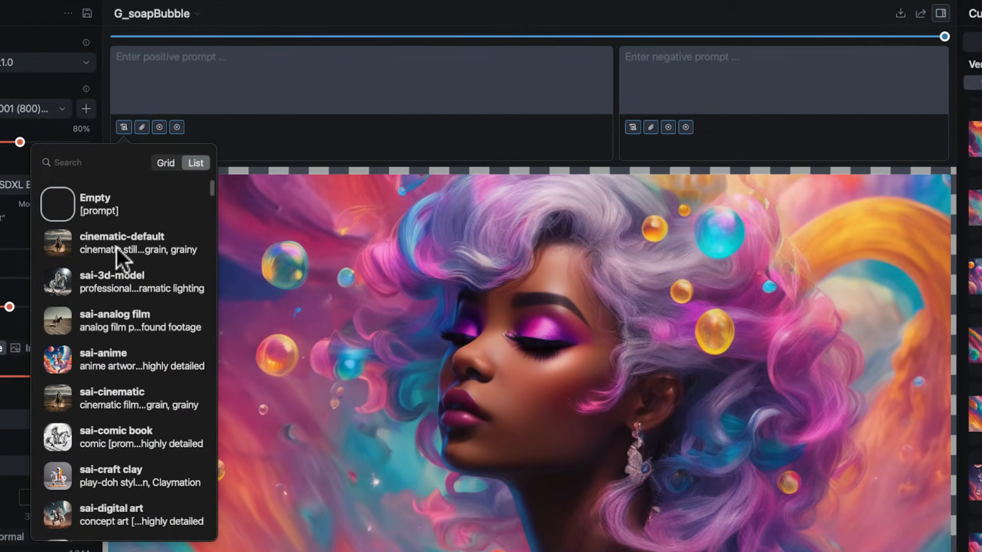
{"action": "left_click", "coordinate": [166, 162]}
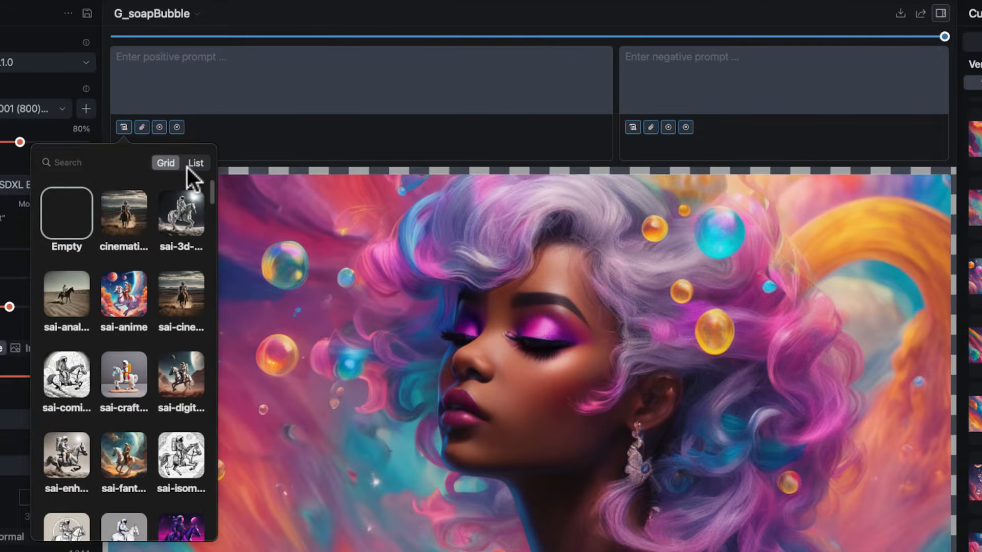
{"action": "left_click", "coordinate": [89, 159]}
{"action": "type", "text": "dra"}
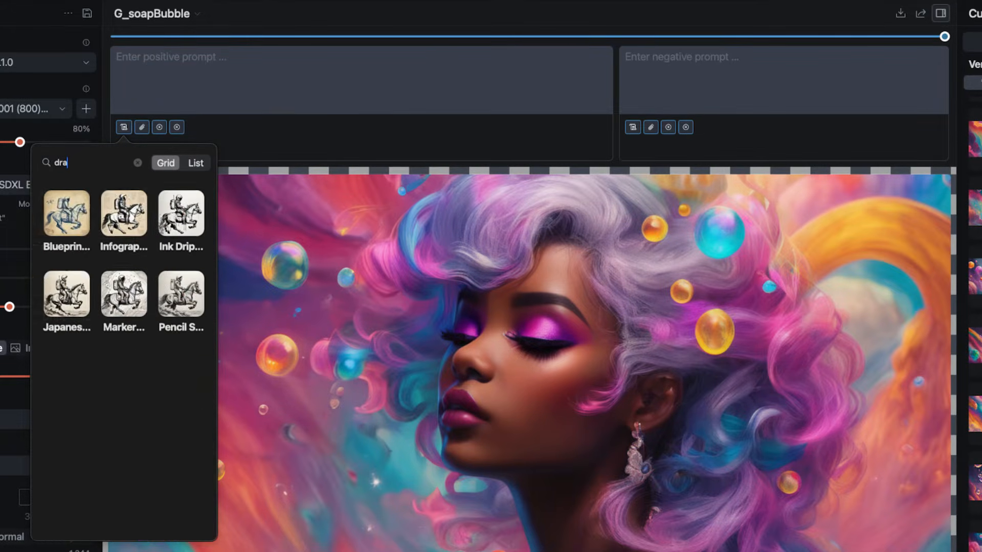
Enter "a dog" as the positive prompt and apply the cinematic-default style to it.
{"action": "left_click", "coordinate": [169, 57]}
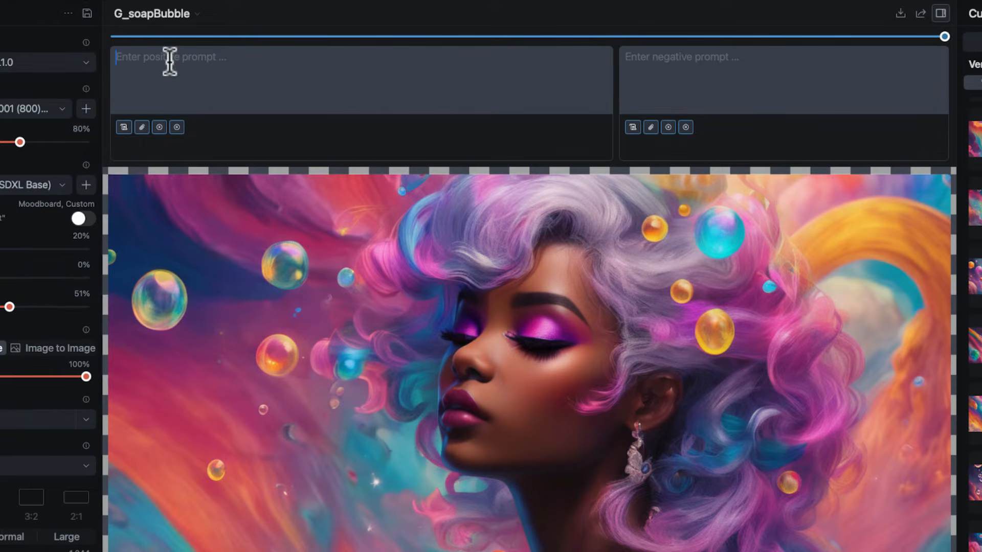
{"action": "type", "text": "a dog"}
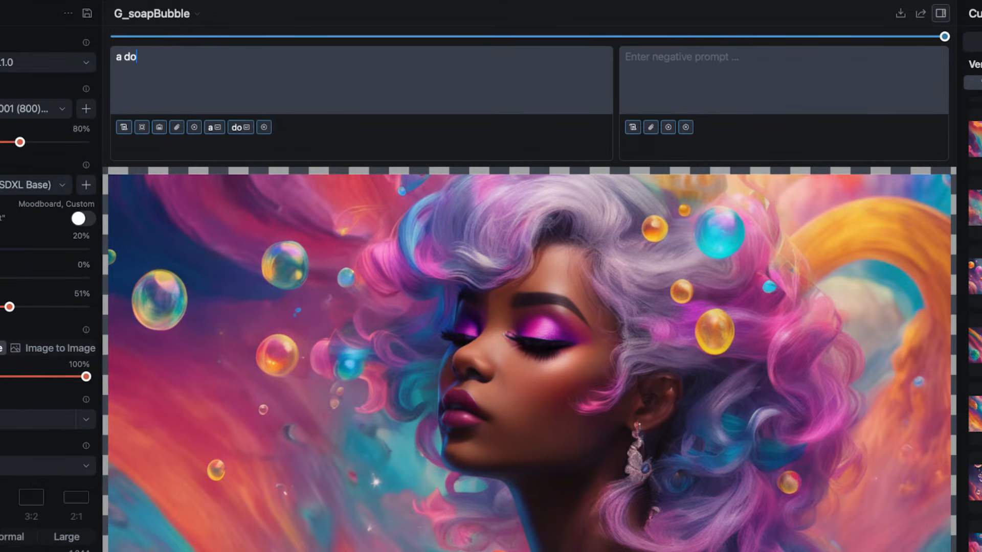
{"action": "left_click", "coordinate": [124, 127]}
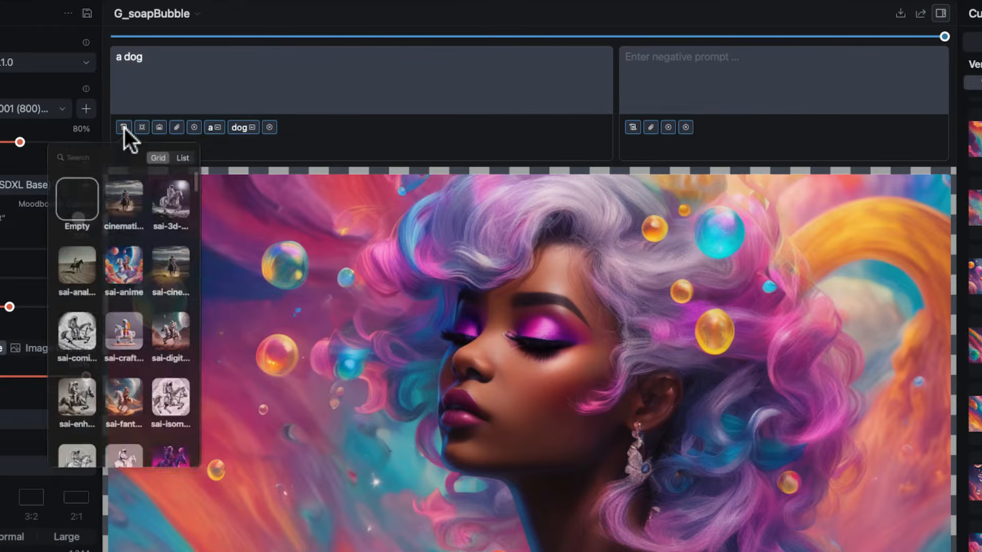
{"action": "left_click", "coordinate": [131, 226]}
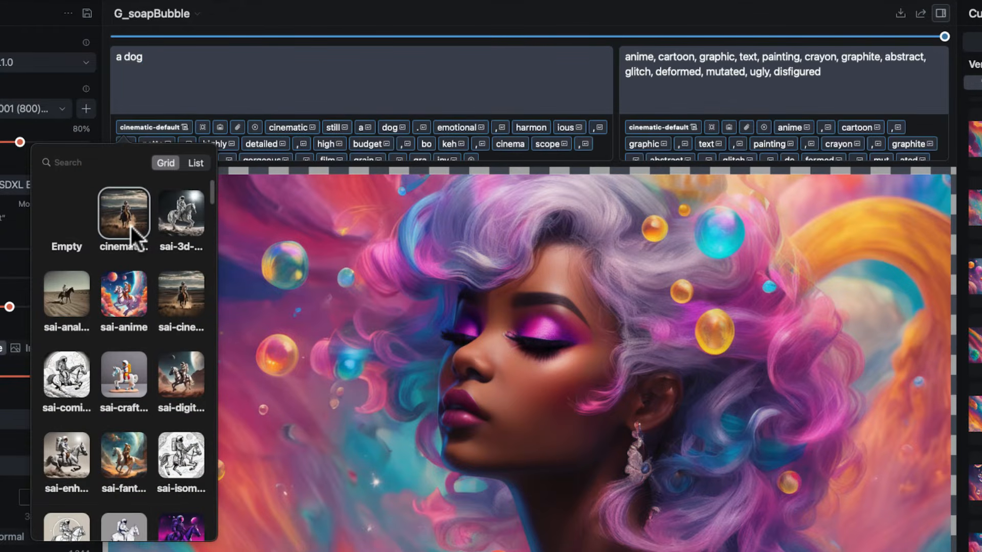
Try the sai-anime, sai-enhance and sai-digital art styles on the prompt and settle on the sai-fantasy art style.
{"action": "left_click", "coordinate": [130, 304]}
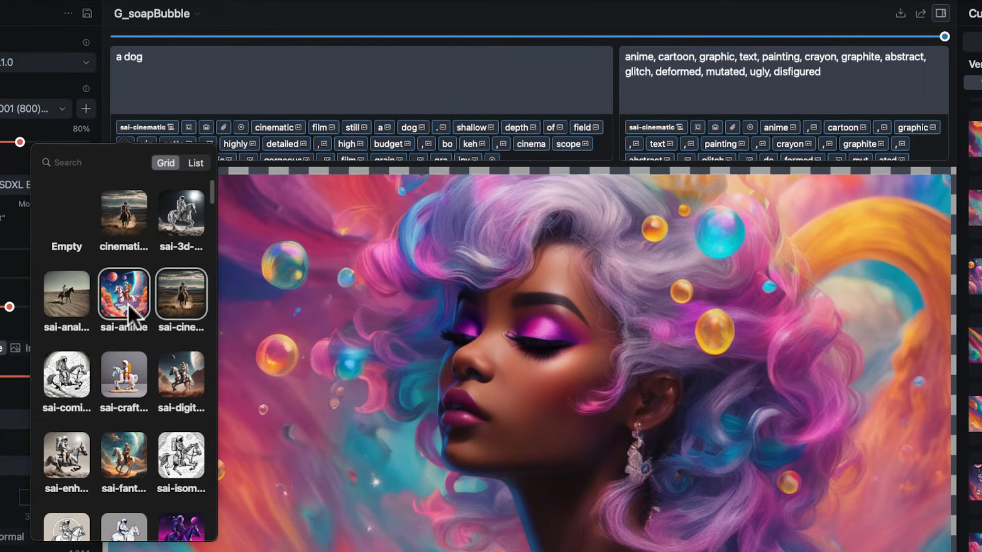
{"action": "left_click", "coordinate": [65, 468]}
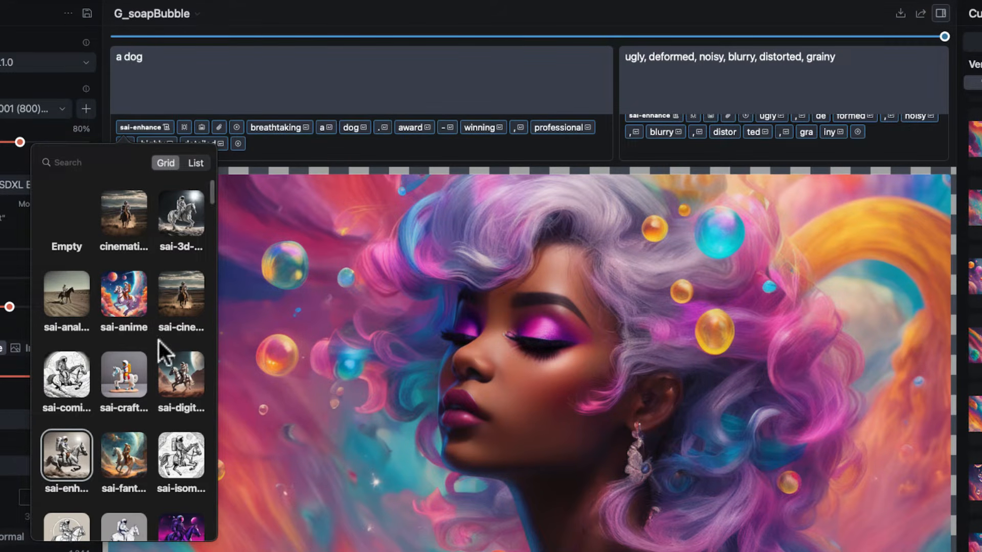
{"action": "left_click", "coordinate": [185, 376]}
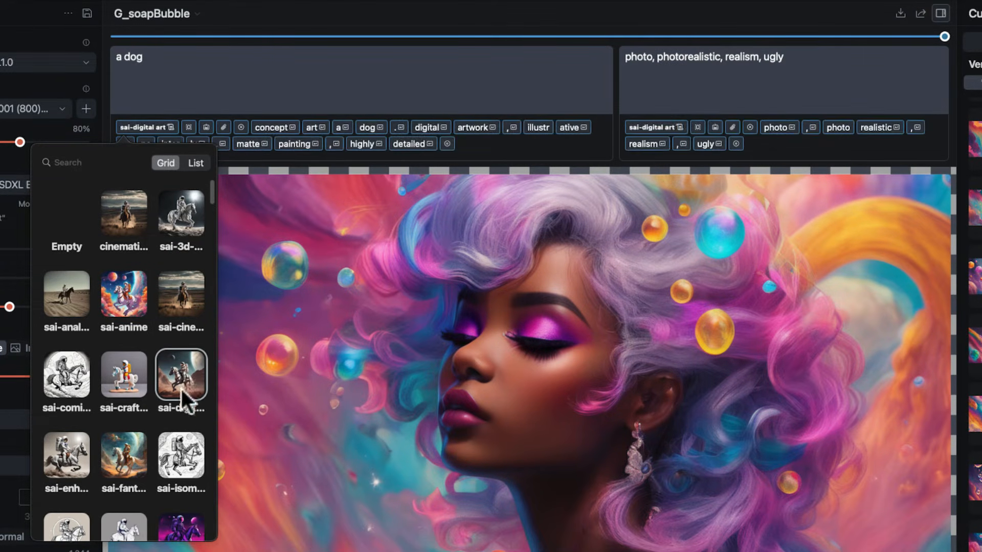
{"action": "left_click", "coordinate": [137, 452]}
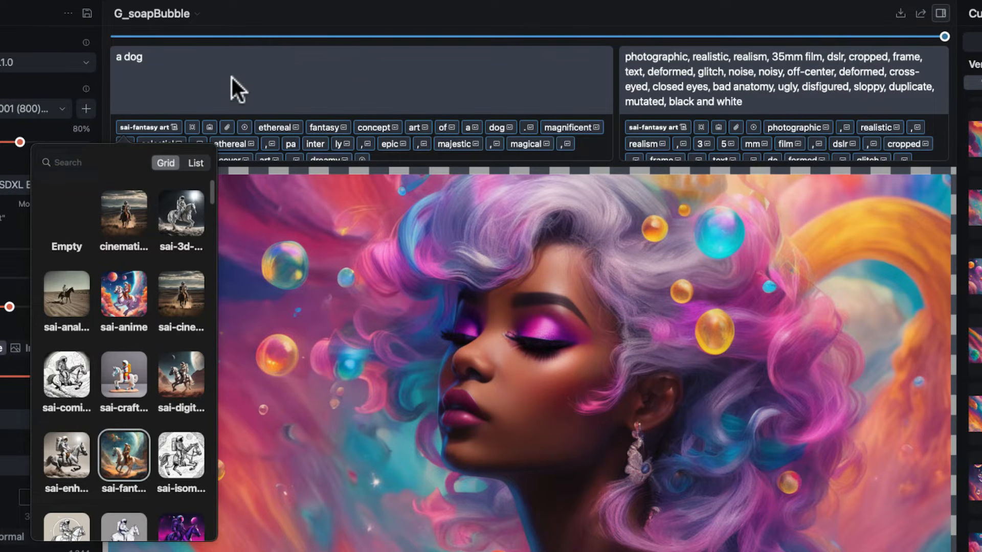
Reset the style to Empty and reduce the positive prompt to just "a dog", keeping the fantasy style's negative prompt.
{"action": "left_click", "coordinate": [145, 125]}
{"action": "left_click", "coordinate": [157, 124]}
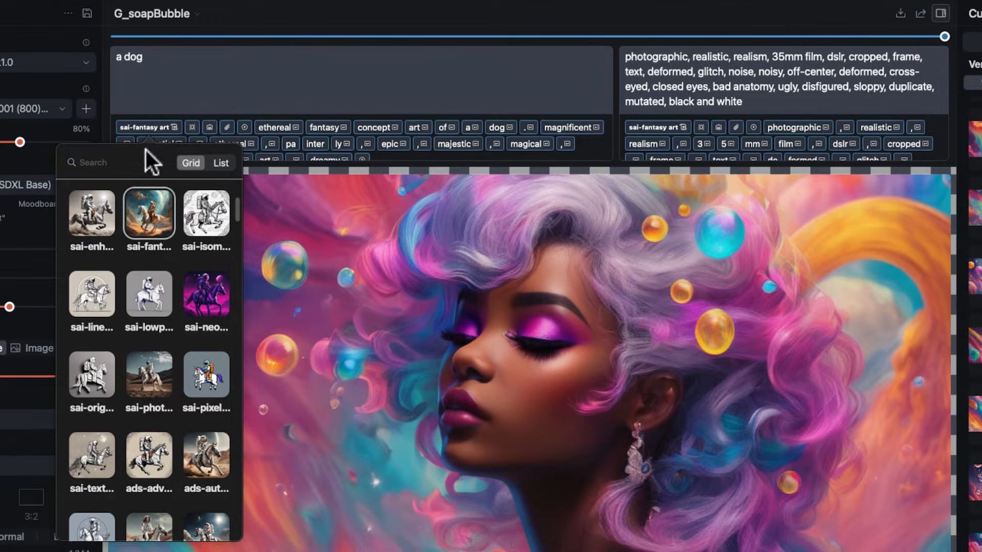
{"action": "left_click", "coordinate": [195, 217]}
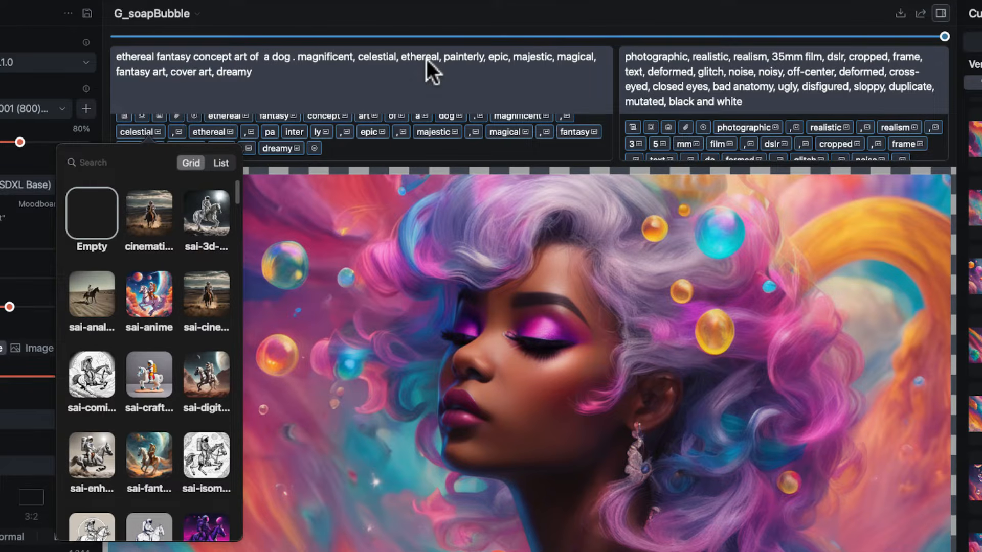
{"action": "left_click", "coordinate": [93, 216]}
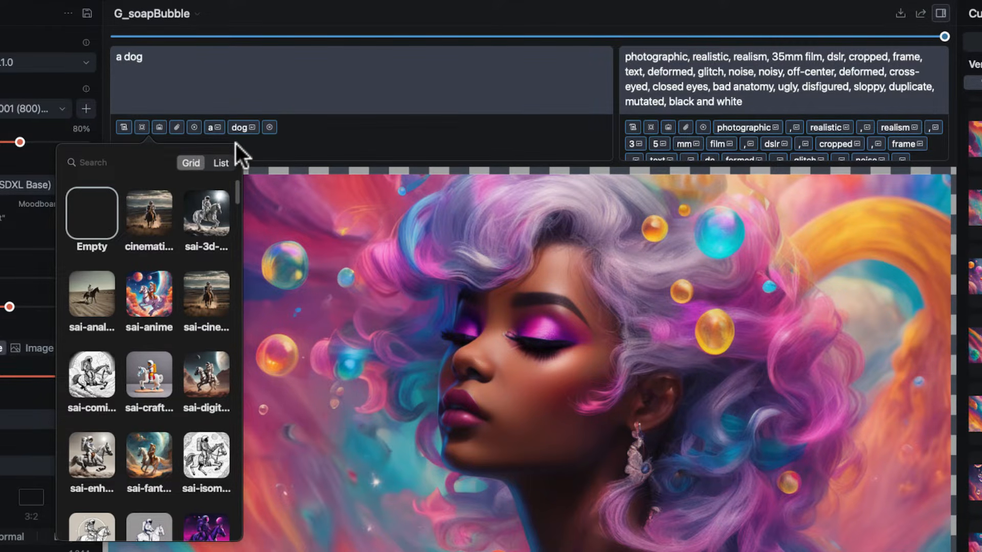
Switch the style presets to list view and look through the available styles and their prompt texts.
{"action": "scroll", "coordinate": [216, 238], "scroll_direction": "down", "scroll_amount": 3}
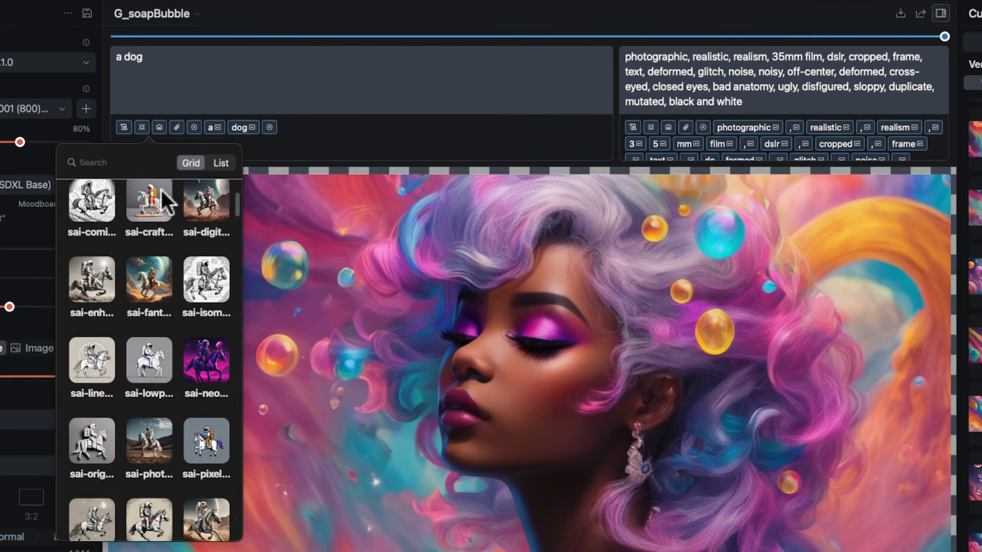
{"action": "scroll", "coordinate": [144, 251], "scroll_direction": "down", "scroll_amount": 2}
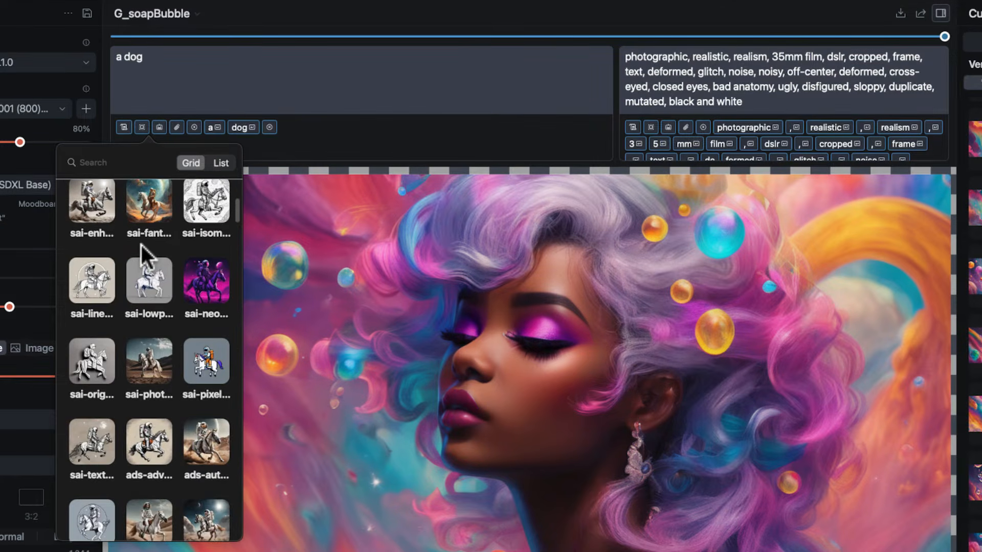
{"action": "left_click", "coordinate": [223, 163]}
{"action": "scroll", "coordinate": [145, 253], "scroll_direction": "down", "scroll_amount": 15}
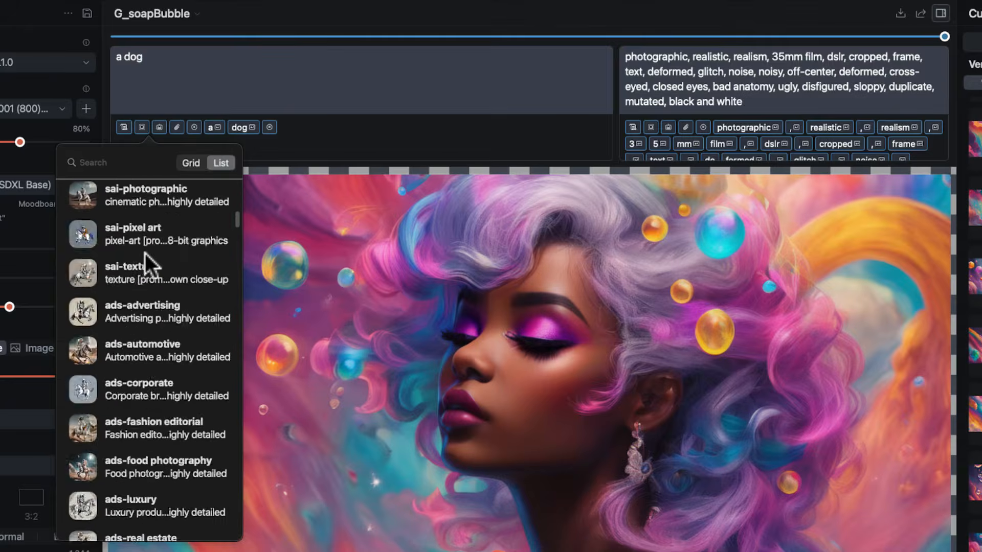
{"action": "scroll", "coordinate": [123, 327], "scroll_direction": "down", "scroll_amount": 12}
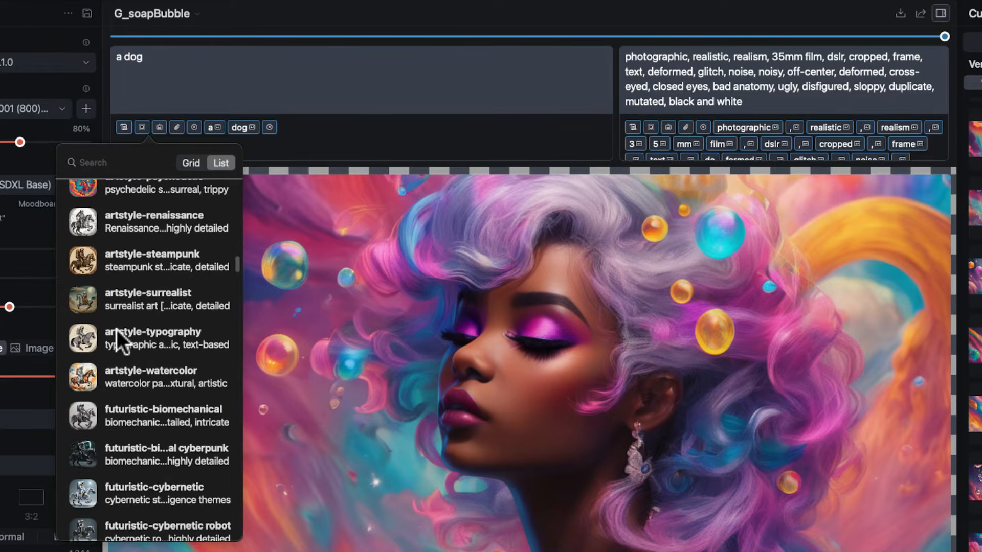
{"action": "scroll", "coordinate": [136, 443], "scroll_direction": "down", "scroll_amount": 8}
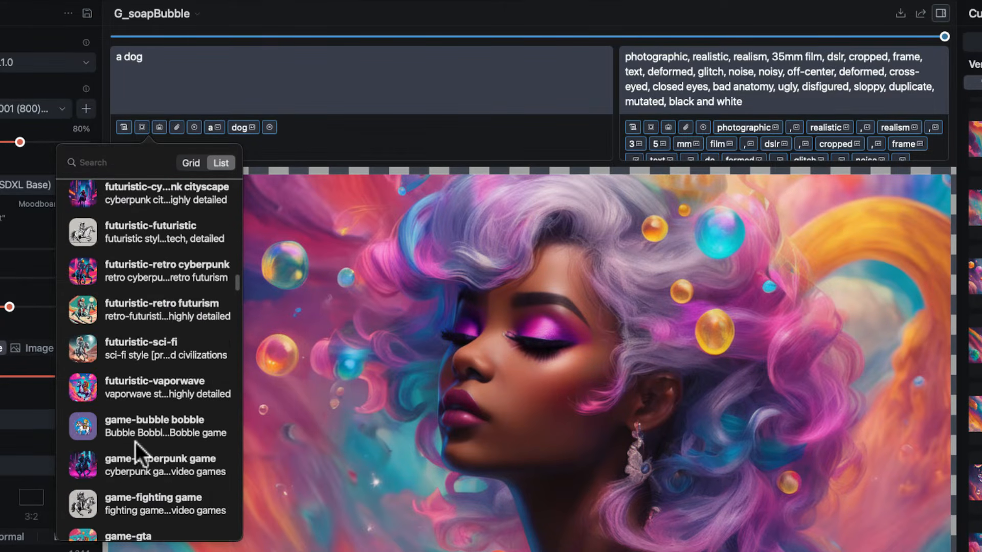
{"action": "scroll", "coordinate": [155, 404], "scroll_direction": "down", "scroll_amount": 12}
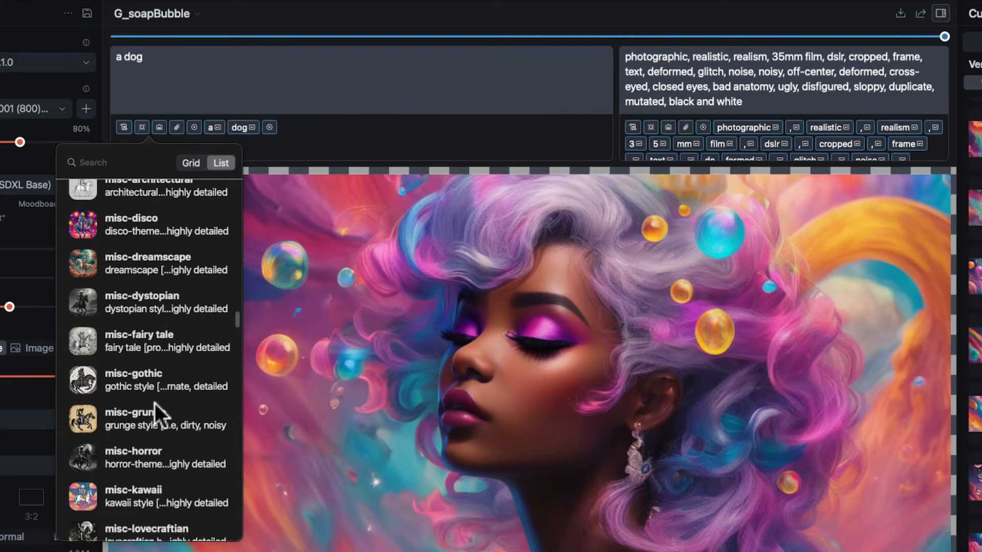
{"action": "scroll", "coordinate": [163, 324], "scroll_direction": "down", "scroll_amount": 12}
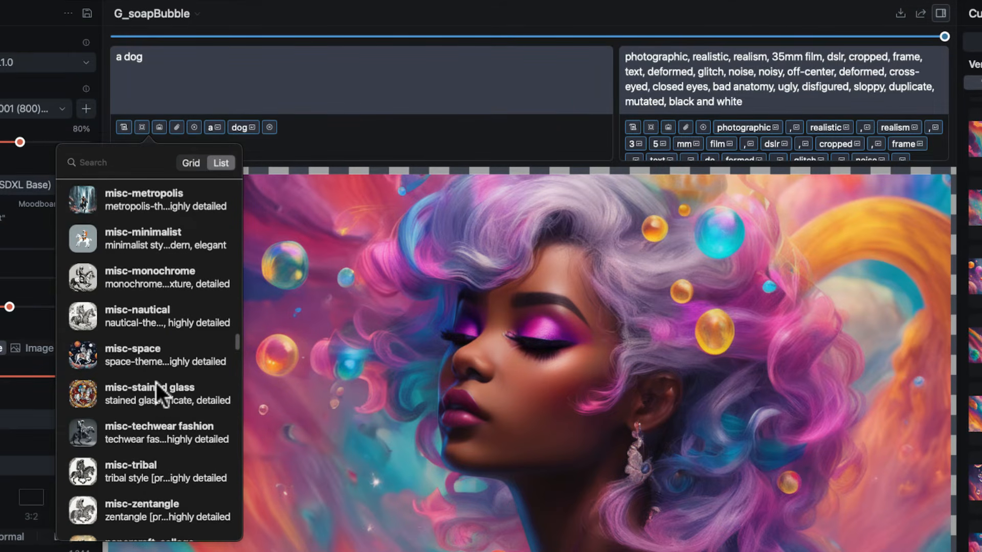
{"action": "scroll", "coordinate": [155, 388], "scroll_direction": "down", "scroll_amount": 8}
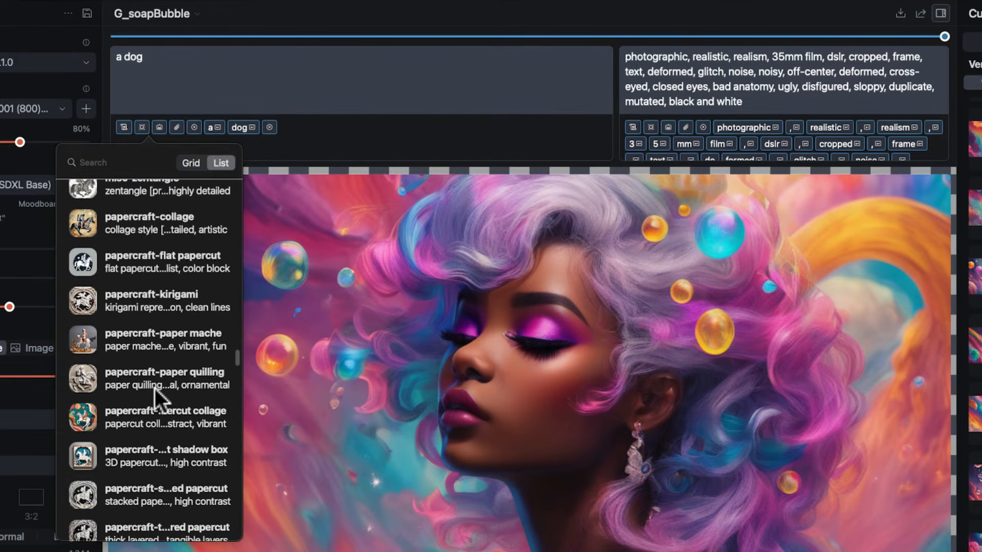
{"action": "scroll", "coordinate": [163, 313], "scroll_direction": "down", "scroll_amount": 7}
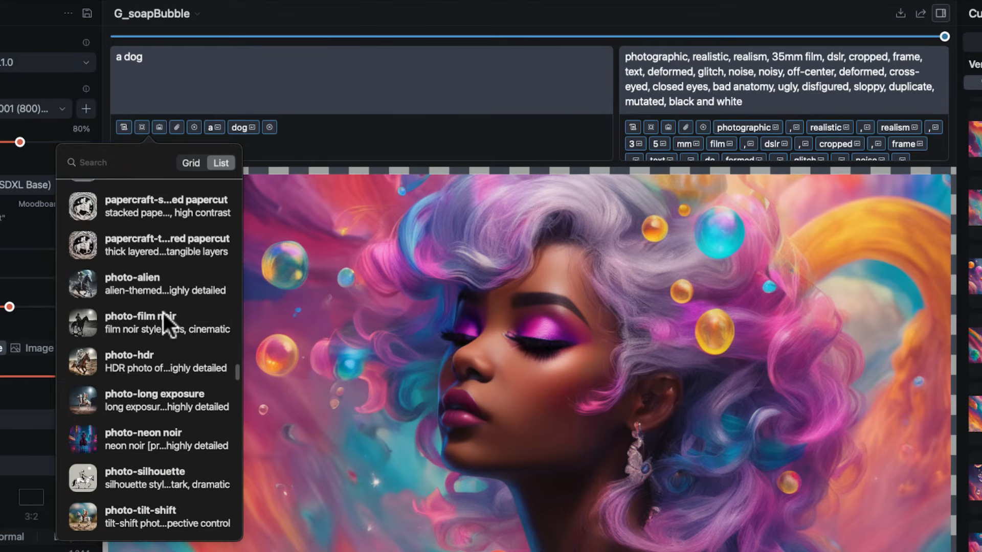
{"action": "scroll", "coordinate": [178, 297], "scroll_direction": "down", "scroll_amount": 8}
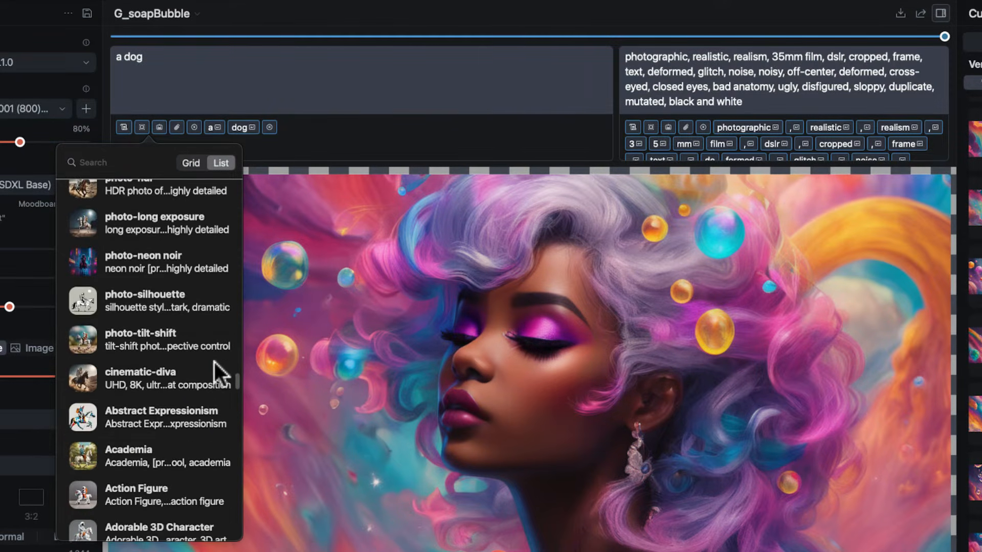
{"action": "scroll", "coordinate": [213, 381], "scroll_direction": "down", "scroll_amount": 5}
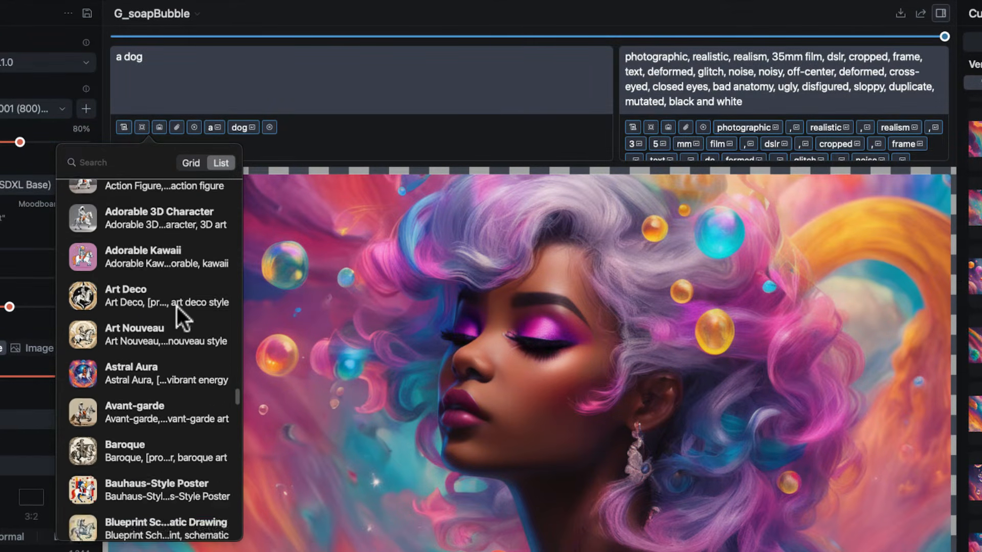
{"action": "scroll", "coordinate": [177, 306], "scroll_direction": "down", "scroll_amount": 3}
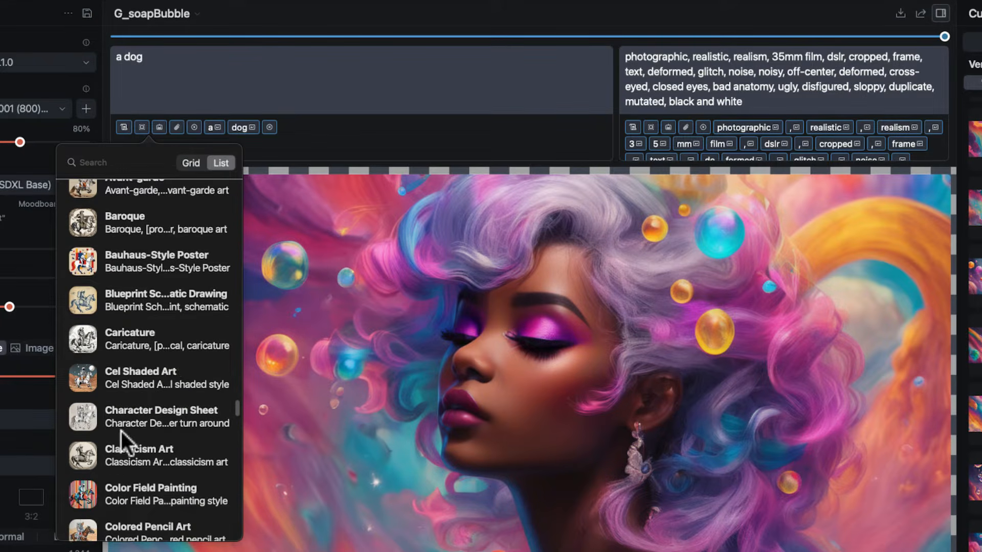
{"action": "scroll", "coordinate": [144, 311], "scroll_direction": "down", "scroll_amount": 15}
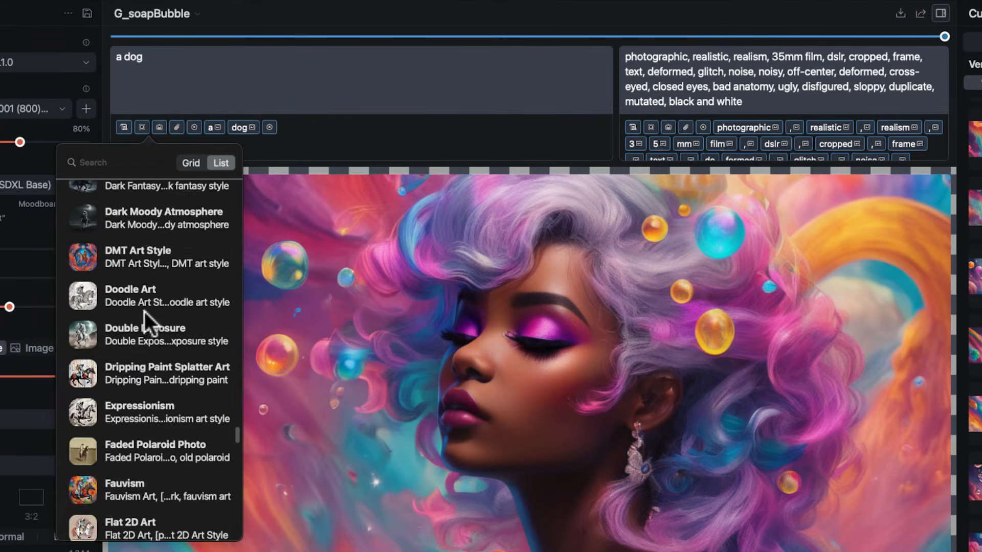
{"action": "scroll", "coordinate": [144, 311], "scroll_direction": "down", "scroll_amount": 5}
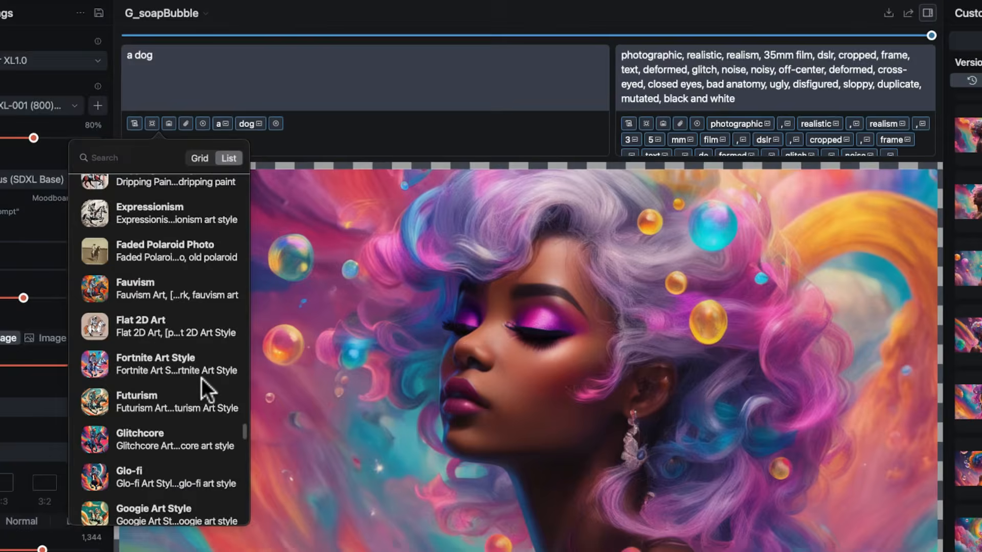
{"action": "scroll", "coordinate": [204, 373], "scroll_direction": "down", "scroll_amount": 8}
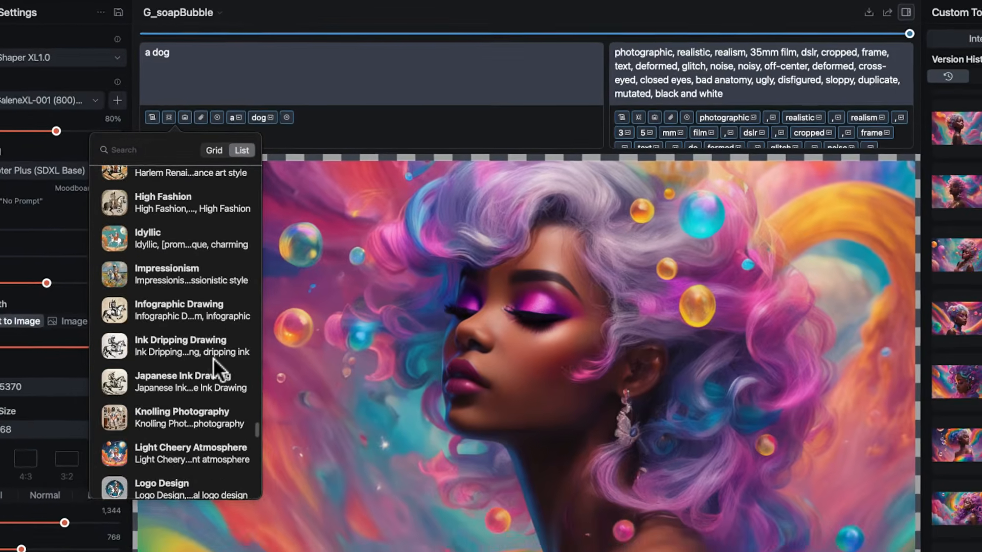
{"action": "scroll", "coordinate": [213, 358], "scroll_direction": "down", "scroll_amount": 20}
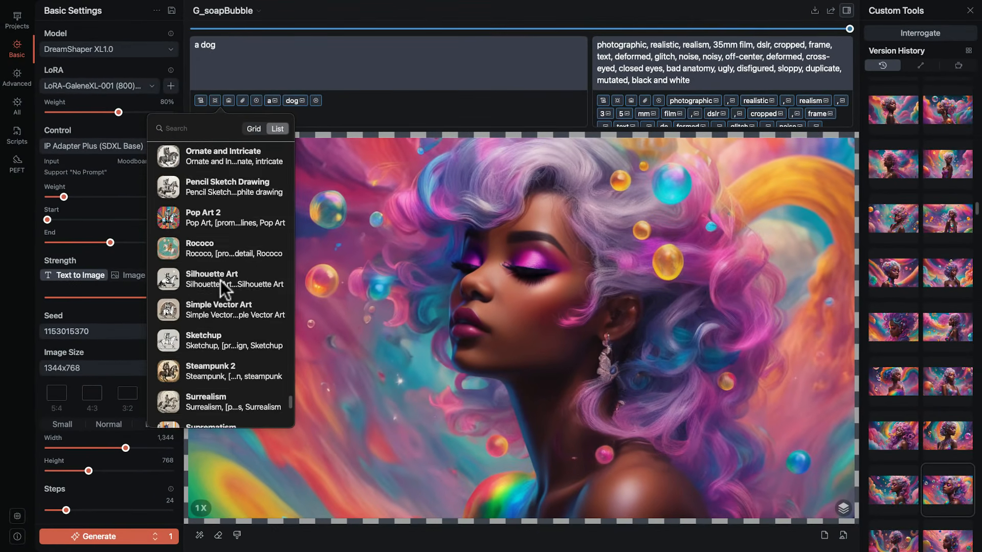
Look through the last style presets down to Whimsical and Playful, close the list, and check the available project commands.
{"action": "scroll", "coordinate": [220, 280], "scroll_direction": "down", "scroll_amount": 6}
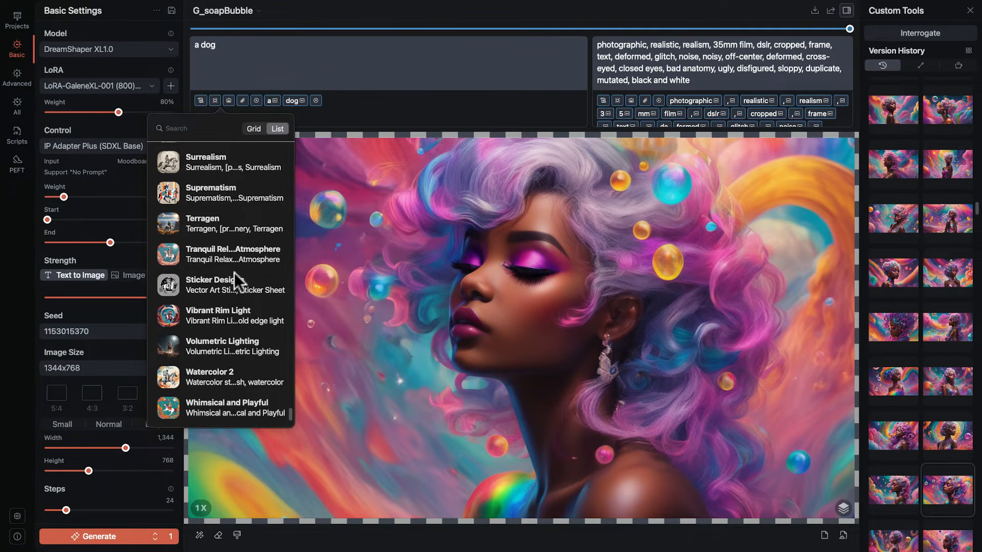
{"action": "left_click", "coordinate": [200, 100]}
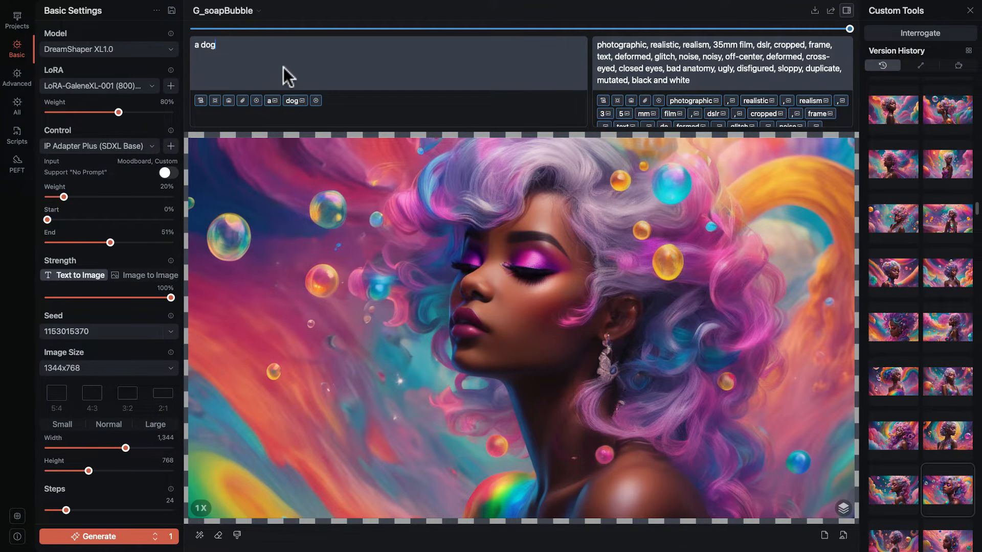
{"action": "mouse_move", "coordinate": [473, 3]}
{"action": "left_click", "coordinate": [225, 9]}
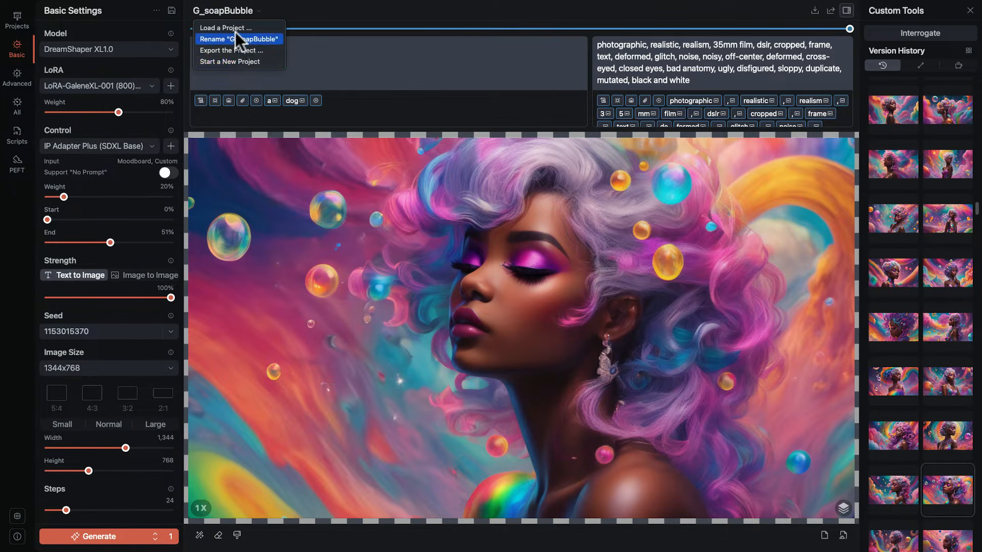
{"action": "left_click", "coordinate": [333, 17]}
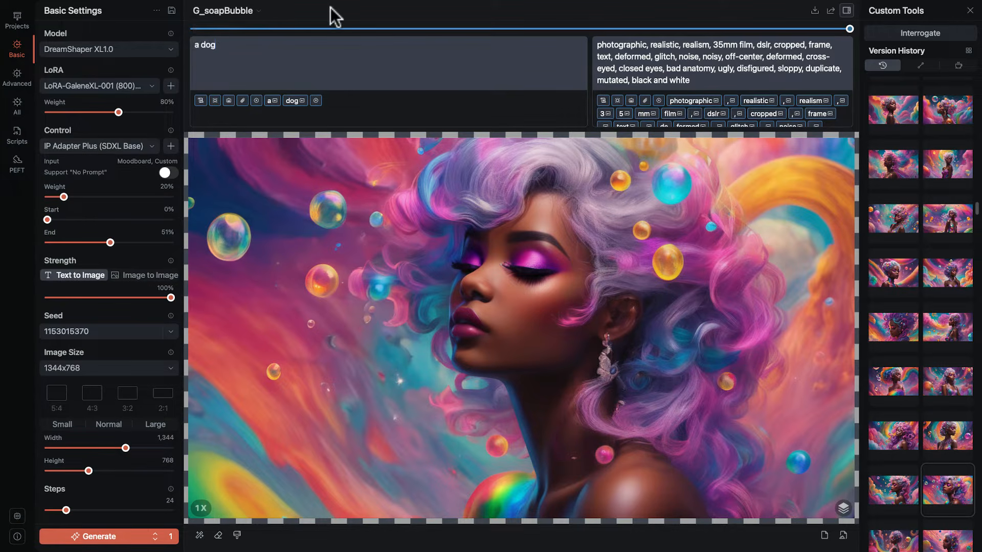
Check the file-saving dialog without saving the image, and review the export options, including those for the visible region.
{"action": "left_click", "coordinate": [814, 9]}
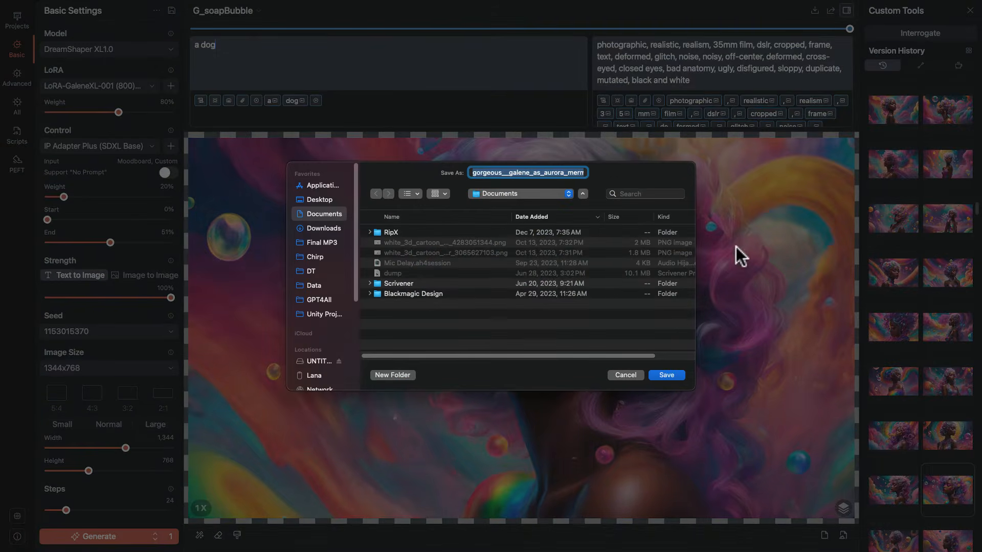
{"action": "left_click", "coordinate": [630, 373]}
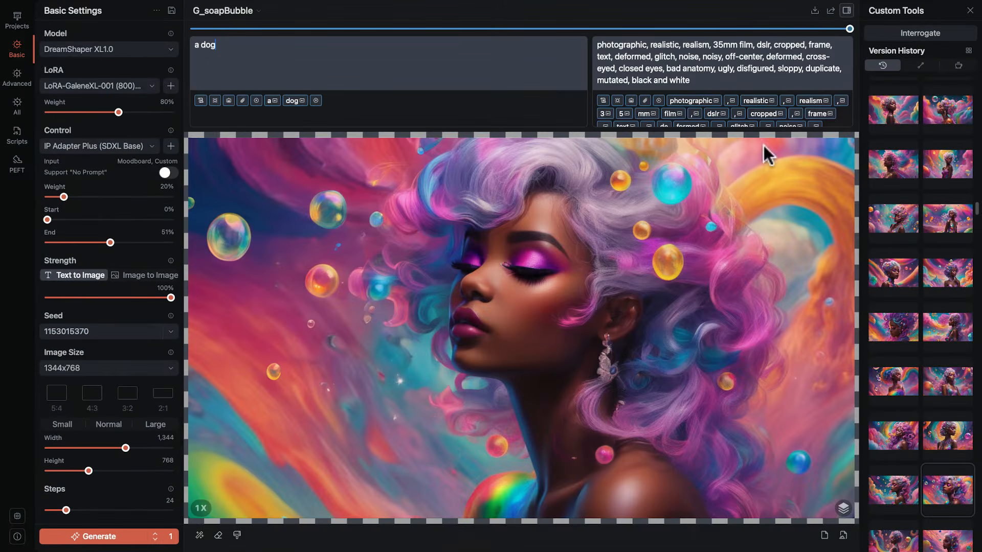
{"action": "right_click", "coordinate": [813, 8]}
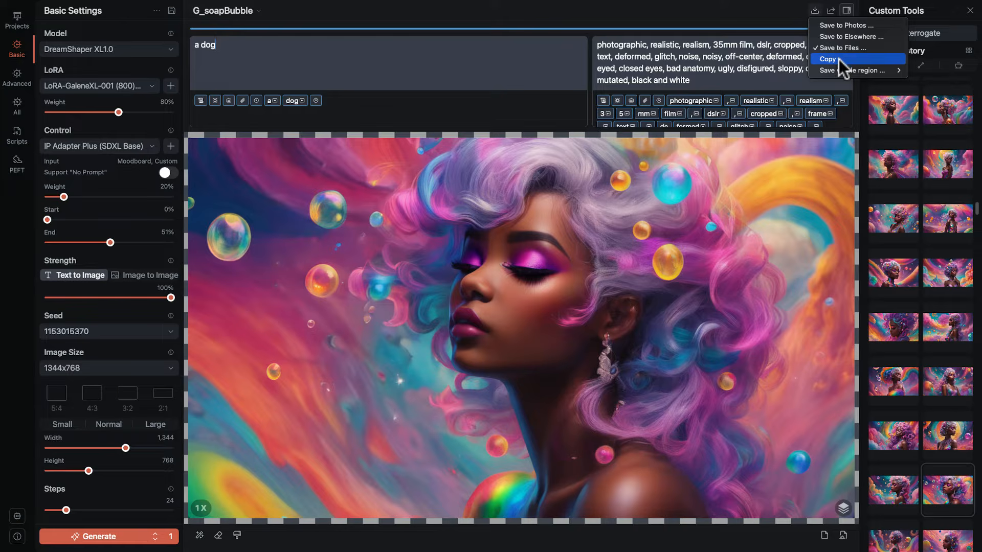
{"action": "mouse_move", "coordinate": [842, 69]}
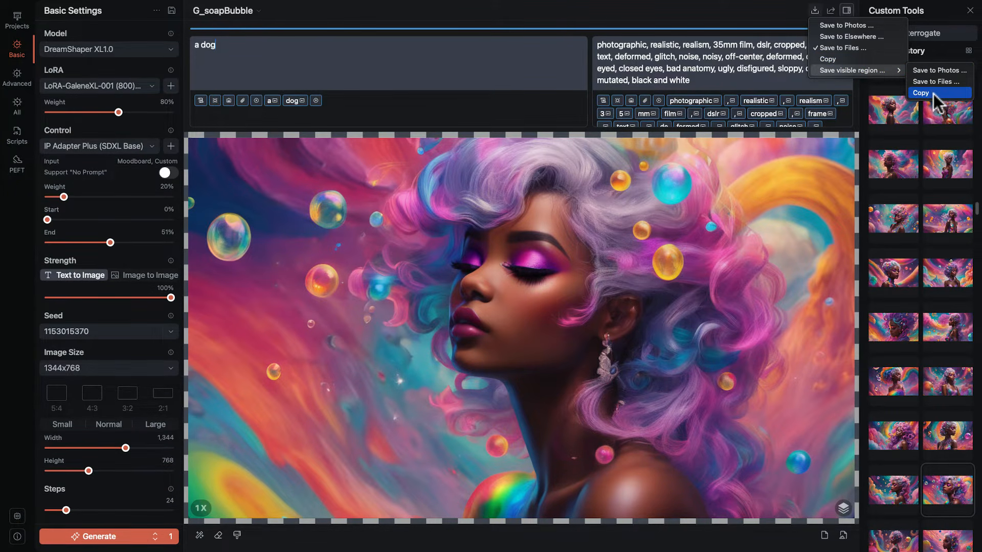
{"action": "left_click", "coordinate": [844, 12]}
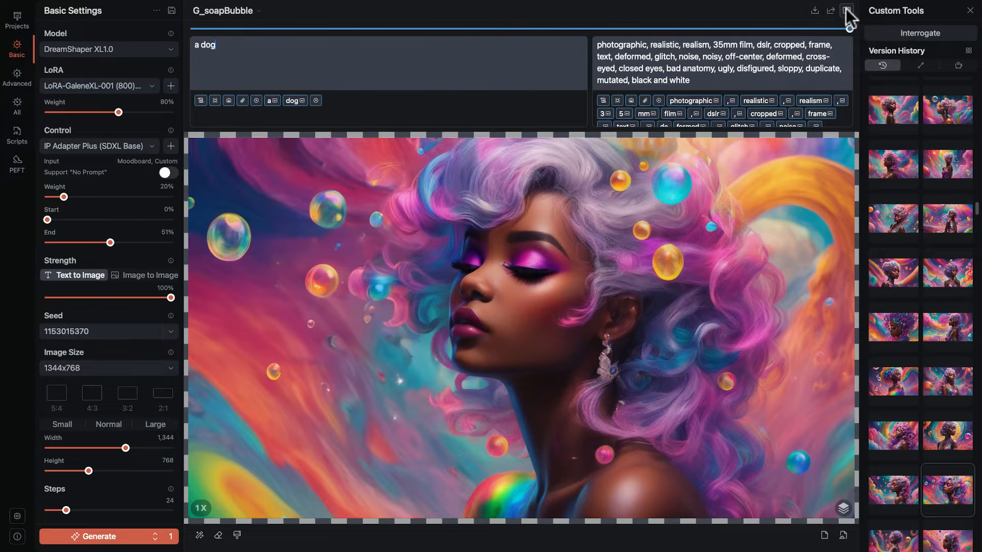
Hide the Custom Tools panel, try out canvas zooming and the zoom presets, and return the canvas to 1X.
{"action": "left_click", "coordinate": [846, 9]}
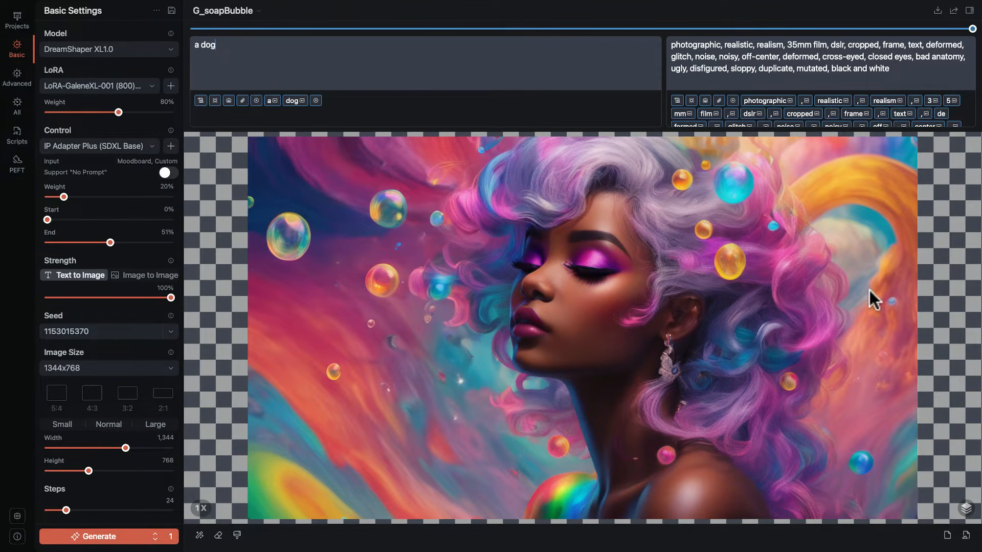
{"action": "mouse_move", "coordinate": [869, 290]}
{"action": "left_mouse_down"}
{"action": "mouse_move", "coordinate": [869, 320]}
{"action": "mouse_move", "coordinate": [889, 302]}
{"action": "mouse_move", "coordinate": [864, 259]}
{"action": "mouse_move", "coordinate": [819, 262]}
{"action": "mouse_move", "coordinate": [786, 293]}
{"action": "mouse_move", "coordinate": [785, 282]}
{"action": "mouse_move", "coordinate": [833, 269]}
{"action": "mouse_move", "coordinate": [874, 273]}
{"action": "left_mouse_up"}
{"action": "scroll", "coordinate": [864, 293], "scroll_direction": "up", "scroll_amount": 5}
{"action": "scroll", "coordinate": [864, 293], "scroll_direction": "down", "scroll_amount": 8}
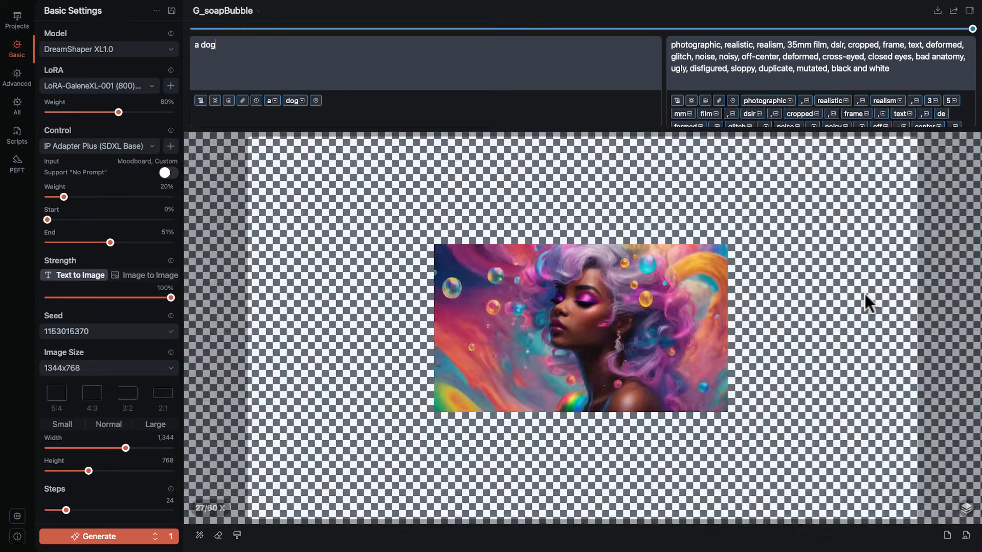
{"action": "scroll", "coordinate": [864, 293], "scroll_direction": "up", "scroll_amount": 7}
{"action": "scroll", "coordinate": [864, 293], "scroll_direction": "down", "scroll_amount": 1}
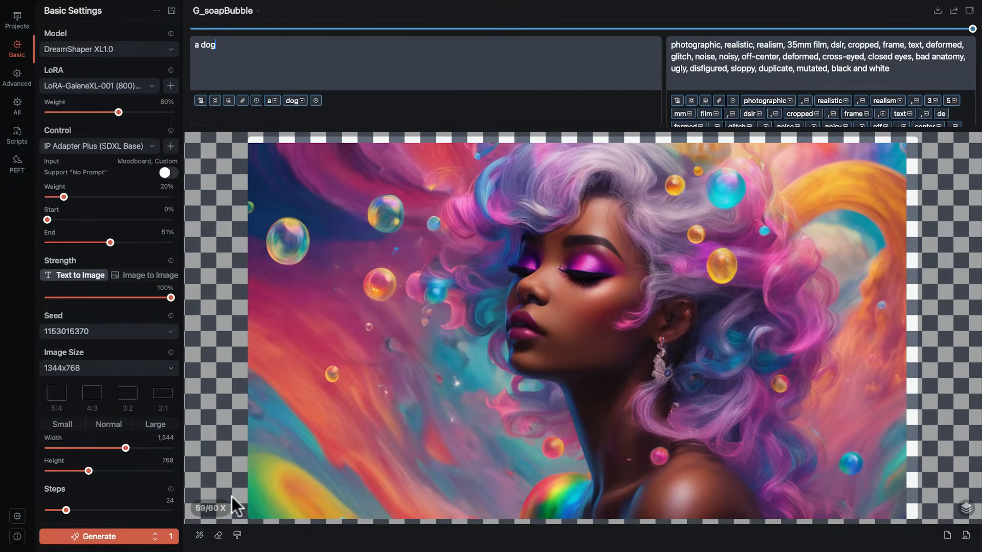
{"action": "left_click", "coordinate": [213, 508]}
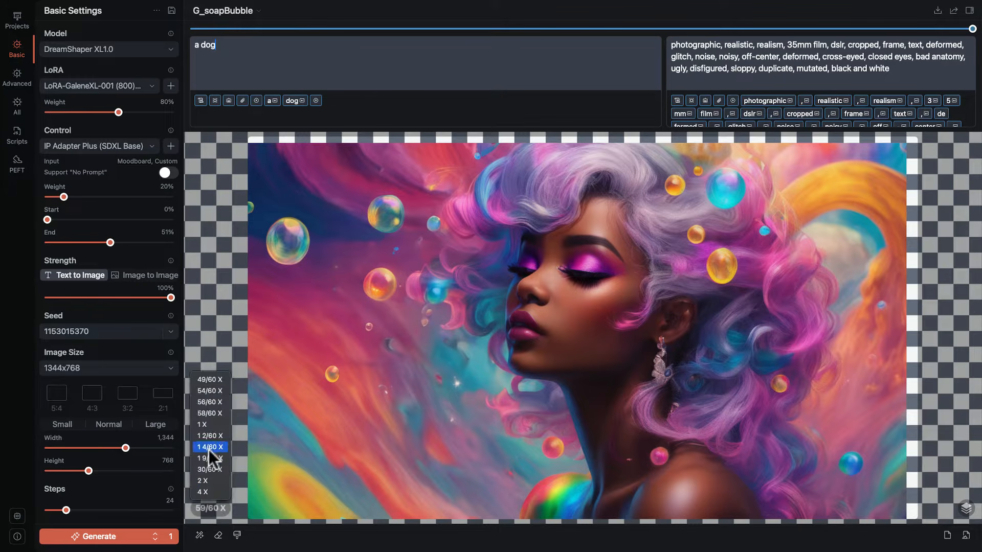
{"action": "scroll", "coordinate": [206, 423], "scroll_direction": "up", "scroll_amount": 1}
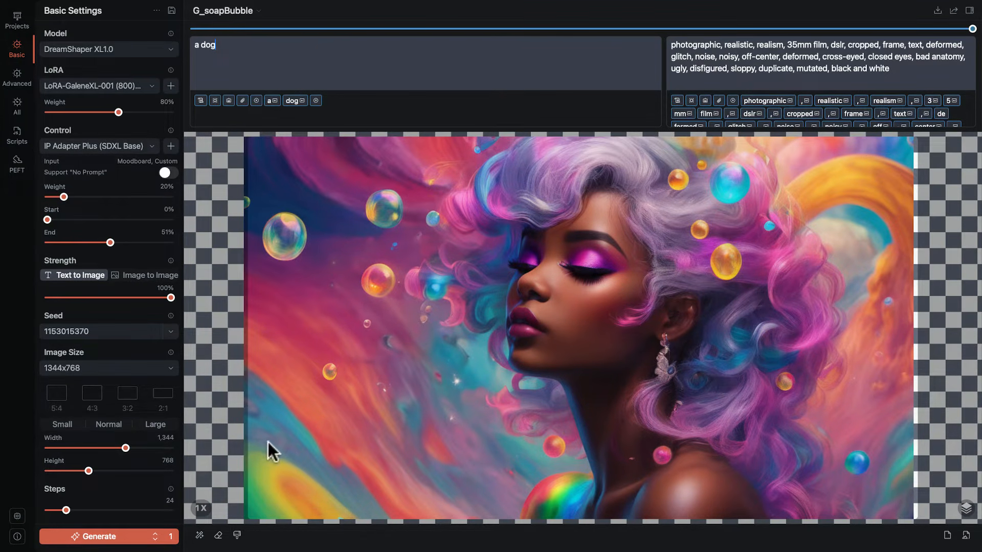
{"action": "mouse_move", "coordinate": [268, 442]}
{"action": "left_mouse_down"}
{"action": "mouse_move", "coordinate": [286, 434]}
{"action": "mouse_move", "coordinate": [276, 439]}
{"action": "left_mouse_up"}
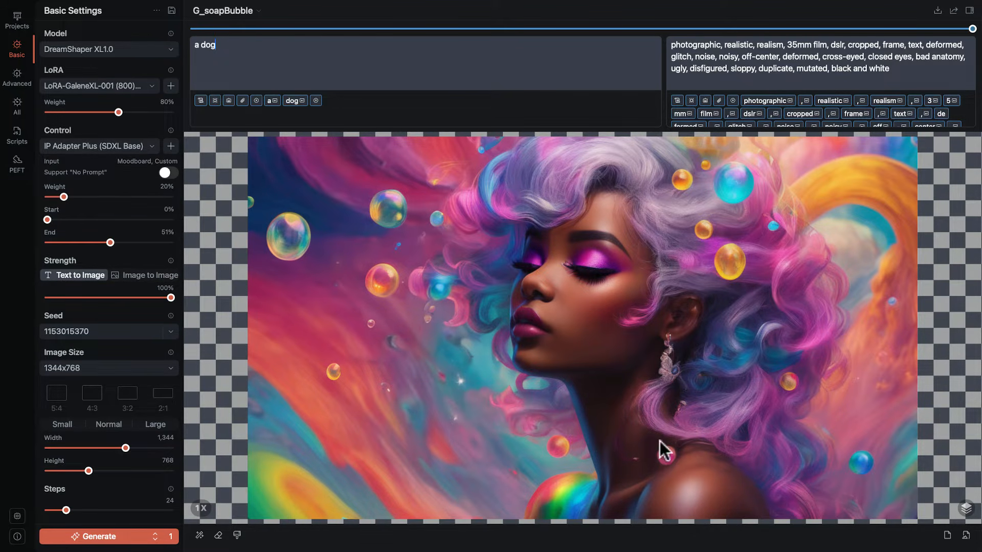
Clear the canvas and load the _by_kozo_yokai_1 PNG from the DT folder together with the configurations in its metadata.
{"action": "left_click", "coordinate": [947, 536]}
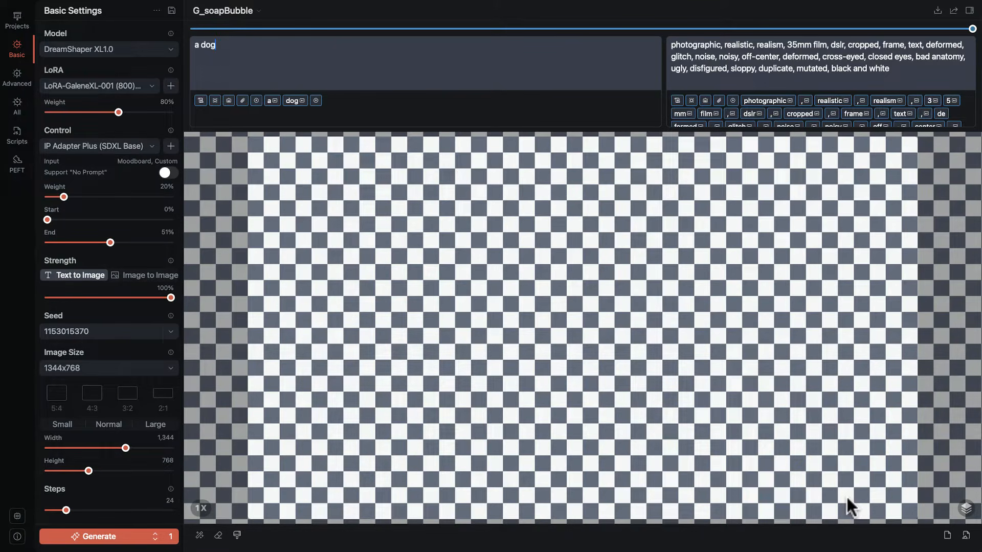
{"action": "left_click", "coordinate": [966, 534]}
{"action": "mouse_move", "coordinate": [954, 519]}
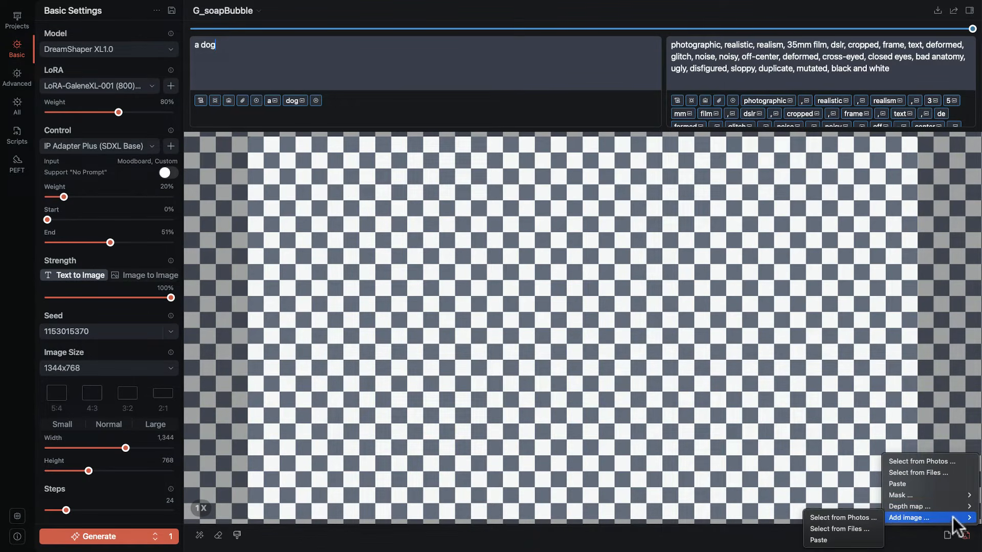
{"action": "left_click", "coordinate": [934, 473]}
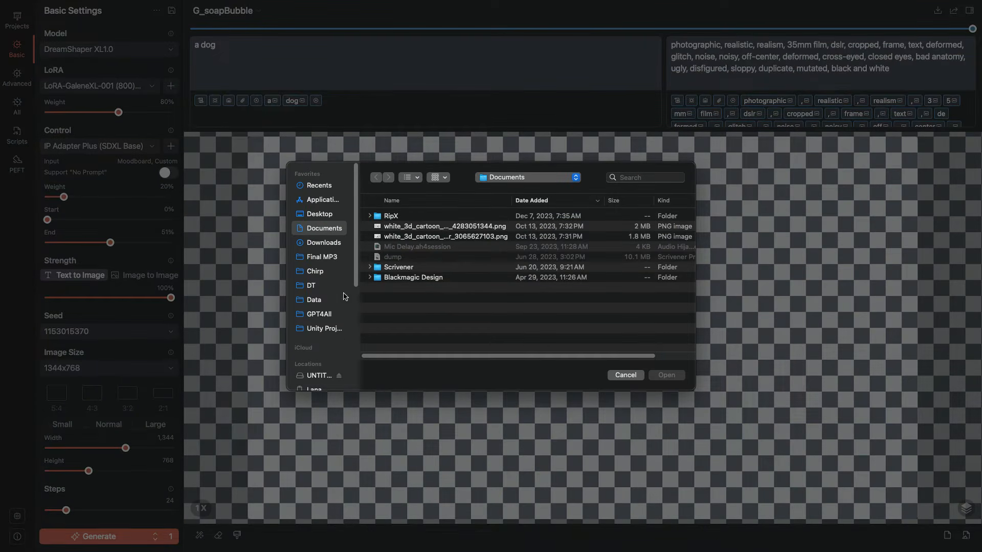
{"action": "left_click", "coordinate": [314, 284]}
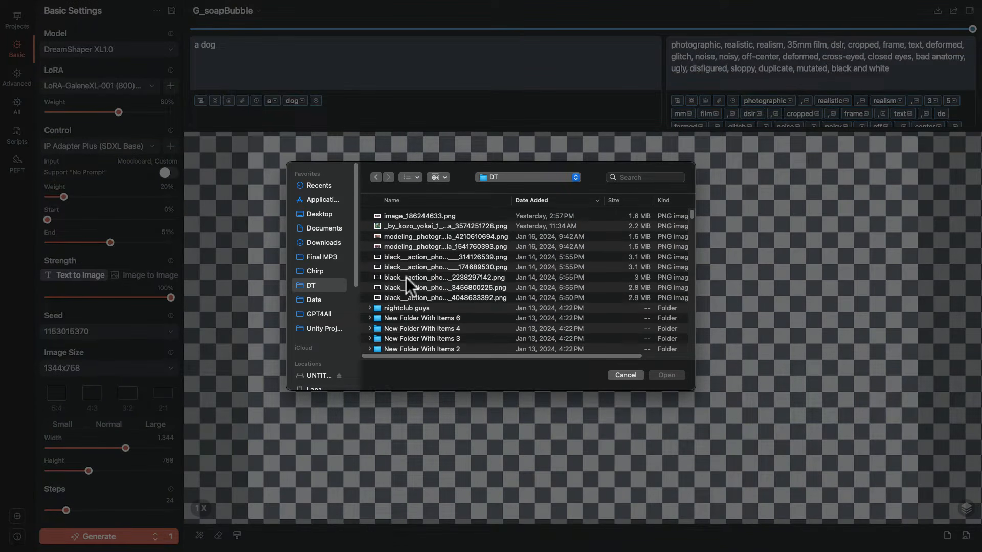
{"action": "left_click", "coordinate": [406, 226]}
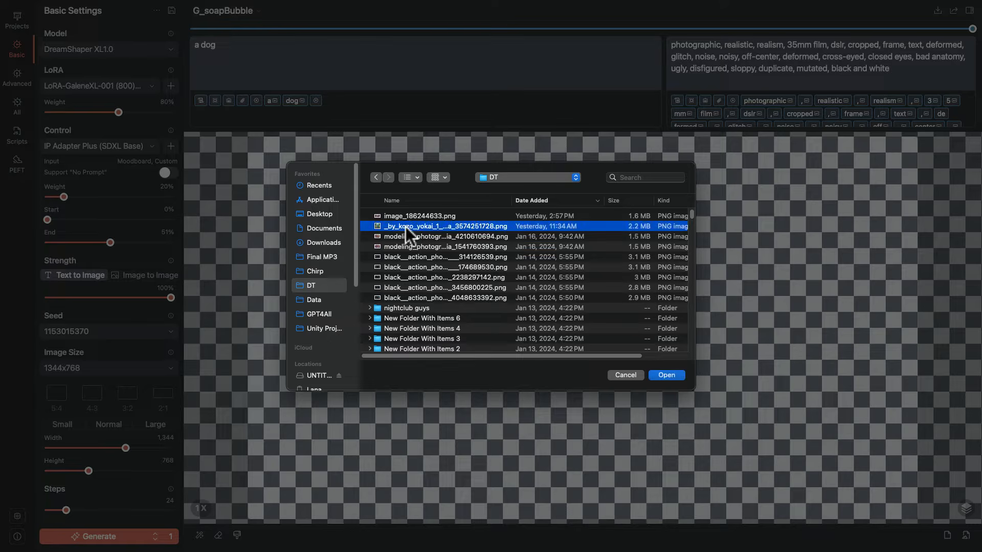
{"action": "left_click", "coordinate": [669, 375]}
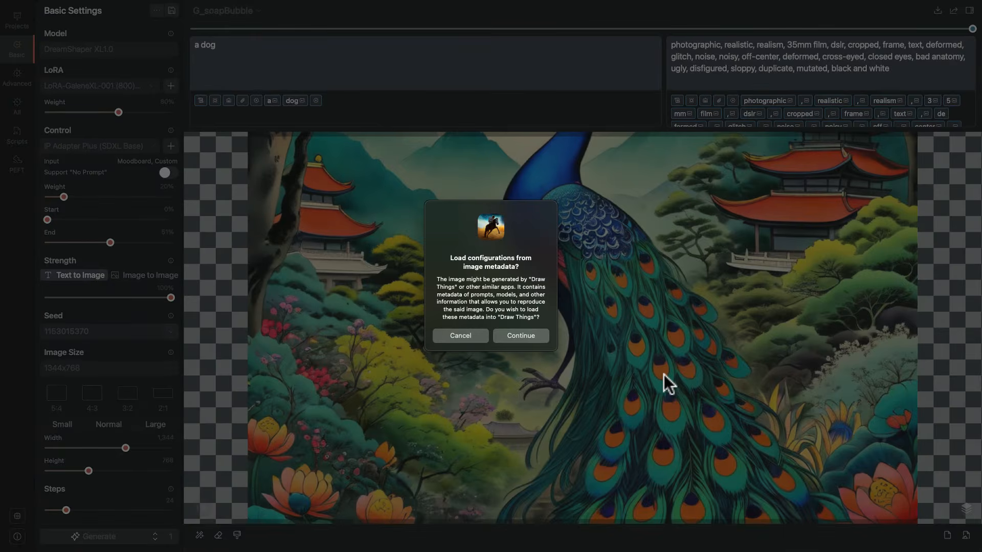
{"action": "left_click", "coordinate": [521, 335]}
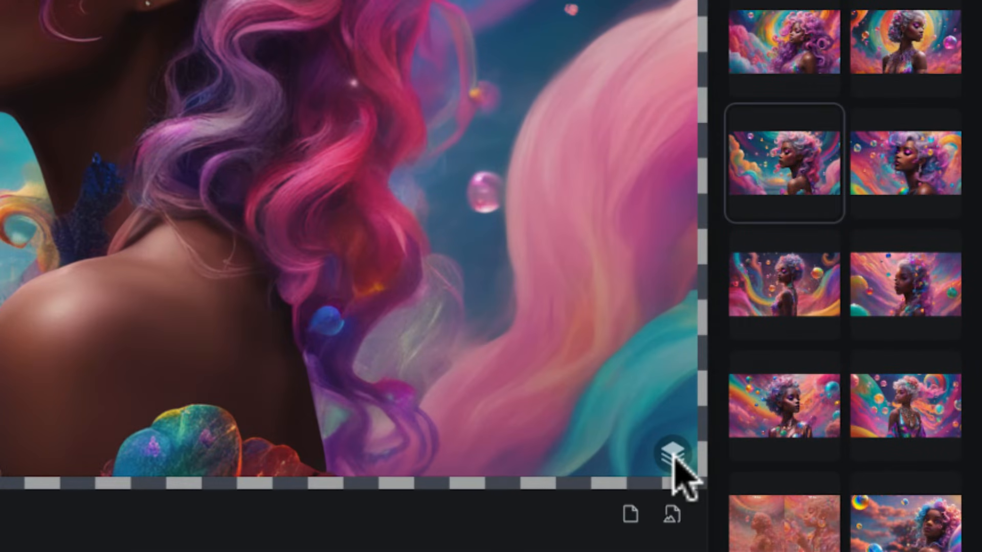
Review the available canvas layers and switch the canvas to the Moodboard layer.
{"action": "left_click", "coordinate": [672, 455]}
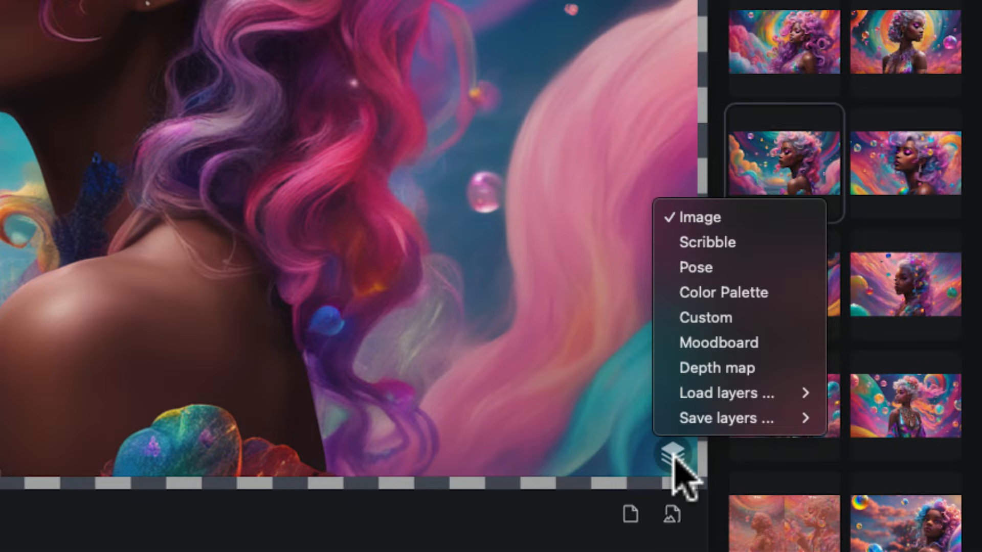
{"action": "left_click", "coordinate": [673, 455]}
{"action": "left_click", "coordinate": [676, 454]}
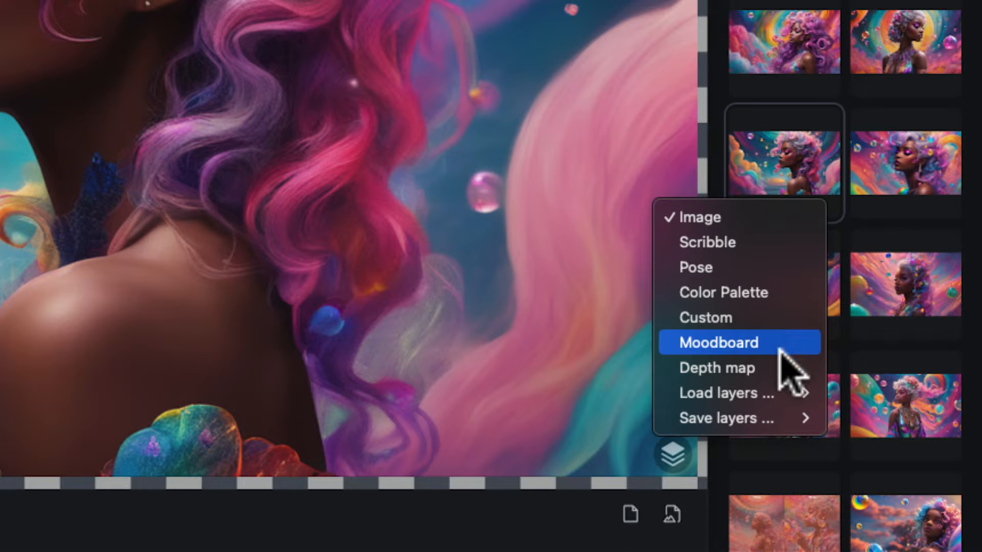
{"action": "mouse_move", "coordinate": [773, 392]}
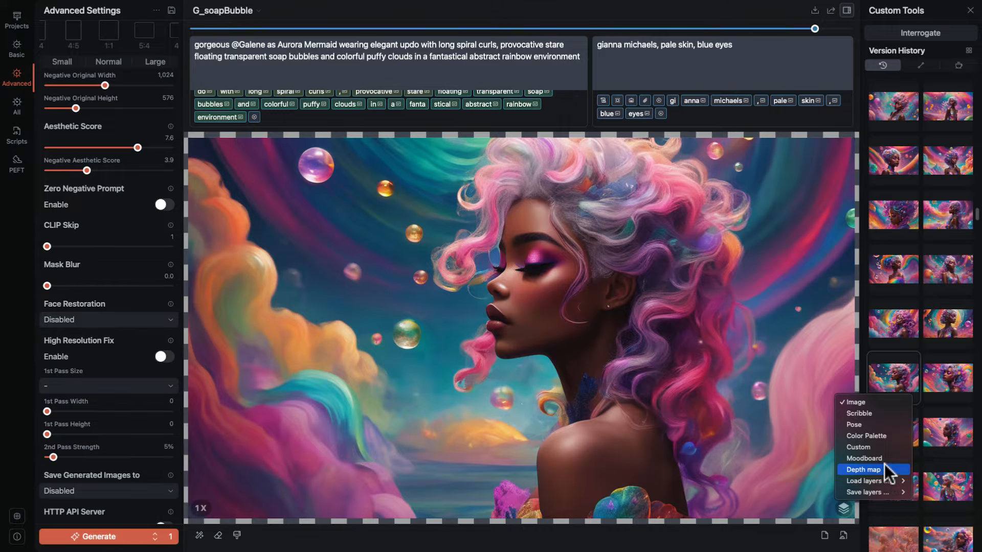
{"action": "left_click", "coordinate": [881, 458]}
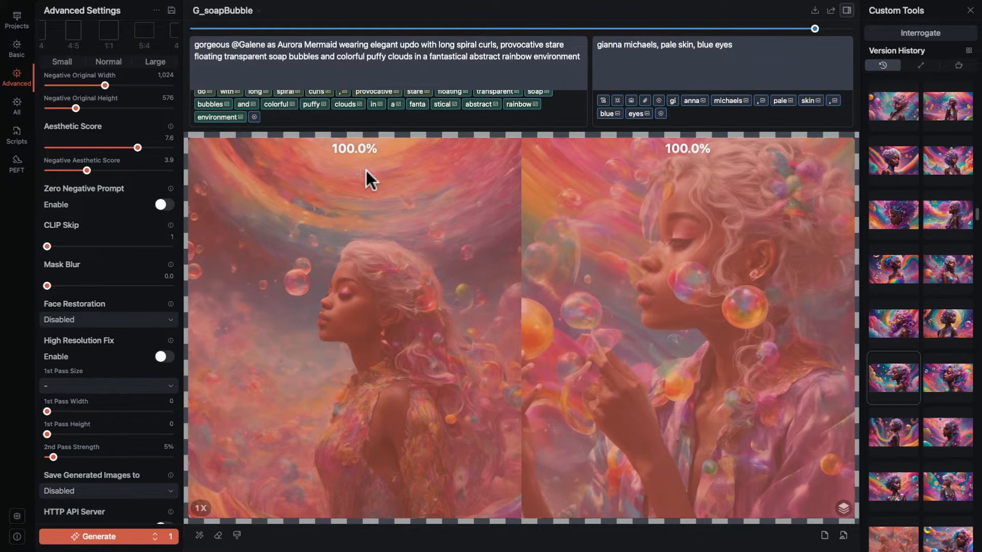
Check the options for loading, pasting and deleting moodboard images, and look over the moodboard pictures and their percentages.
{"action": "left_click", "coordinate": [843, 505]}
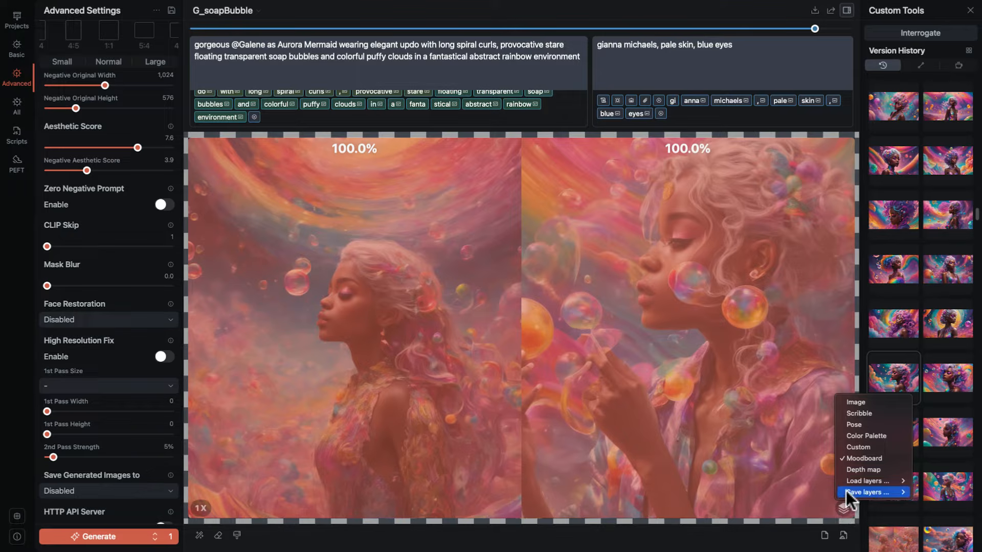
{"action": "mouse_move", "coordinate": [848, 480]}
{"action": "mouse_move", "coordinate": [809, 543]}
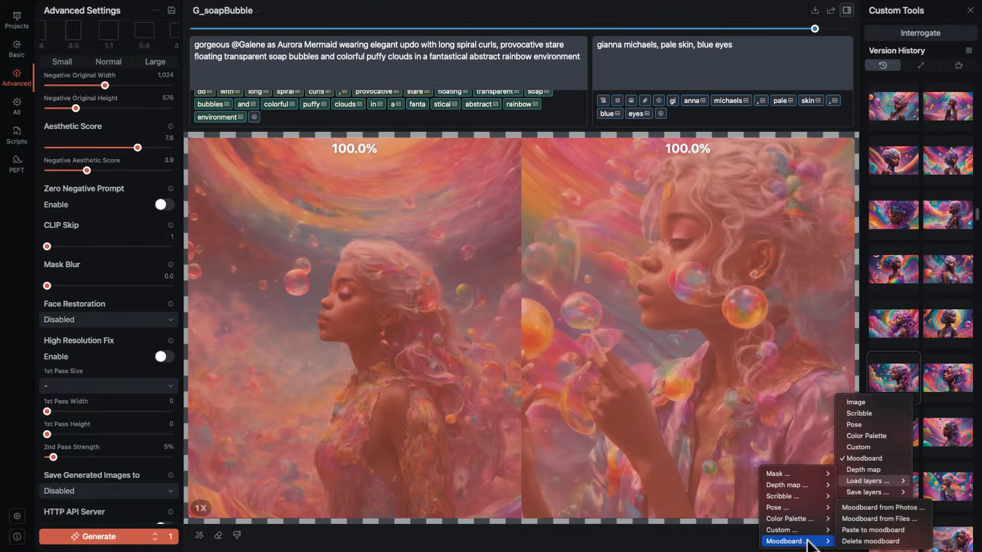
{"action": "left_click", "coordinate": [658, 373]}
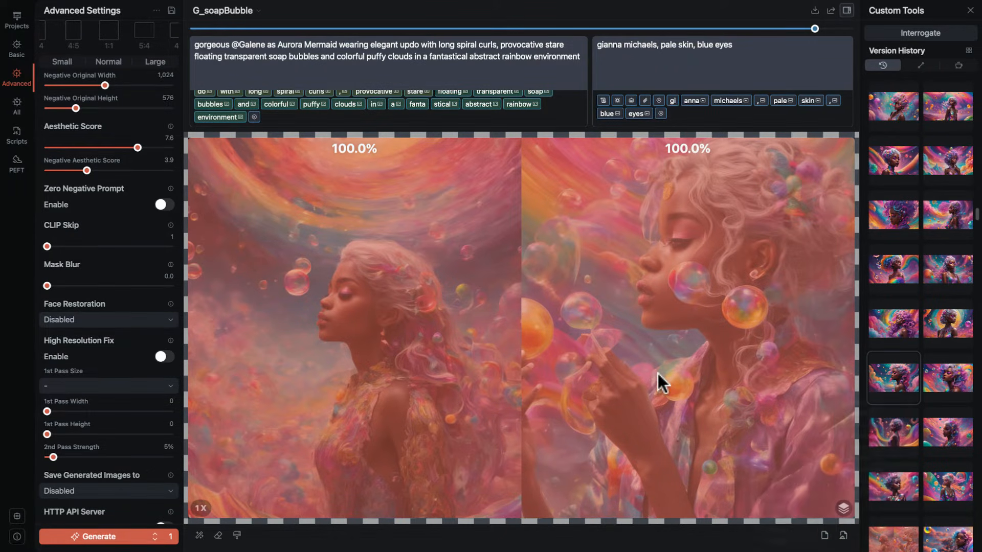
{"action": "left_click_drag", "start_coordinate": [630, 156], "coordinate": [613, 129]}
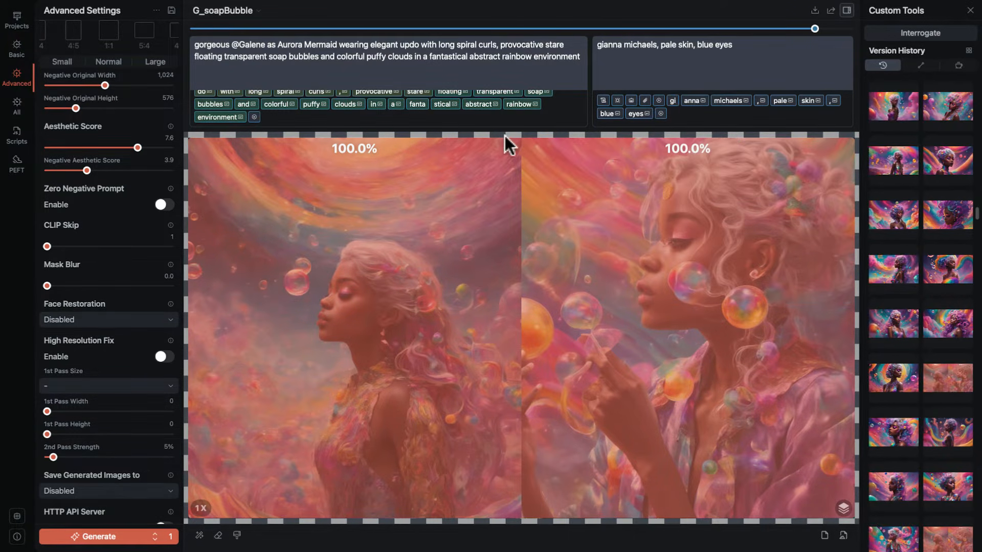
{"action": "left_click_drag", "start_coordinate": [453, 144], "coordinate": [450, 118]}
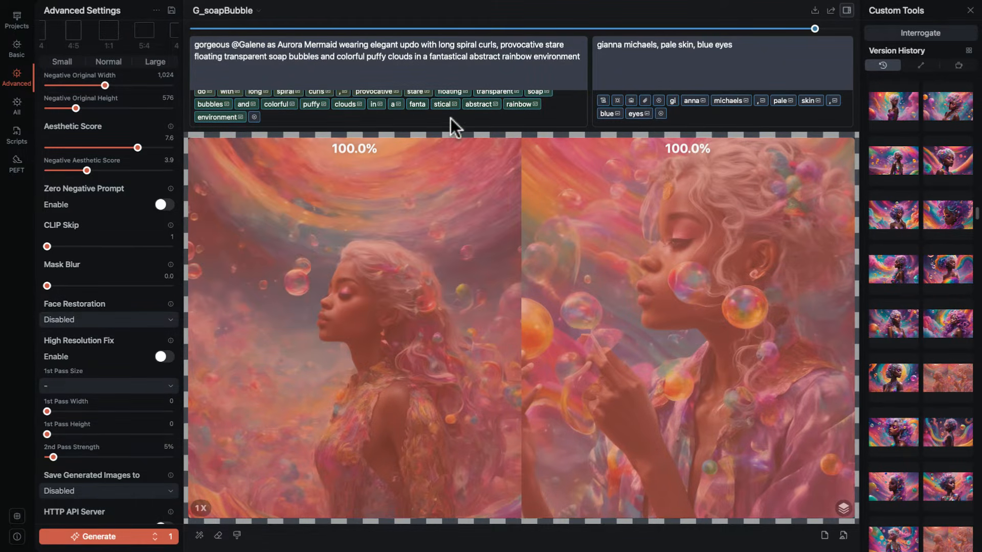
Switch the canvas back to the Image layer, show the lilac-haired portrait from the version history, and browse other versions.
{"action": "left_click", "coordinate": [843, 507]}
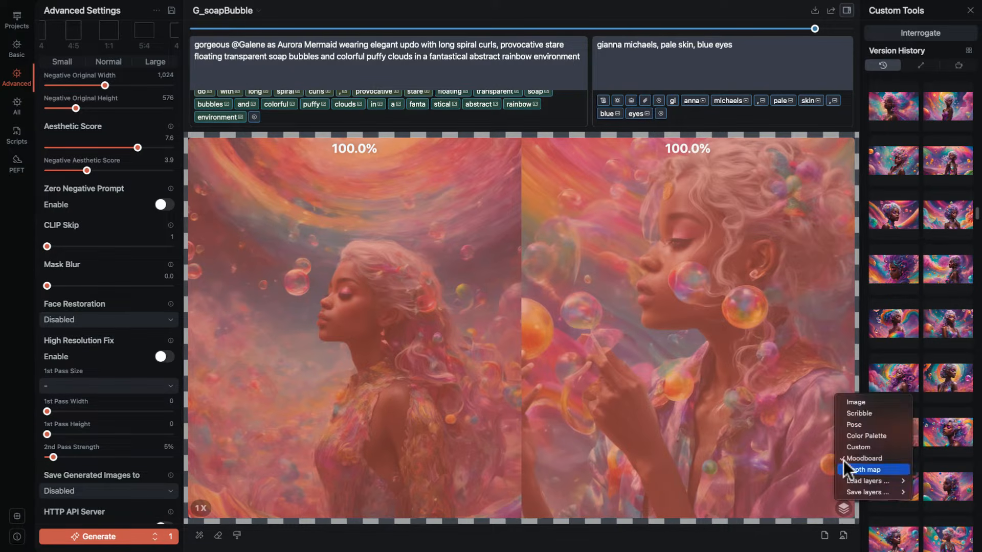
{"action": "left_click", "coordinate": [851, 399]}
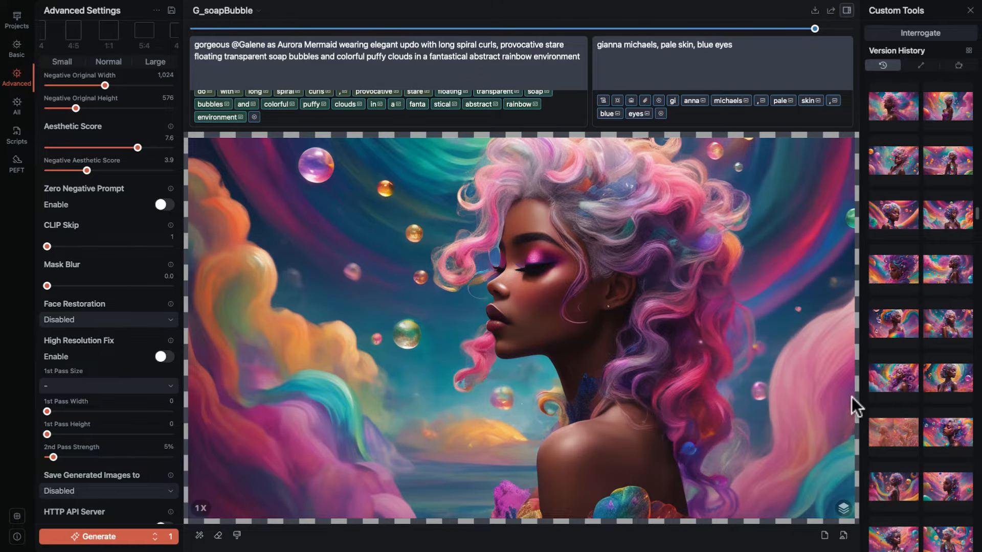
{"action": "left_click", "coordinate": [951, 434]}
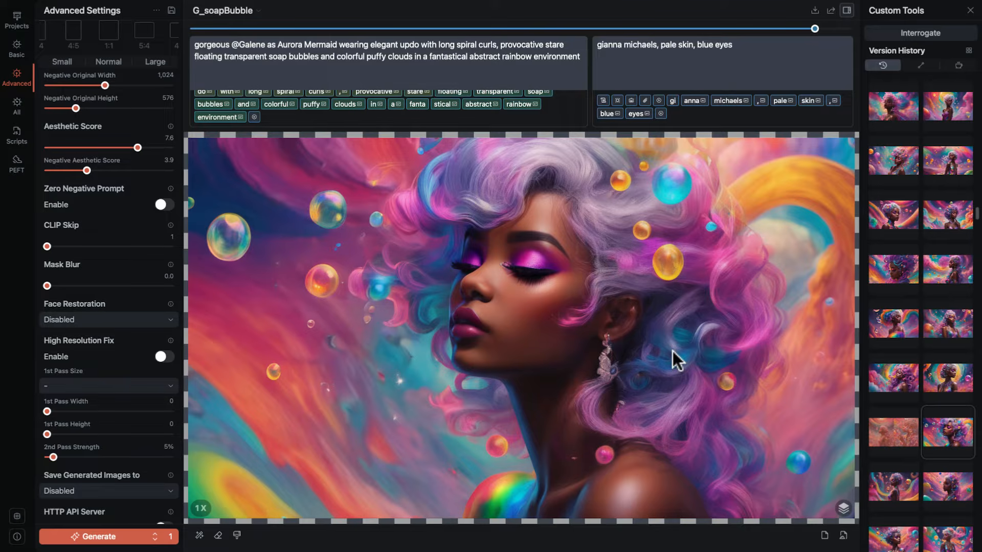
{"action": "scroll", "coordinate": [955, 340], "scroll_direction": "up", "scroll_amount": 5}
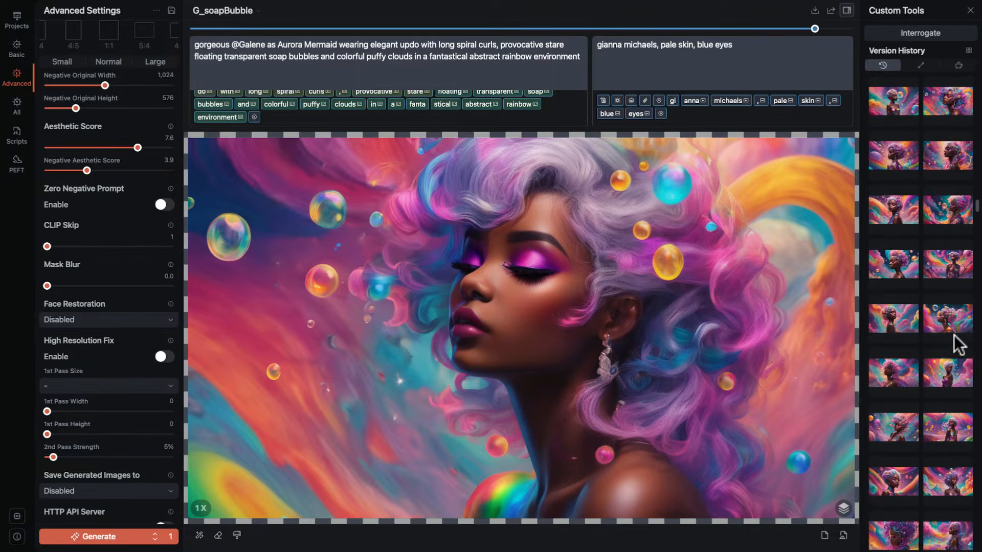
Browse the soap-bubble portraits in the version history, preview two of them, and show the close-up with an erased strip beside the shoulder.
{"action": "scroll", "coordinate": [956, 342], "scroll_direction": "up", "scroll_amount": 3}
{"action": "scroll", "coordinate": [956, 342], "scroll_direction": "up", "scroll_amount": 5}
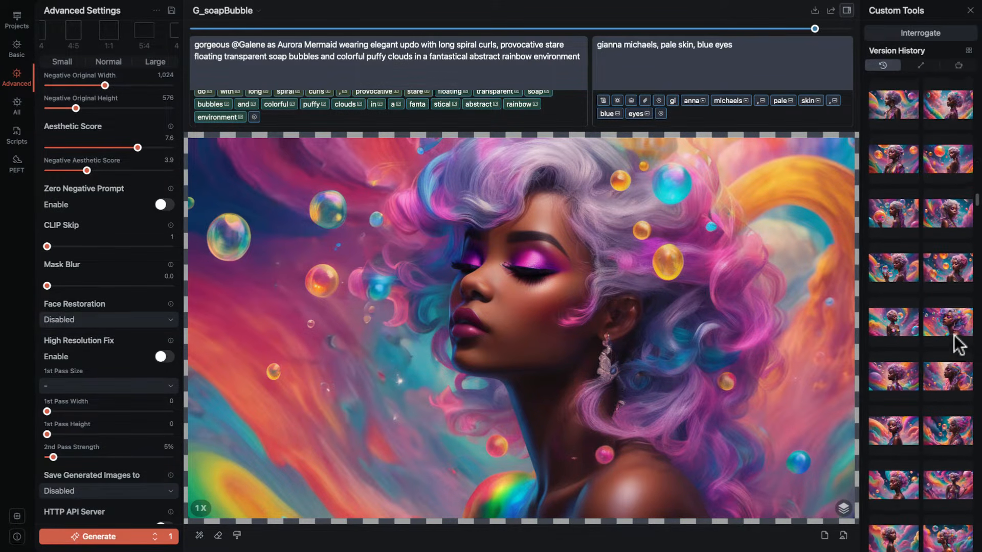
{"action": "scroll", "coordinate": [956, 344], "scroll_direction": "up", "scroll_amount": 5}
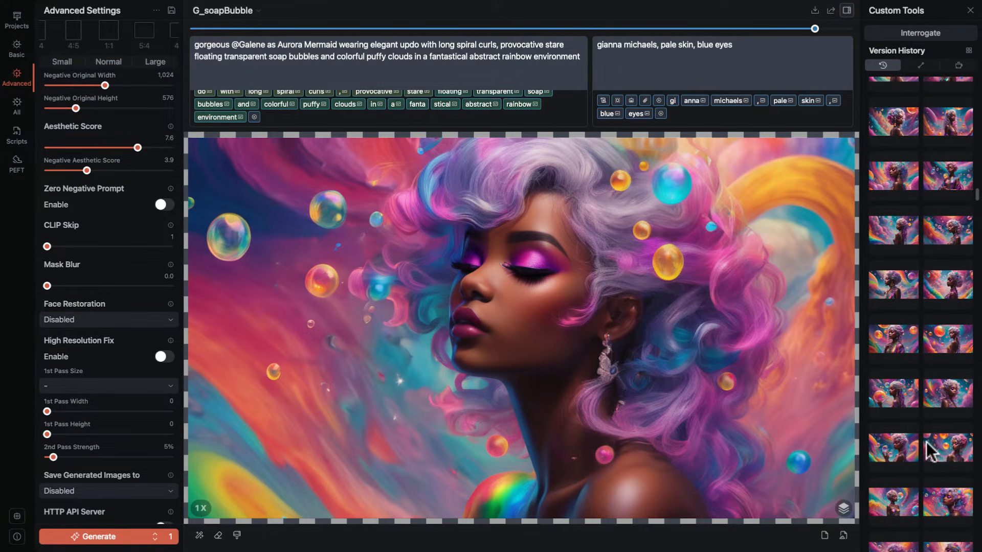
{"action": "left_click", "coordinate": [899, 396]}
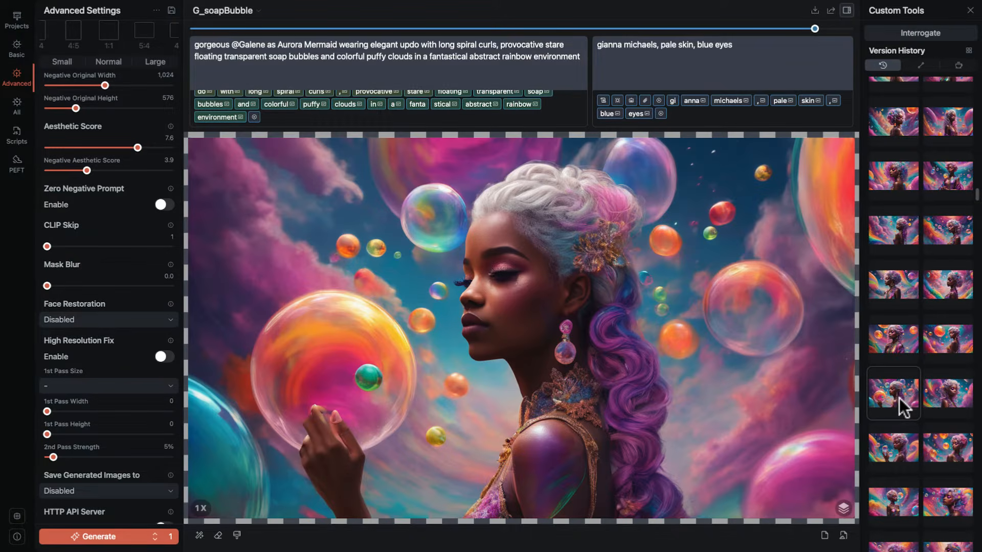
{"action": "left_click", "coordinate": [898, 447]}
{"action": "scroll", "coordinate": [917, 354], "scroll_direction": "up", "scroll_amount": 1}
{"action": "scroll", "coordinate": [917, 354], "scroll_direction": "up", "scroll_amount": 5}
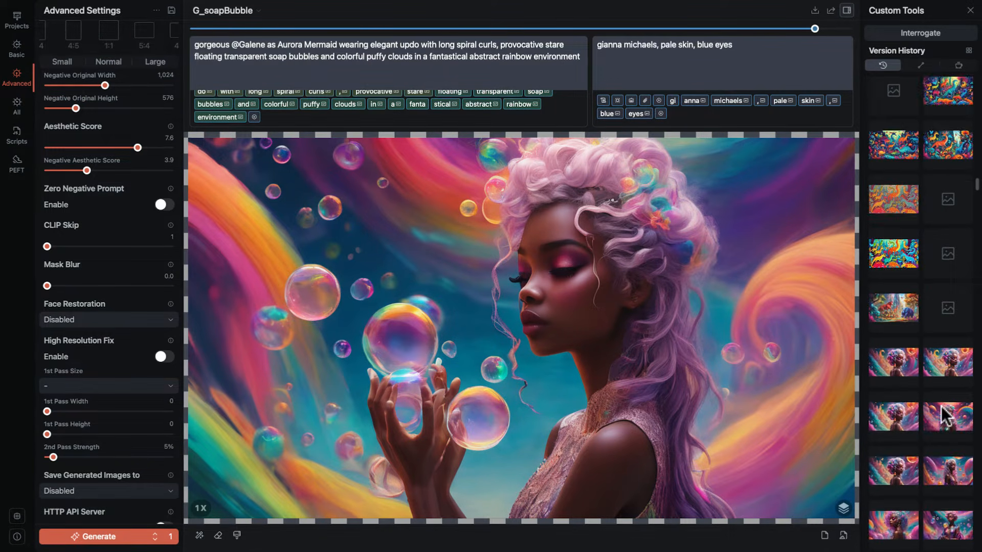
{"action": "scroll", "coordinate": [939, 405], "scroll_direction": "up", "scroll_amount": 5}
{"action": "scroll", "coordinate": [971, 398], "scroll_direction": "up", "scroll_amount": 5}
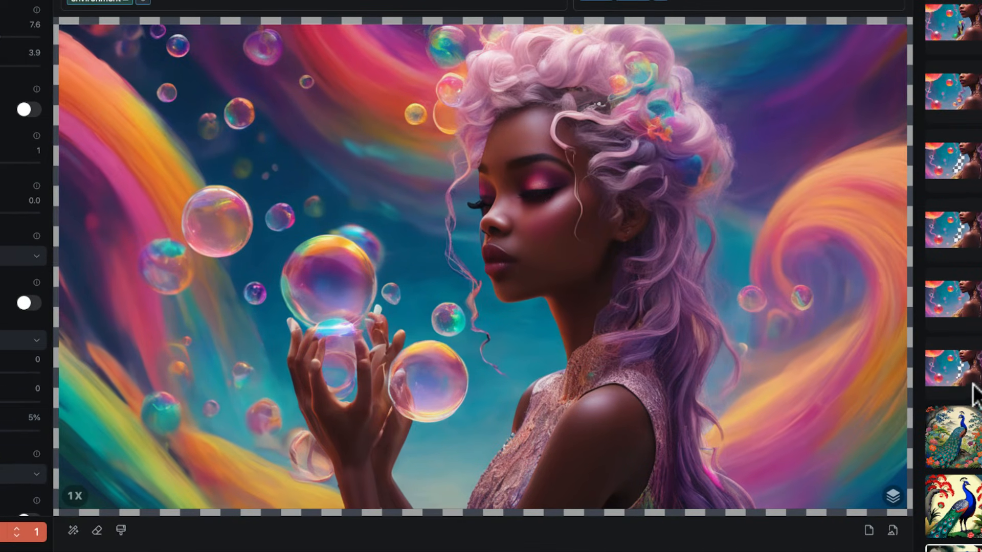
{"action": "left_click", "coordinate": [952, 375]}
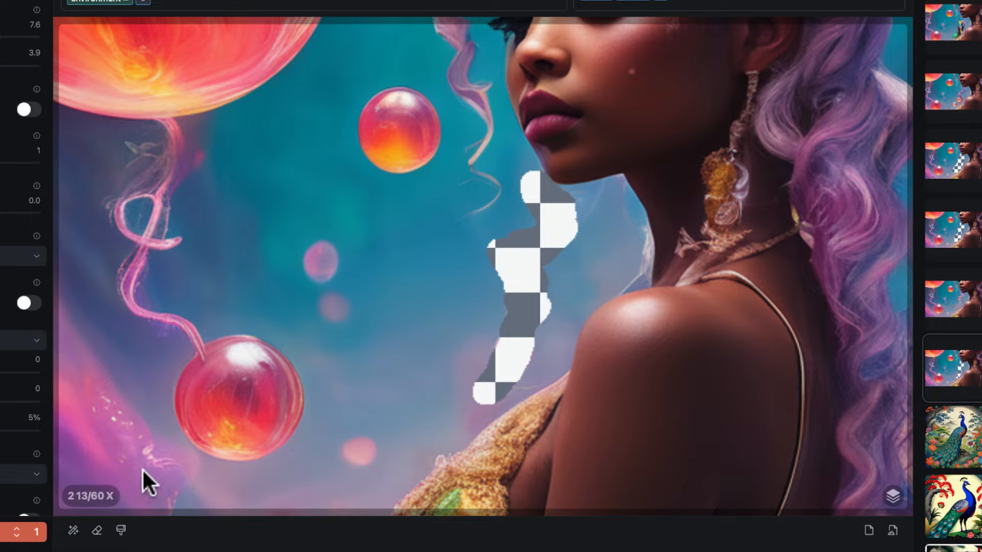
Try restricting the eraser and paintbrush to selected areas by picking the blue background and the woman's shoulder, and turn the restriction off.
{"action": "left_click", "coordinate": [72, 531]}
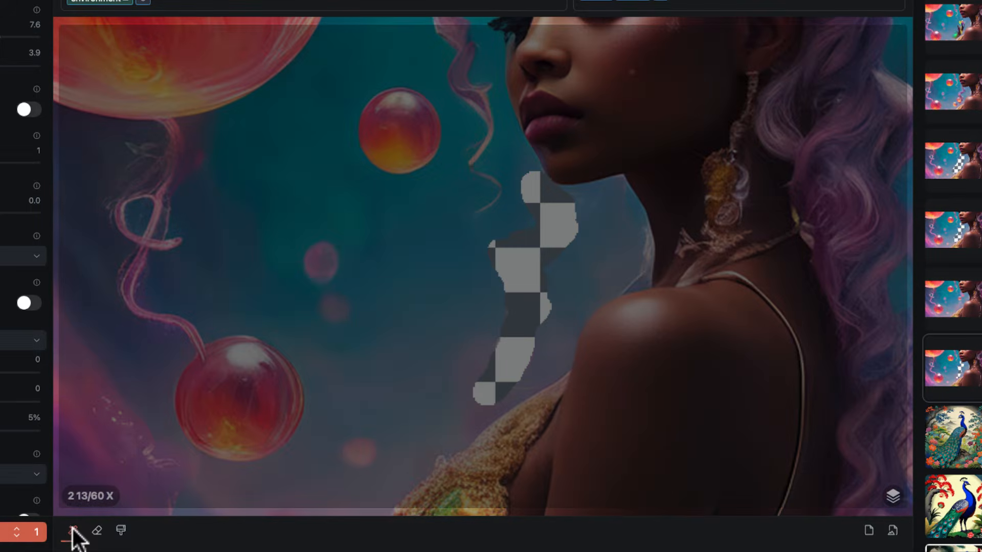
{"action": "left_click", "coordinate": [246, 386]}
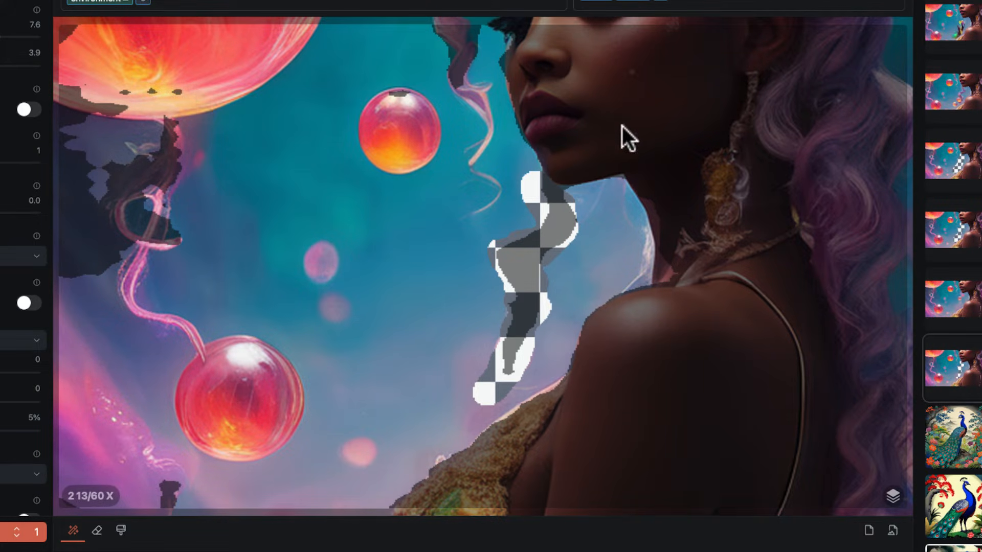
{"action": "left_click", "coordinate": [768, 343]}
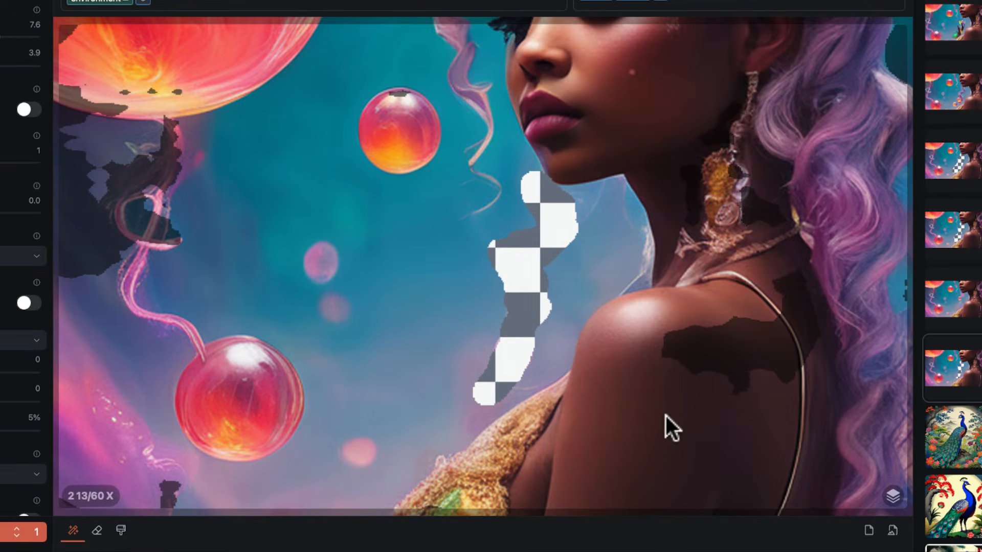
{"action": "left_click", "coordinate": [716, 335]}
{"action": "left_click", "coordinate": [619, 378]}
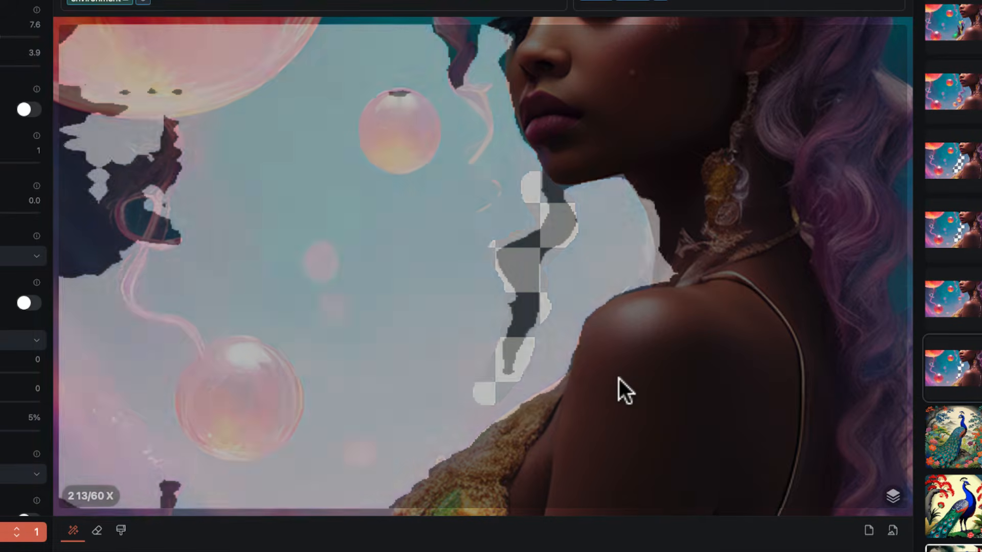
{"action": "left_click", "coordinate": [76, 530]}
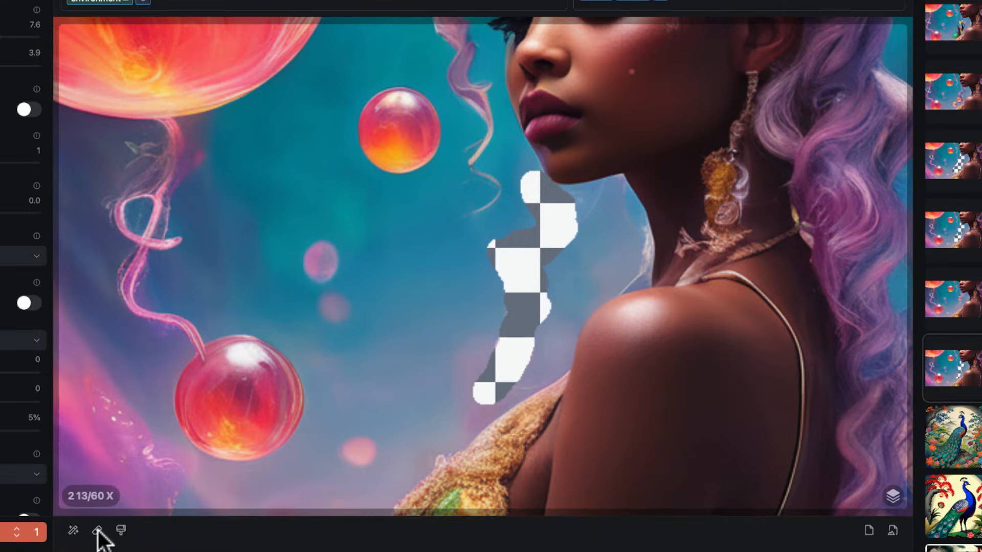
Set Mask Blur to 12.9 and erase a bit more background freehand from the transparent strip toward the neck.
{"action": "left_click", "coordinate": [97, 531]}
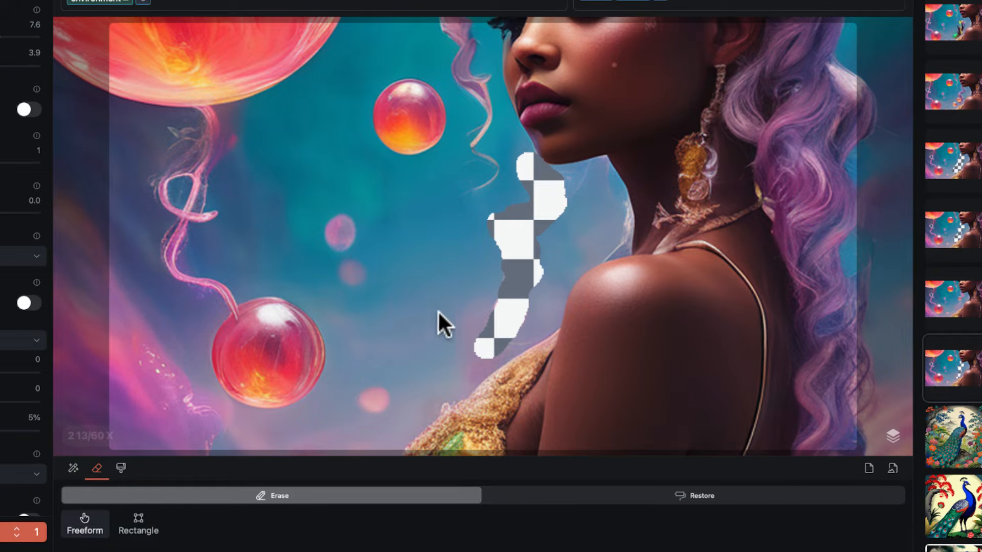
{"action": "left_click", "coordinate": [97, 469]}
{"action": "scroll", "coordinate": [459, 401], "scroll_direction": "up", "scroll_amount": 3}
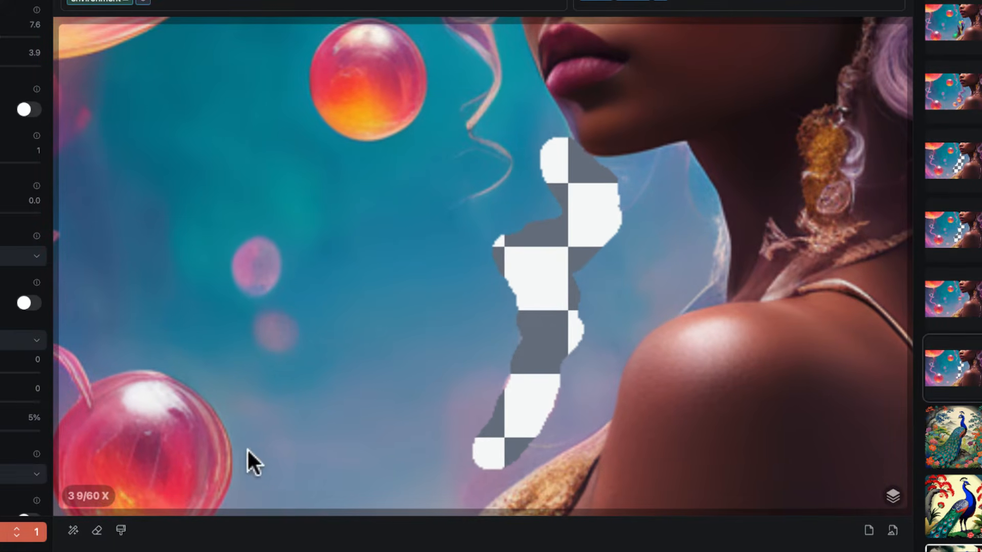
{"action": "left_click", "coordinate": [96, 529]}
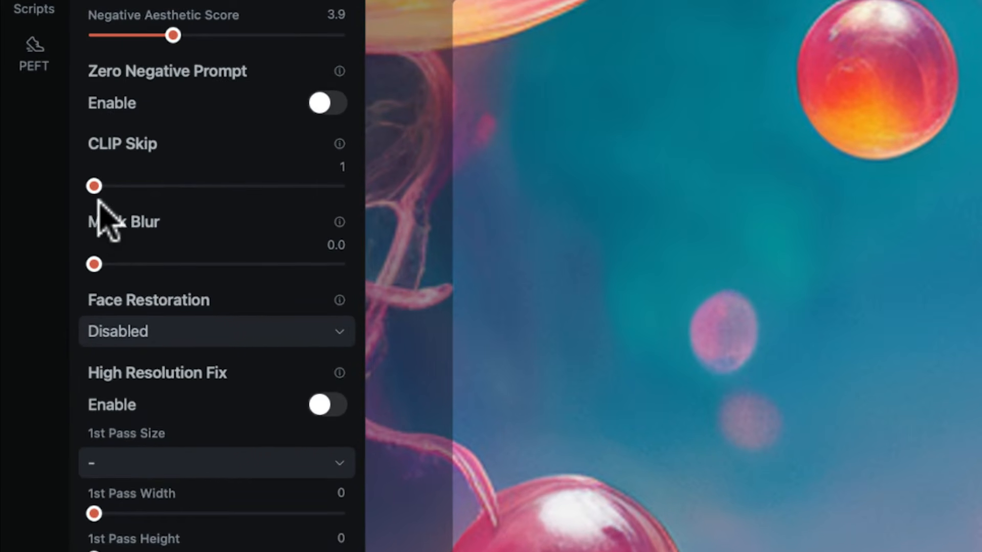
{"action": "left_click_drag", "start_coordinate": [94, 263], "coordinate": [226, 264]}
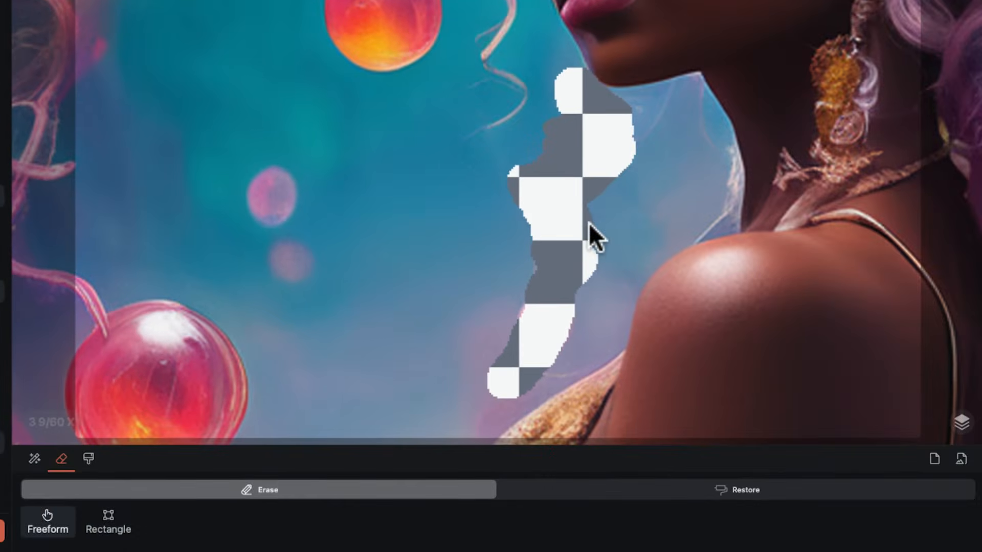
{"action": "mouse_move", "coordinate": [588, 223]}
{"action": "left_mouse_down"}
{"action": "mouse_move", "coordinate": [590, 179]}
{"action": "mouse_move", "coordinate": [593, 188]}
{"action": "mouse_move", "coordinate": [658, 120]}
{"action": "mouse_move", "coordinate": [627, 138]}
{"action": "left_mouse_up"}
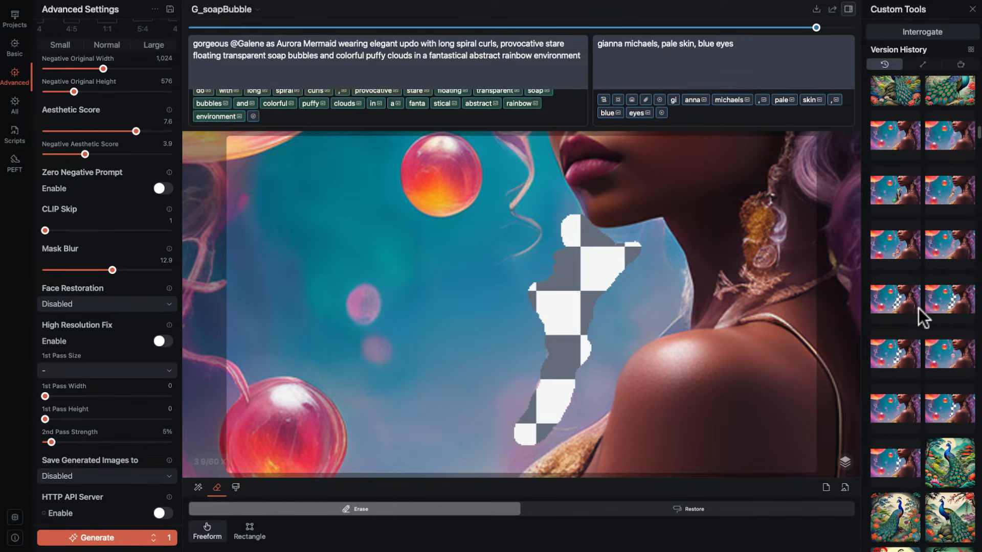
Compare the erased and inpainted versions of the area beside the shoulder in the version history.
{"action": "left_click", "coordinate": [950, 358]}
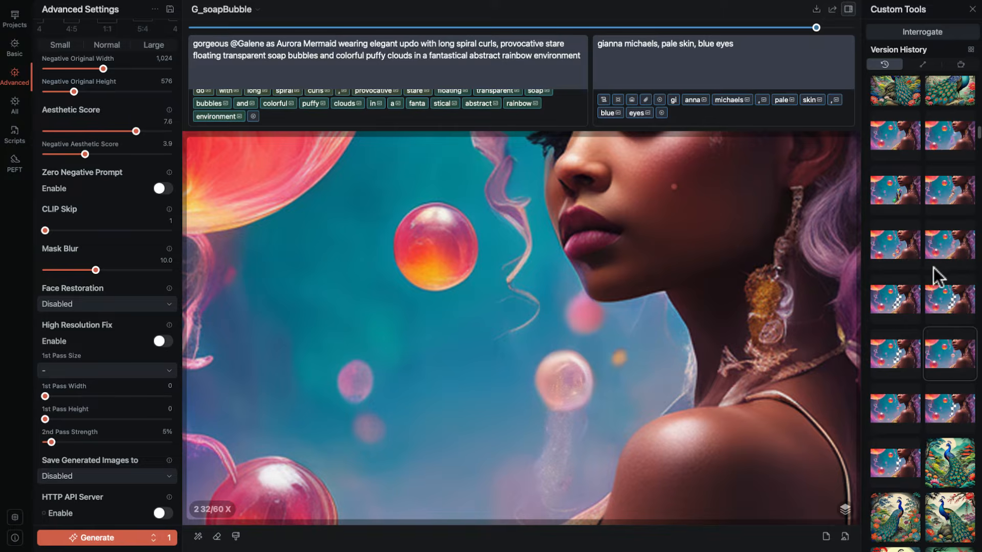
{"action": "left_click", "coordinate": [890, 304]}
{"action": "left_click", "coordinate": [951, 297]}
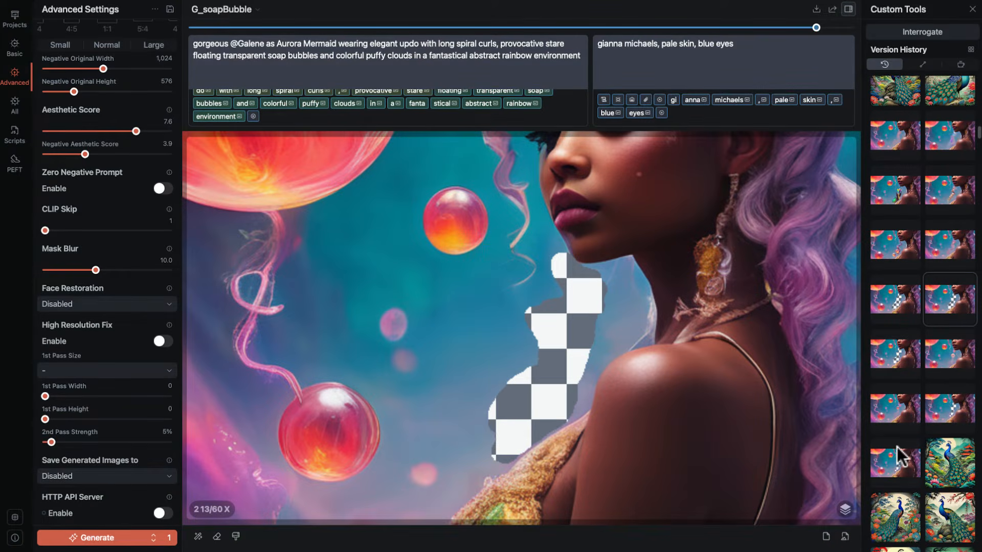
{"action": "left_click", "coordinate": [897, 463]}
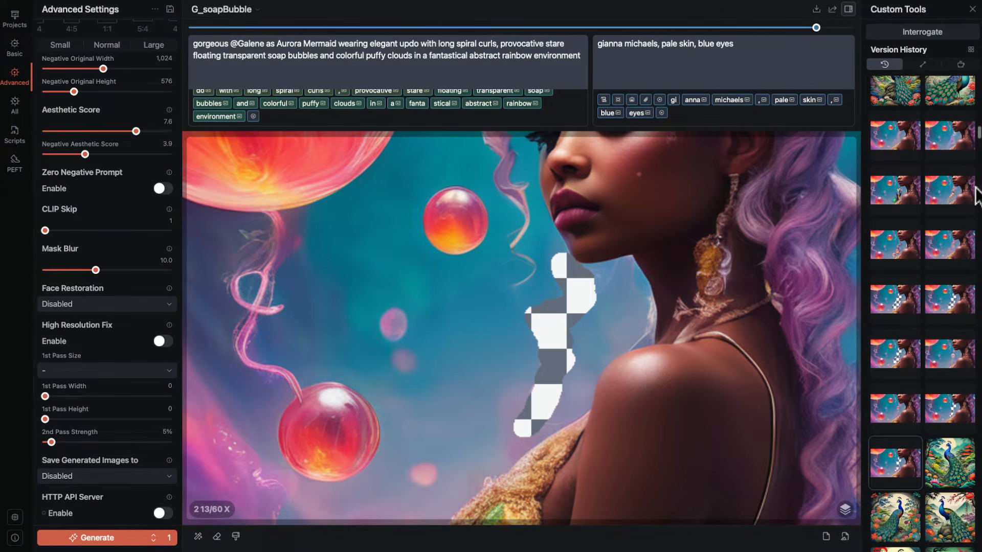
{"action": "left_click", "coordinate": [954, 250]}
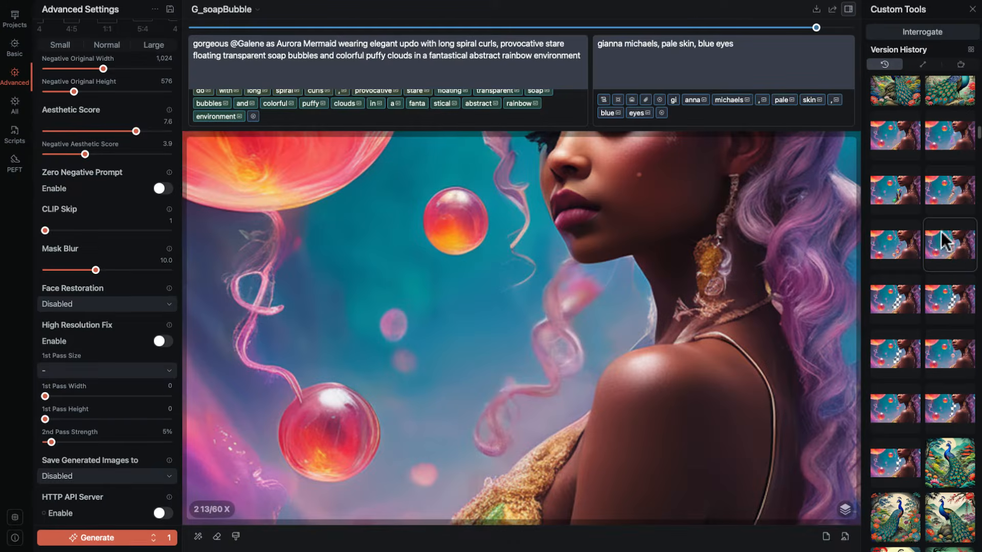
{"action": "left_click", "coordinate": [889, 190]}
{"action": "left_click", "coordinate": [897, 134]}
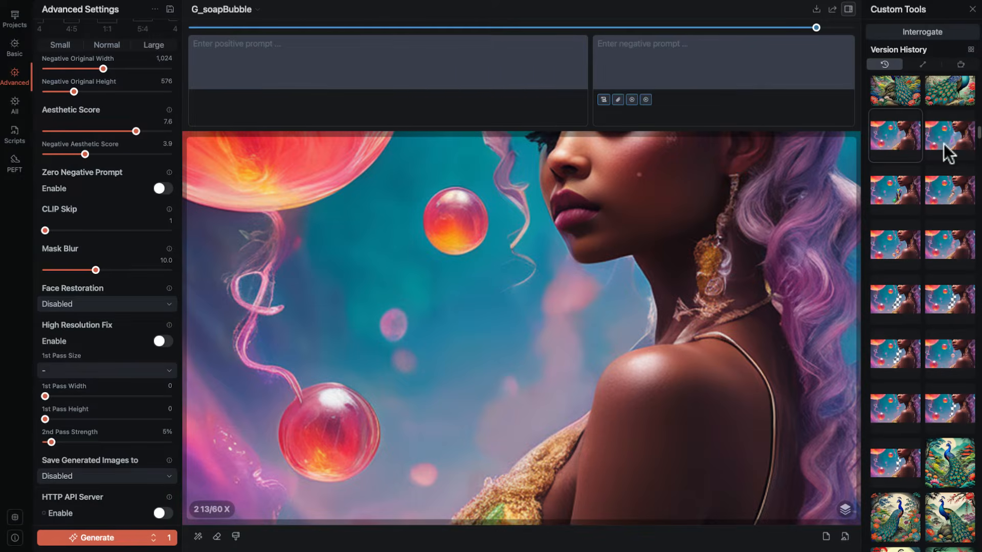
{"action": "left_click", "coordinate": [956, 146]}
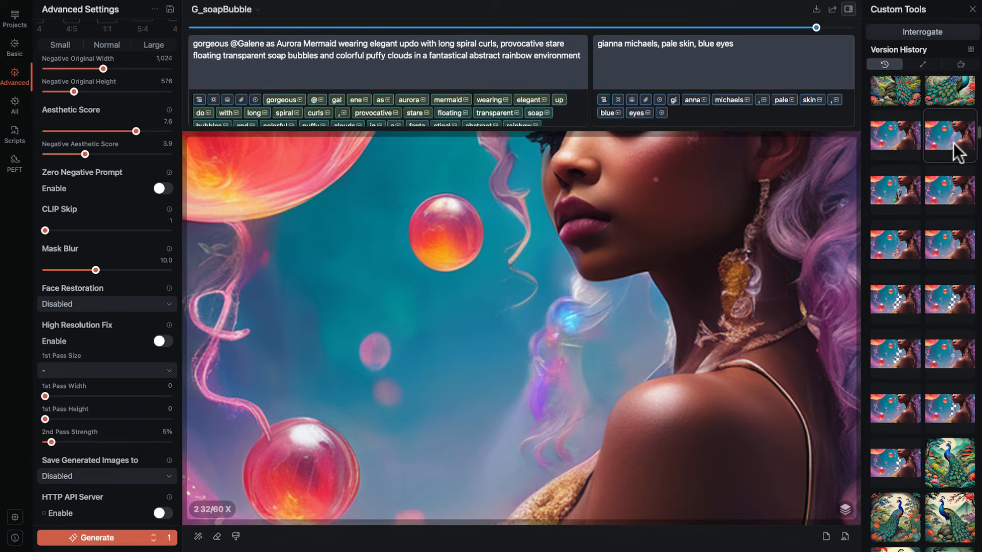
{"action": "left_click", "coordinate": [904, 303]}
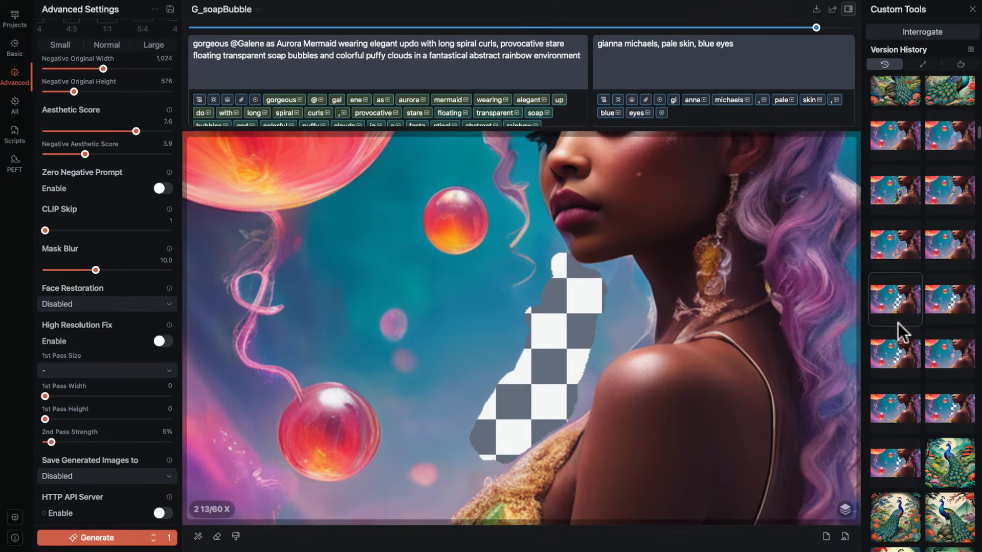
Show the version with a small bubble beside the shoulder and paint a freeform yellow squiggle across the blue background.
{"action": "left_click", "coordinate": [909, 413]}
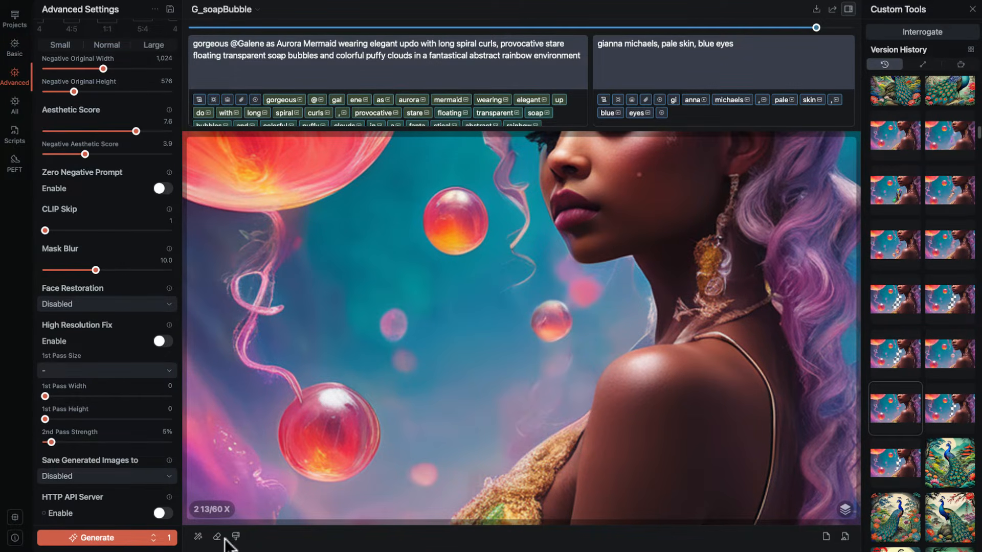
{"action": "left_click", "coordinate": [235, 537]}
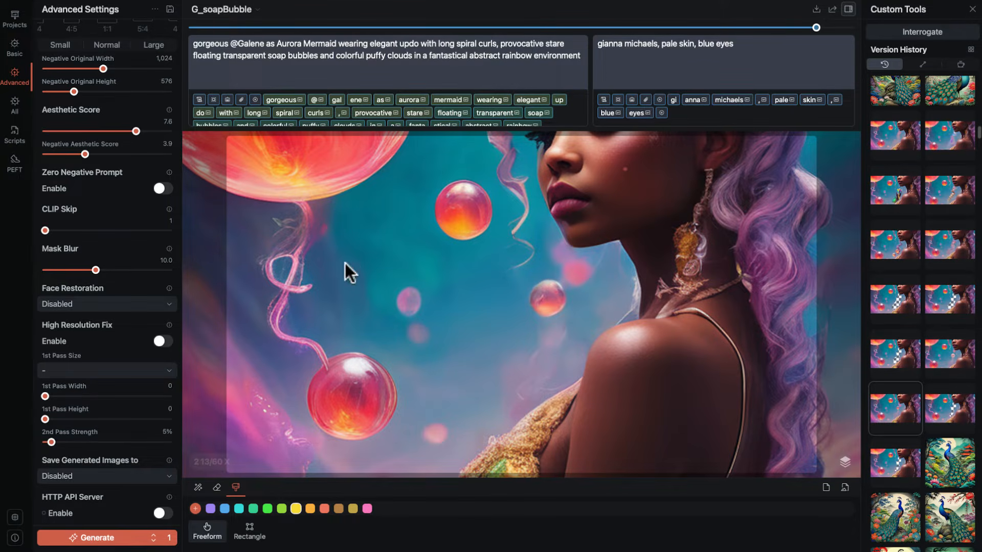
{"action": "mouse_move", "coordinate": [333, 259]}
{"action": "left_mouse_down"}
{"action": "mouse_move", "coordinate": [380, 286]}
{"action": "mouse_move", "coordinate": [384, 307]}
{"action": "mouse_move", "coordinate": [427, 311]}
{"action": "mouse_move", "coordinate": [519, 382]}
{"action": "mouse_move", "coordinate": [390, 248]}
{"action": "left_mouse_up"}
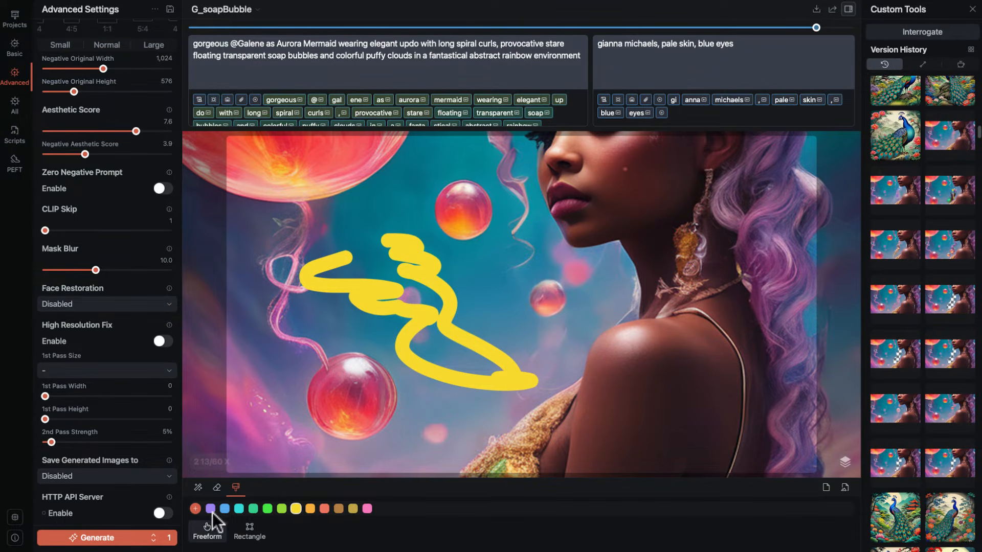
{"action": "left_click", "coordinate": [236, 486]}
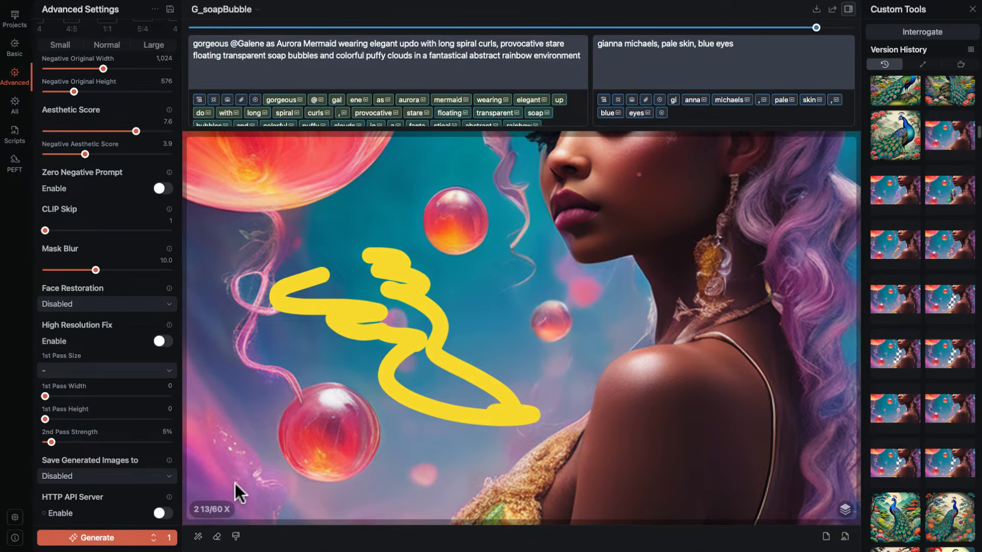
Look over the painted canvas at different magnifications, and show the full portrait with the large orange bubble from the version history.
{"action": "scroll", "coordinate": [333, 437], "scroll_direction": "up", "scroll_amount": 5}
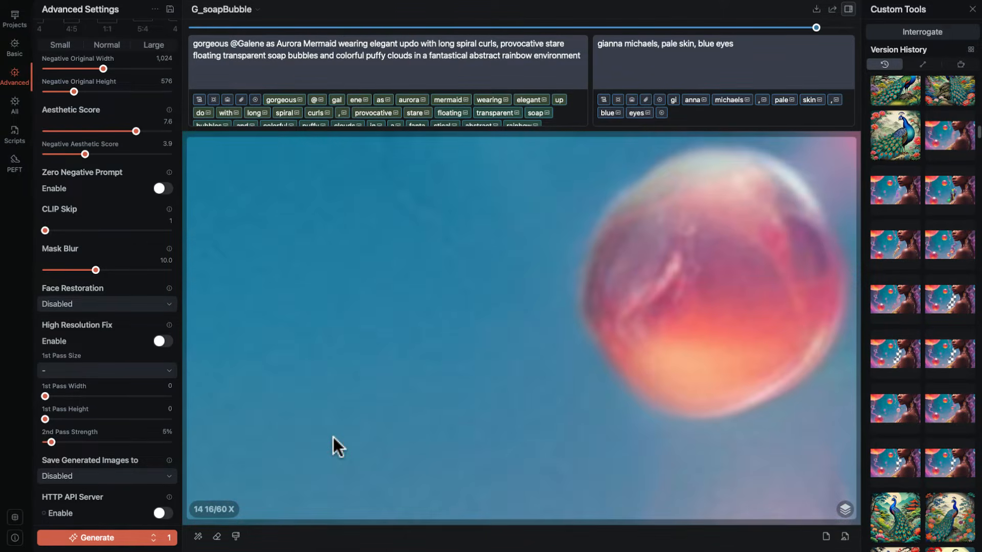
{"action": "scroll", "coordinate": [333, 437], "scroll_direction": "down", "scroll_amount": 10}
{"action": "scroll", "coordinate": [333, 437], "scroll_direction": "up", "scroll_amount": 4}
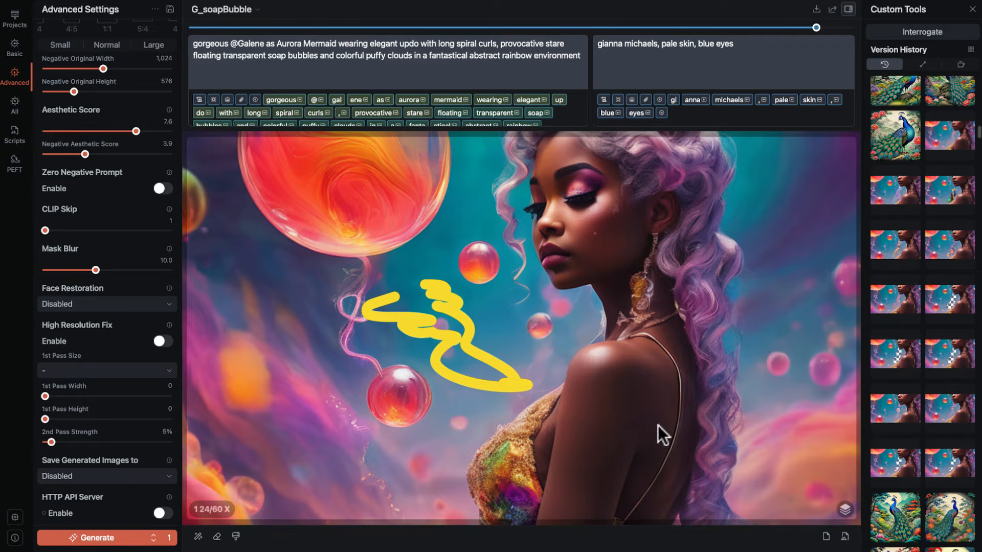
{"action": "scroll", "coordinate": [887, 235], "scroll_direction": "up", "scroll_amount": 5}
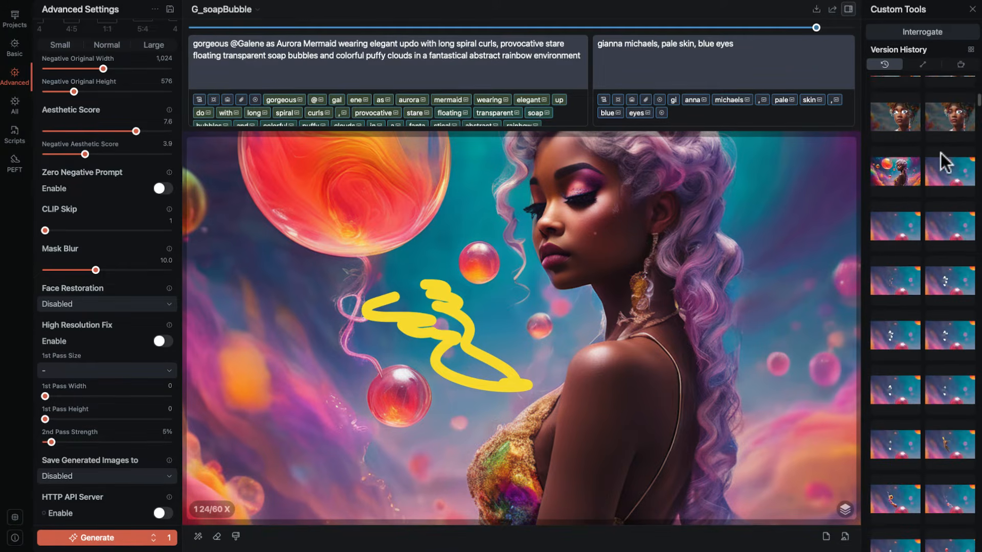
{"action": "left_click", "coordinate": [895, 170]}
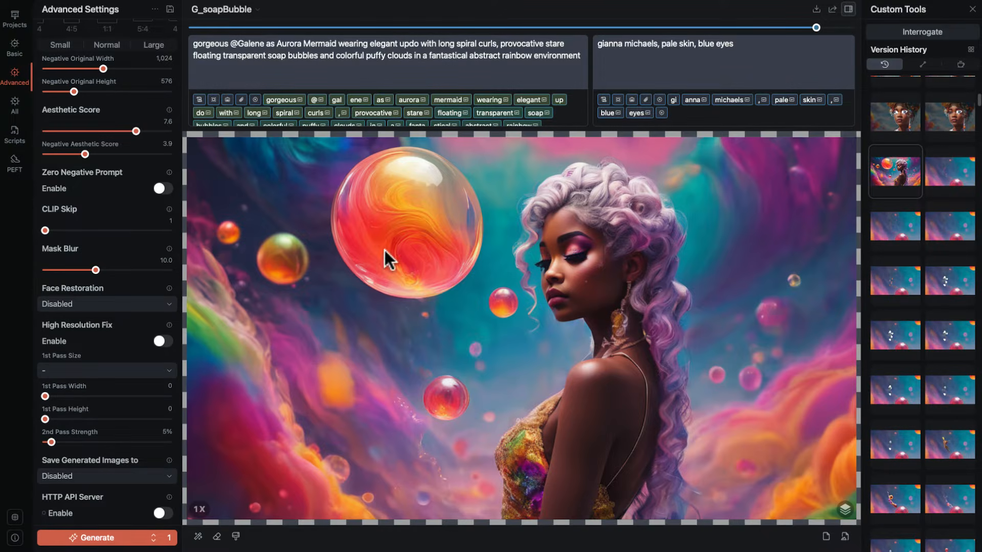
Show the Basic settings, open and cancel the configuration-saving dialog, and look over the saved configurations and configuration commands.
{"action": "scroll", "coordinate": [97, 51], "scroll_direction": "up", "scroll_amount": 4}
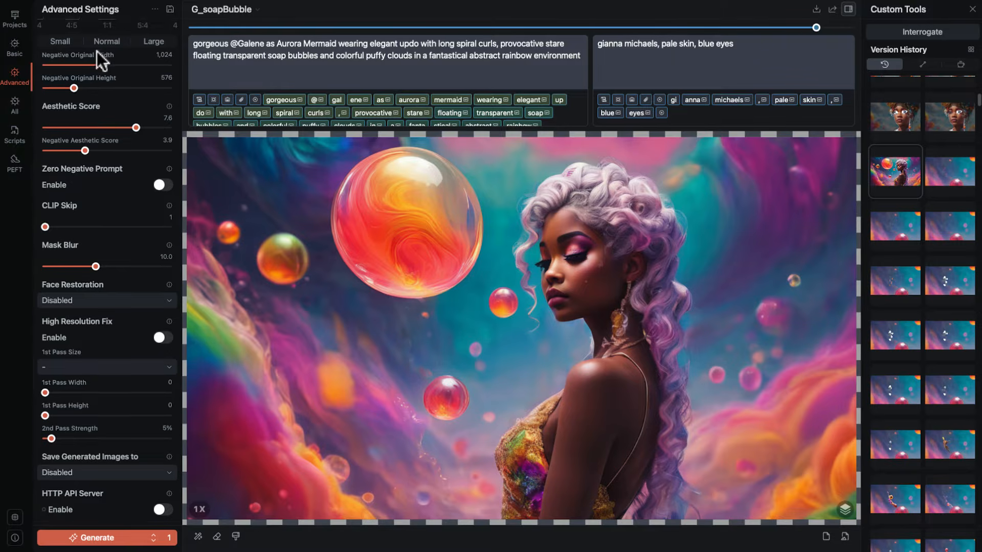
{"action": "scroll", "coordinate": [97, 51], "scroll_direction": "up", "scroll_amount": 8}
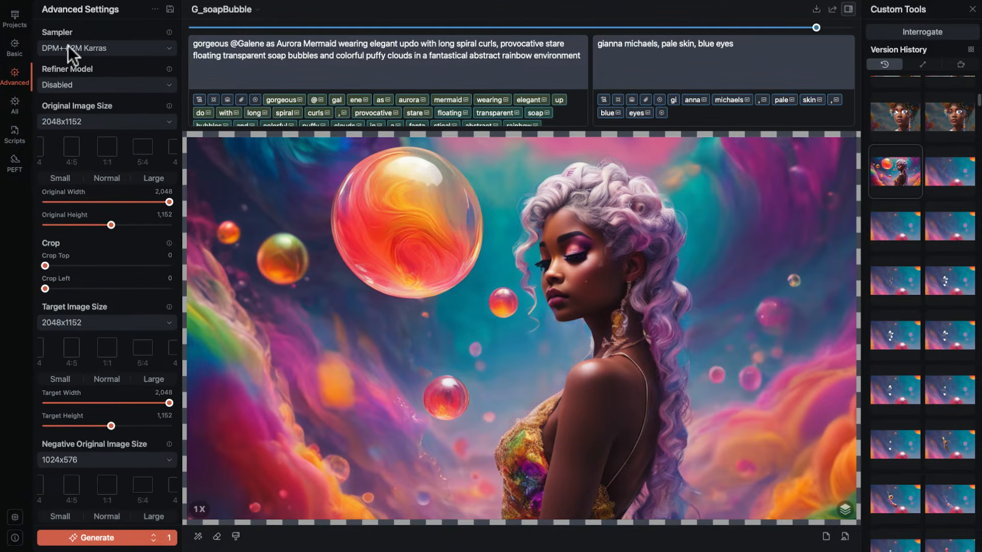
{"action": "left_click", "coordinate": [15, 46]}
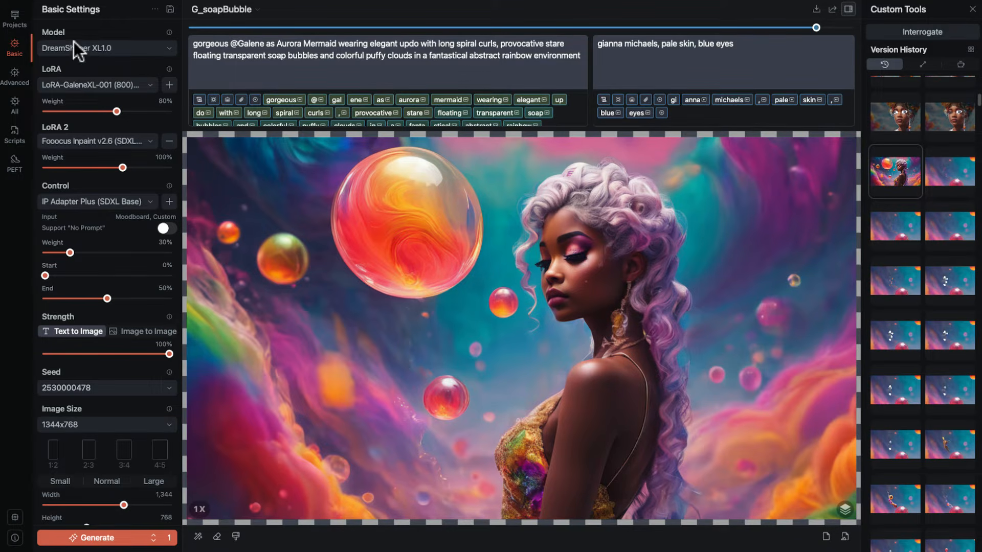
{"action": "left_click", "coordinate": [170, 9]}
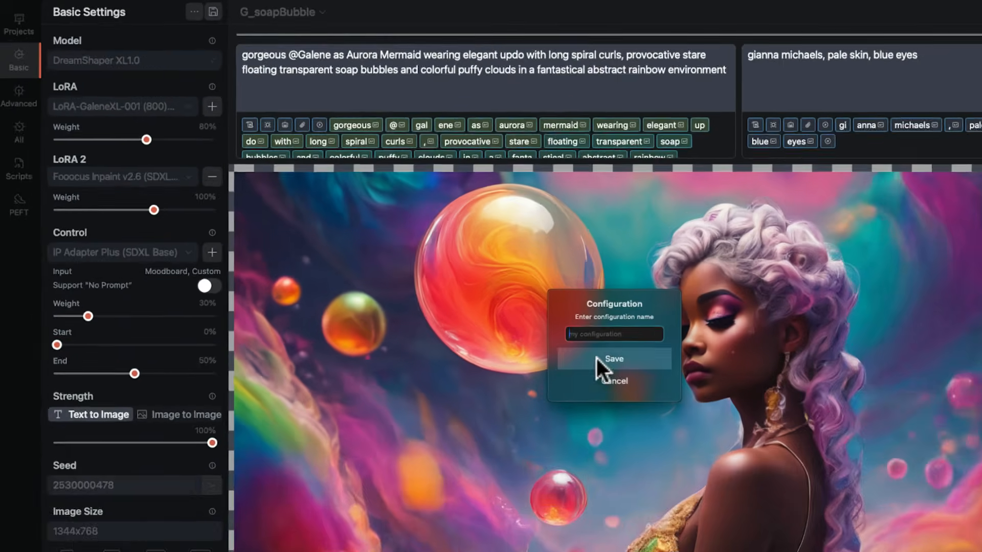
{"action": "left_click", "coordinate": [646, 384]}
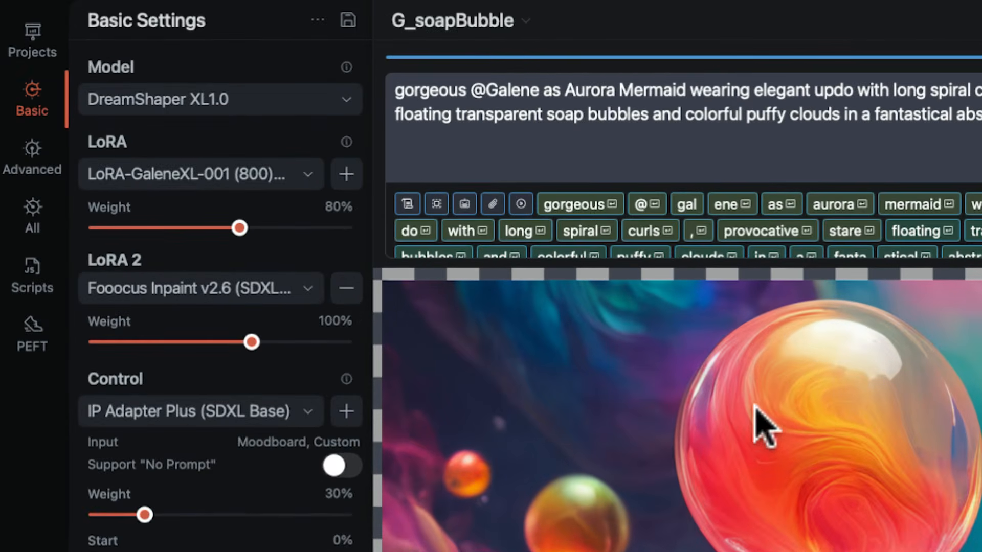
{"action": "left_click", "coordinate": [318, 20]}
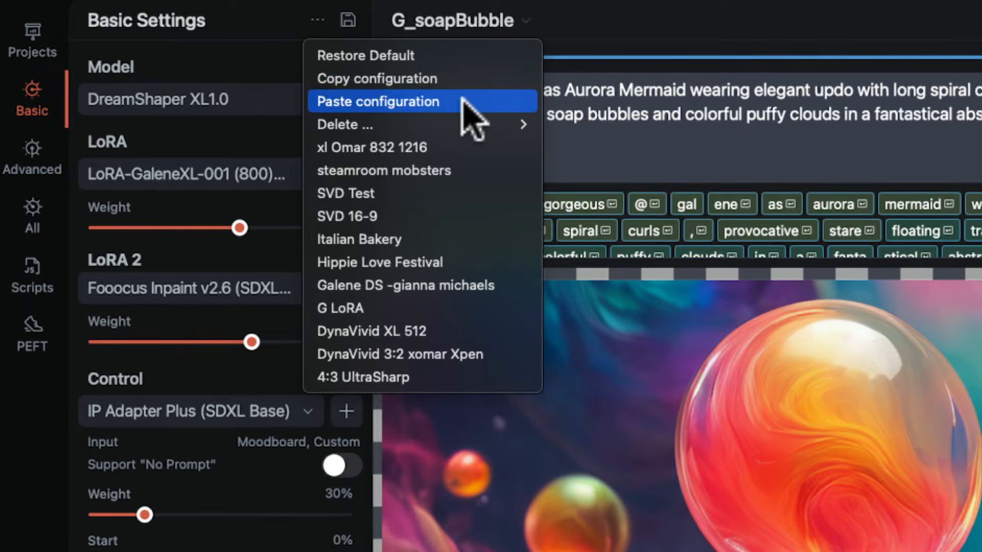
{"action": "mouse_move", "coordinate": [455, 125]}
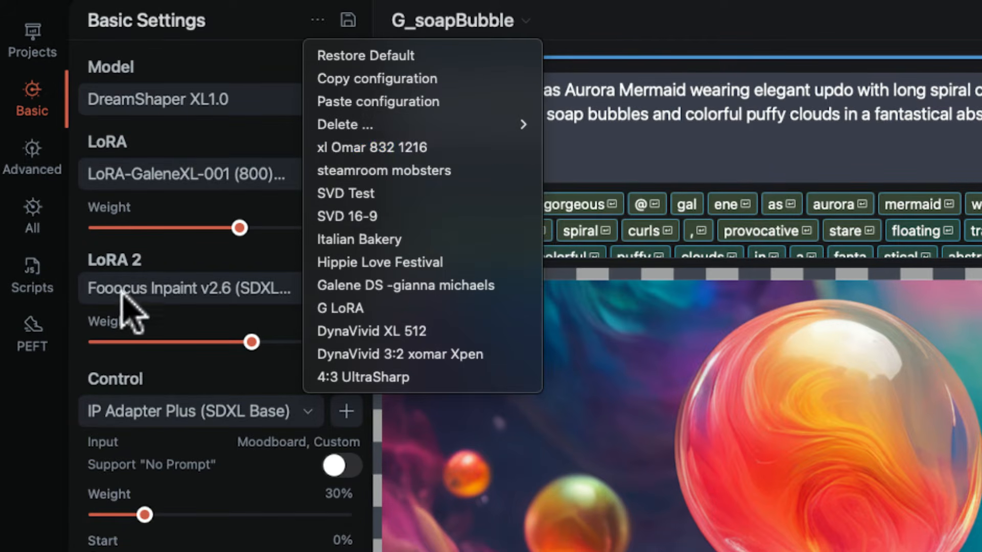
Look through the Advanced settings and the full list of All settings, and return to the Basic settings.
{"action": "left_click", "coordinate": [31, 140]}
{"action": "left_click", "coordinate": [30, 153]}
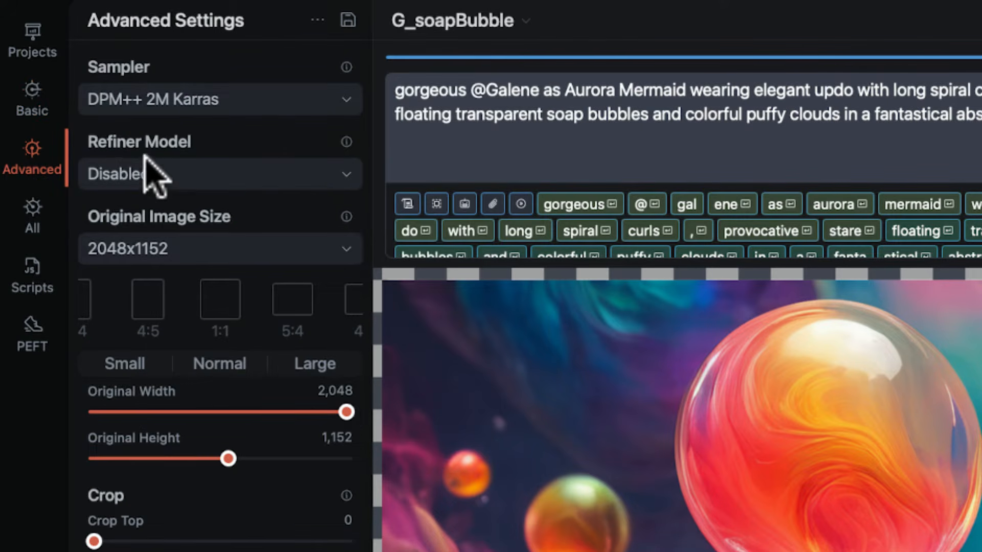
{"action": "left_click", "coordinate": [32, 209]}
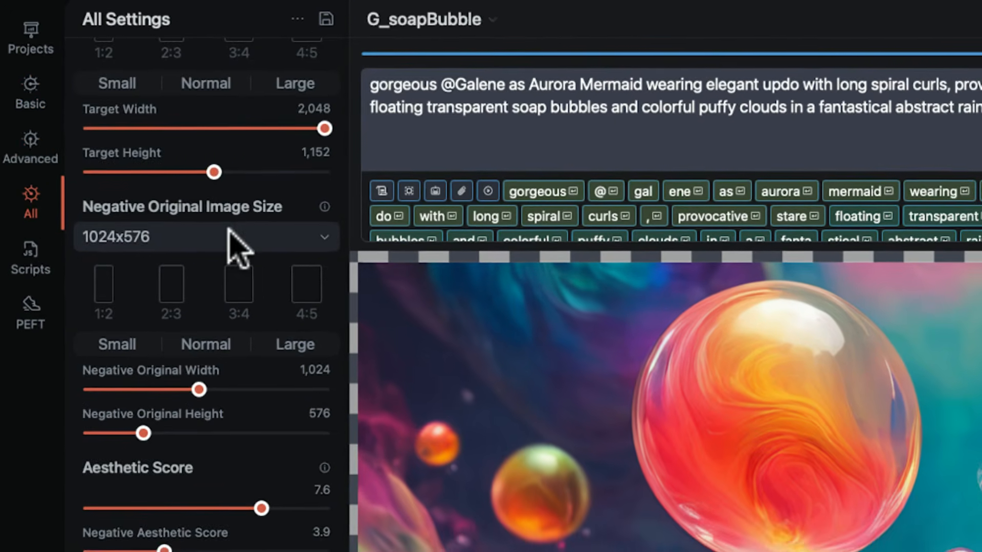
{"action": "scroll", "coordinate": [232, 243], "scroll_direction": "down", "scroll_amount": 5}
{"action": "scroll", "coordinate": [217, 225], "scroll_direction": "up", "scroll_amount": 10}
{"action": "scroll", "coordinate": [212, 225], "scroll_direction": "up", "scroll_amount": 15}
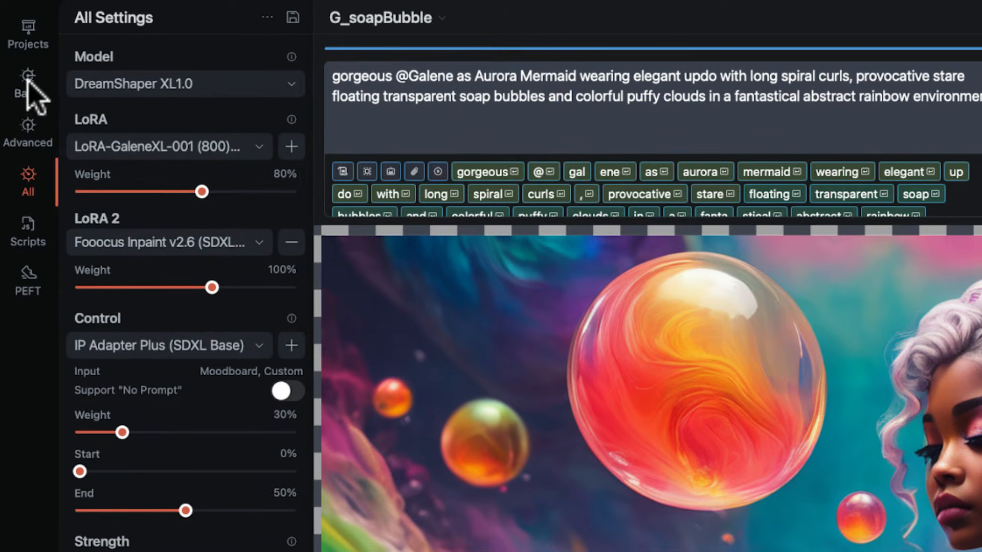
{"action": "left_click", "coordinate": [28, 82]}
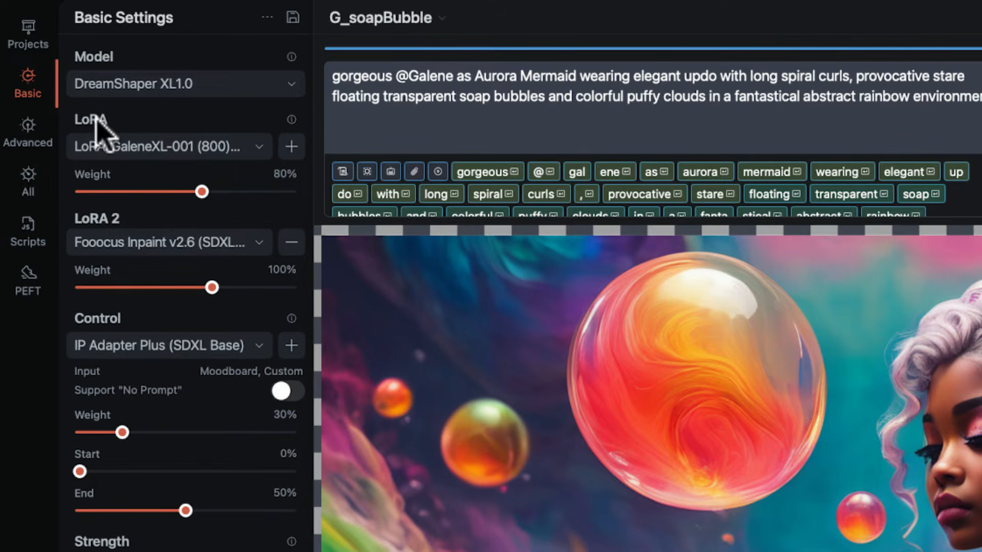
Browse the available and downloadable models for the Model setting in both list and grid views.
{"action": "mouse_move", "coordinate": [92, 116]}
{"action": "mouse_move", "coordinate": [293, 56]}
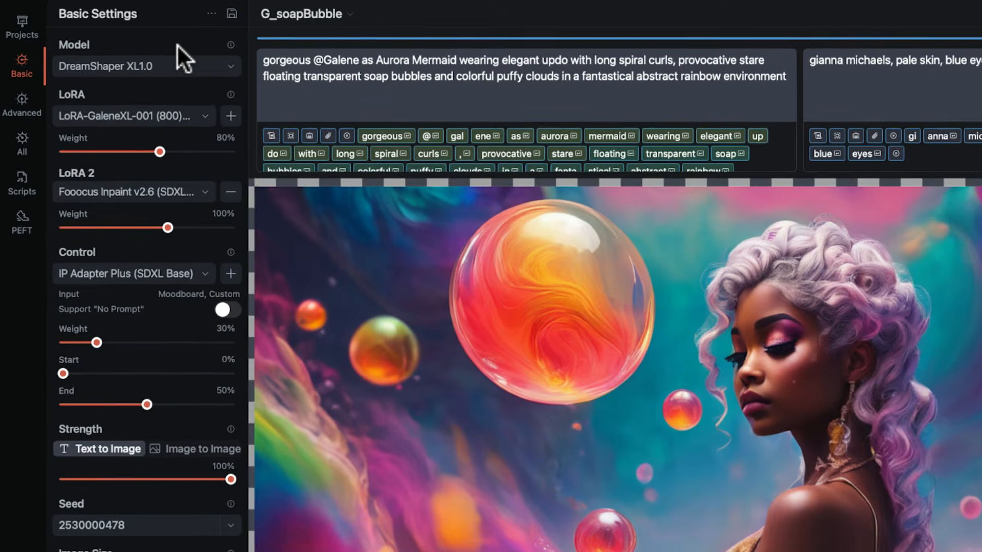
{"action": "mouse_move", "coordinate": [177, 44]}
{"action": "left_click", "coordinate": [226, 65]}
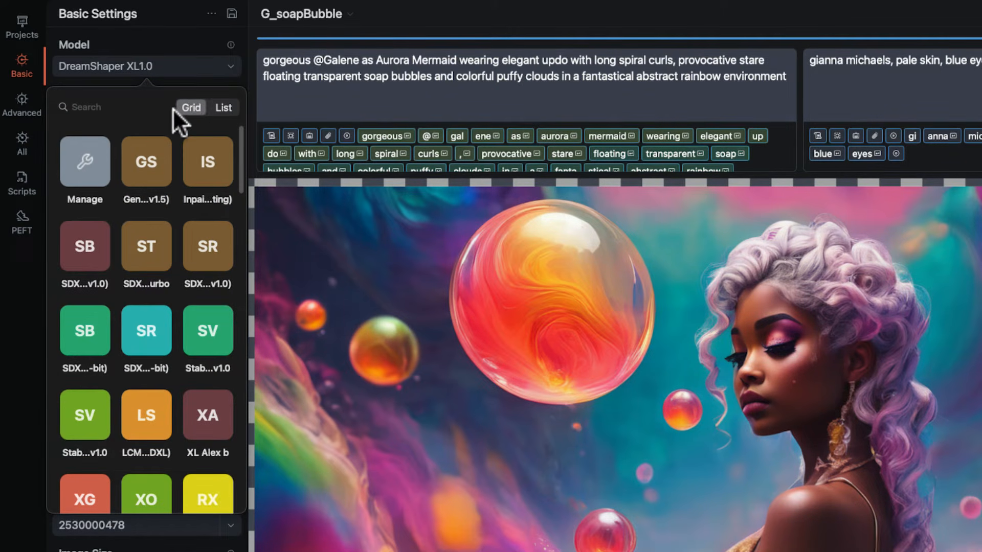
{"action": "left_click", "coordinate": [224, 108]}
{"action": "scroll", "coordinate": [176, 191], "scroll_direction": "down", "scroll_amount": 10}
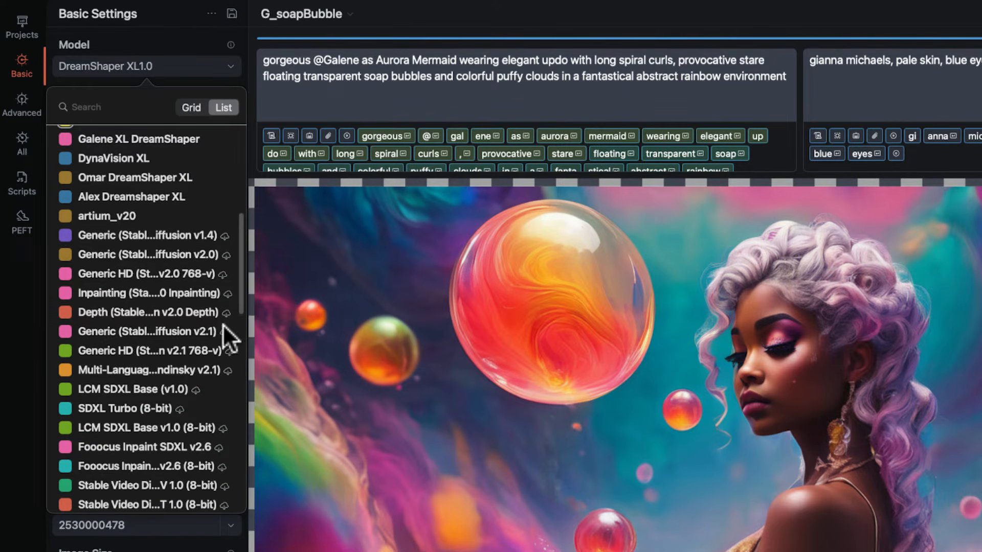
{"action": "scroll", "coordinate": [222, 373], "scroll_direction": "down", "scroll_amount": 4}
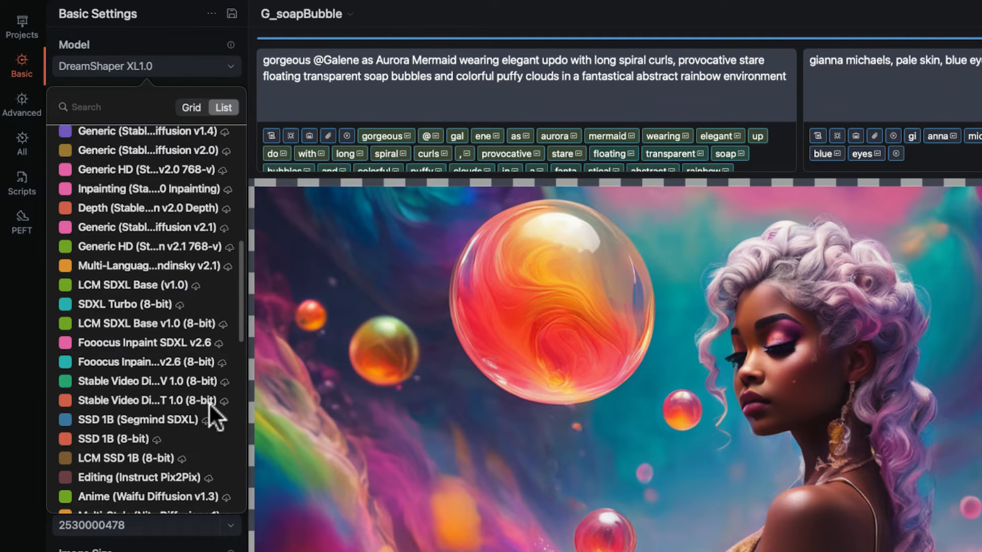
{"action": "scroll", "coordinate": [208, 298], "scroll_direction": "up", "scroll_amount": 5}
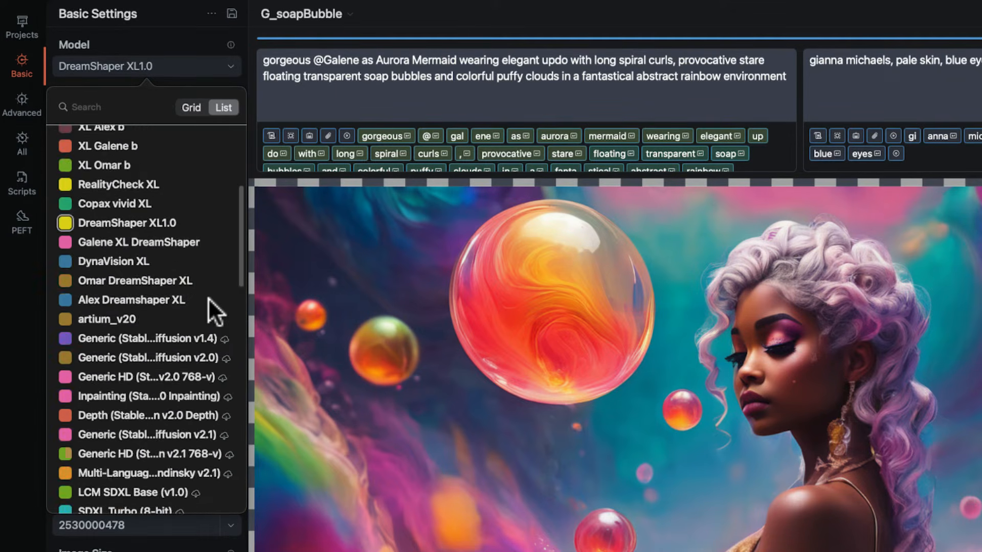
{"action": "scroll", "coordinate": [208, 299], "scroll_direction": "up", "scroll_amount": 5}
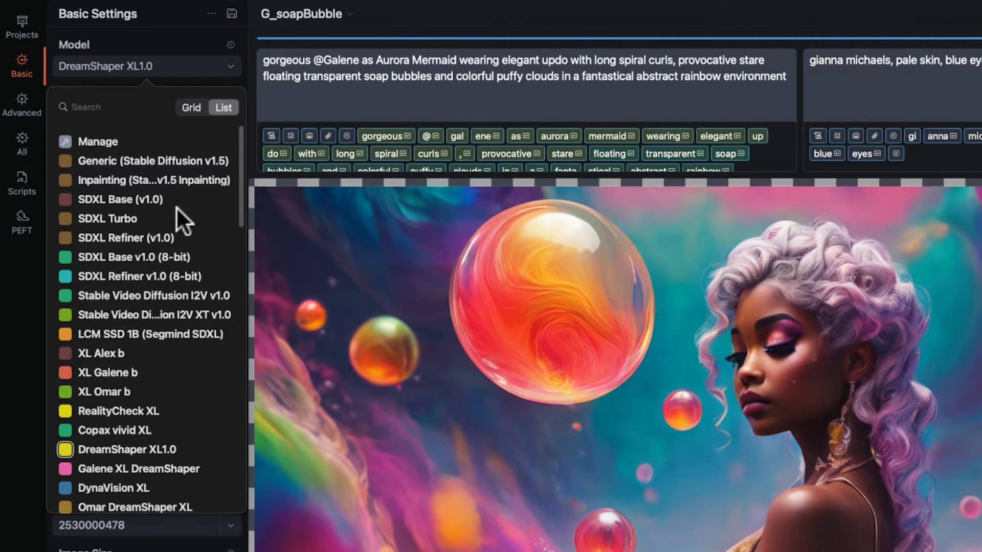
{"action": "left_click", "coordinate": [190, 107]}
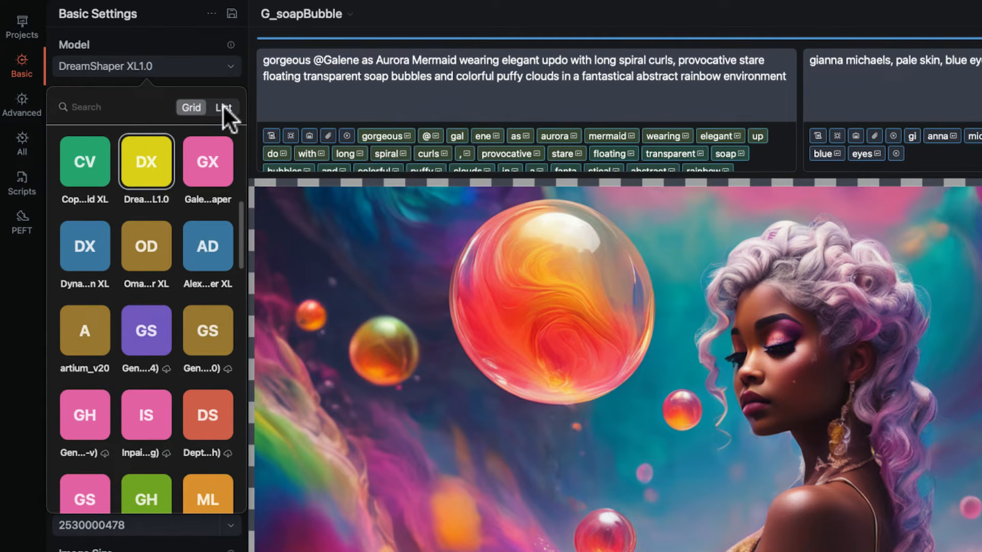
Search the models for "drea", view the matches as a list, and clear the search.
{"action": "left_click", "coordinate": [104, 106]}
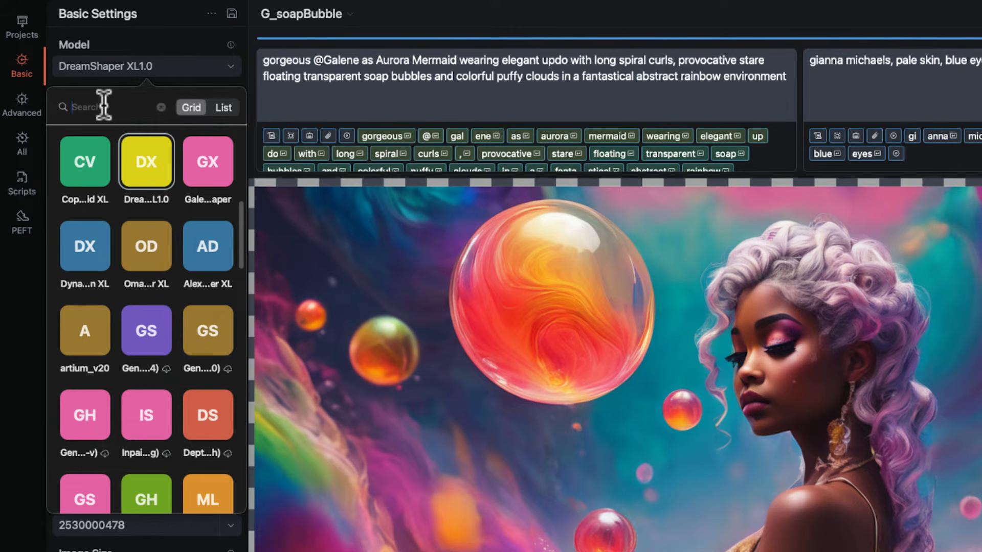
{"action": "type", "text": "drea"}
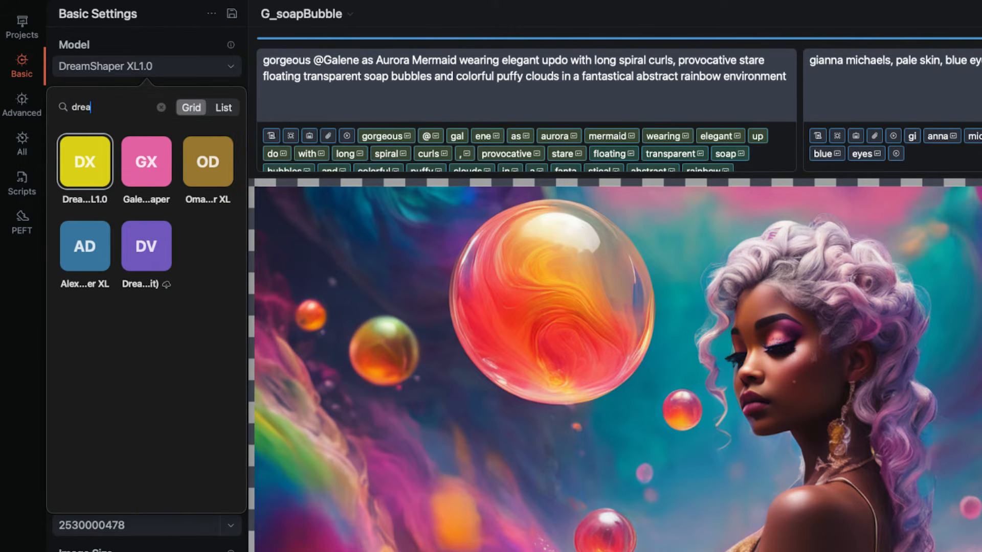
{"action": "left_click", "coordinate": [225, 107]}
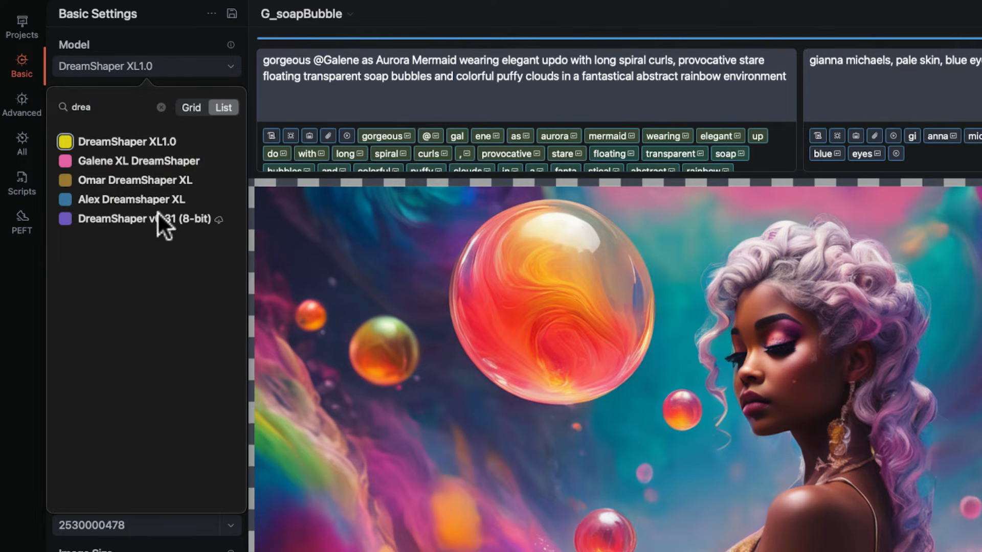
{"action": "left_click", "coordinate": [162, 106]}
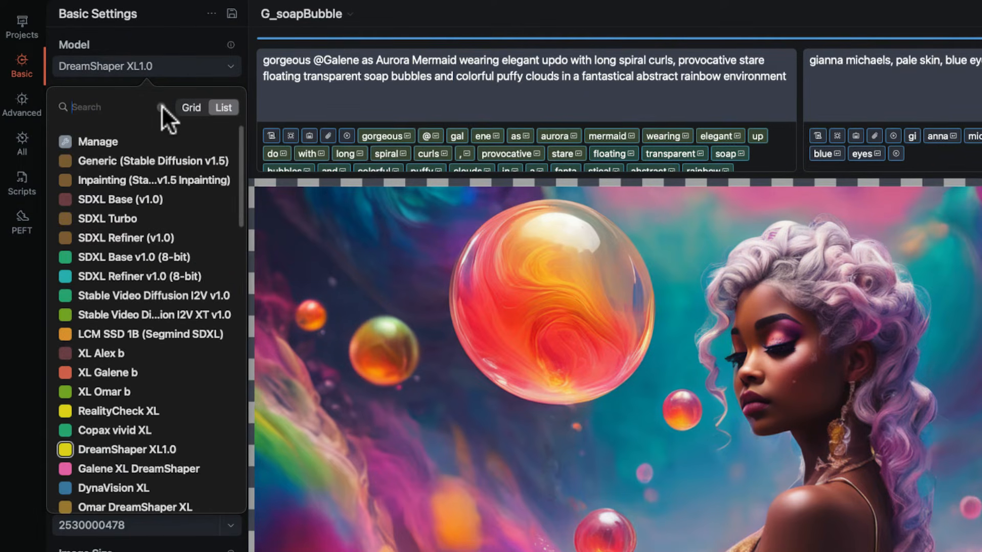
Open the model manager and view the export and 8-bit conversion options for SDXL Base (v1.0).
{"action": "left_click", "coordinate": [96, 139]}
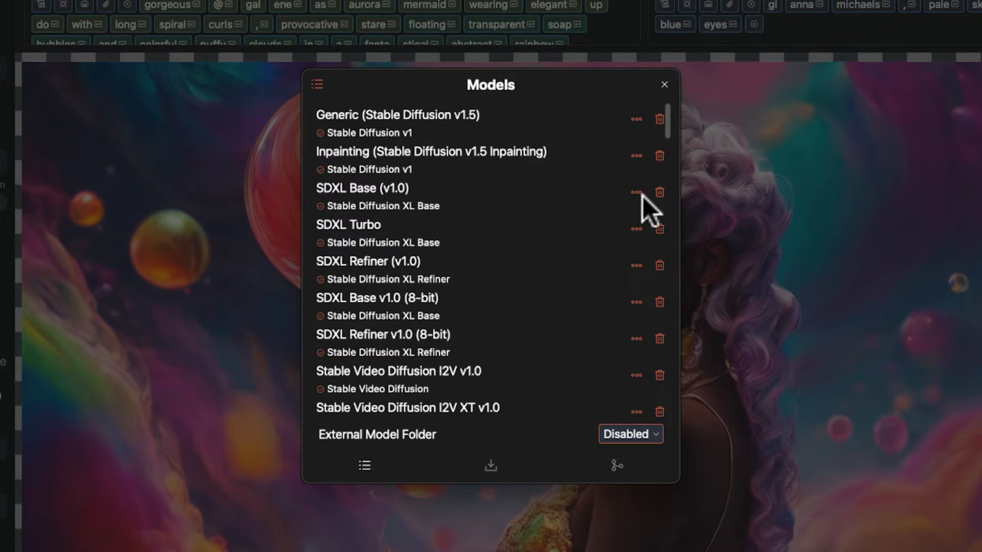
{"action": "left_click", "coordinate": [636, 192]}
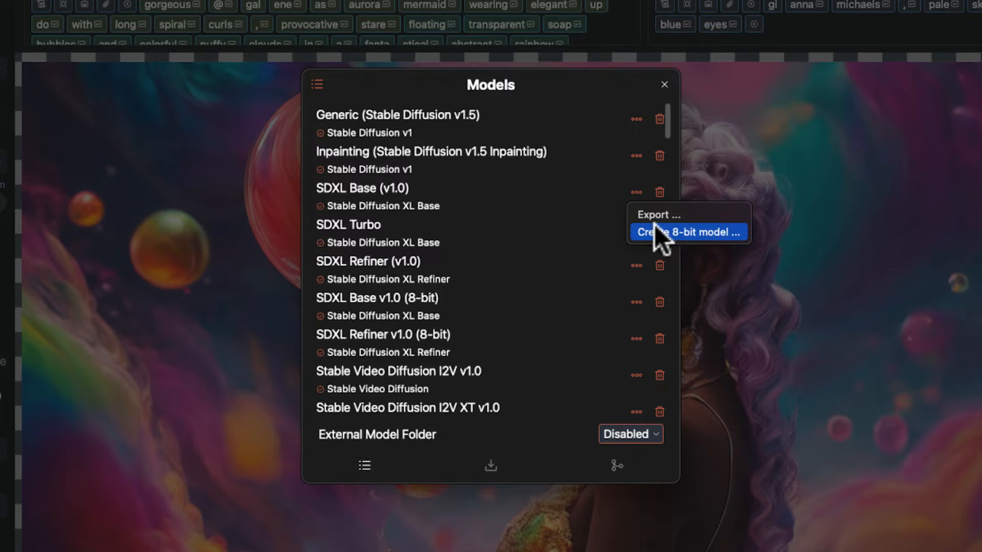
{"action": "left_click", "coordinate": [371, 468]}
Show the Import Model form and view the available sources for the downloaded file.
{"action": "left_click", "coordinate": [481, 467]}
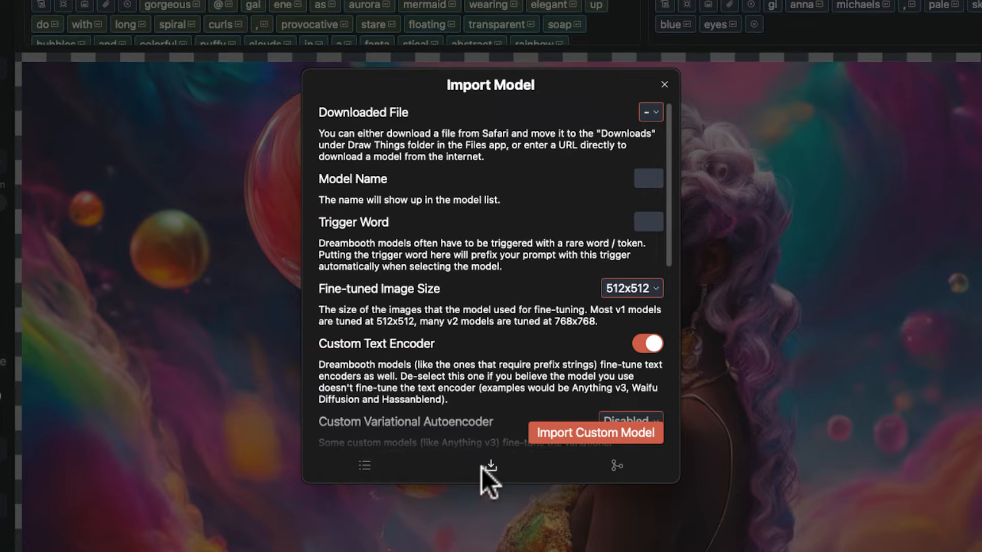
{"action": "left_click", "coordinate": [654, 110]}
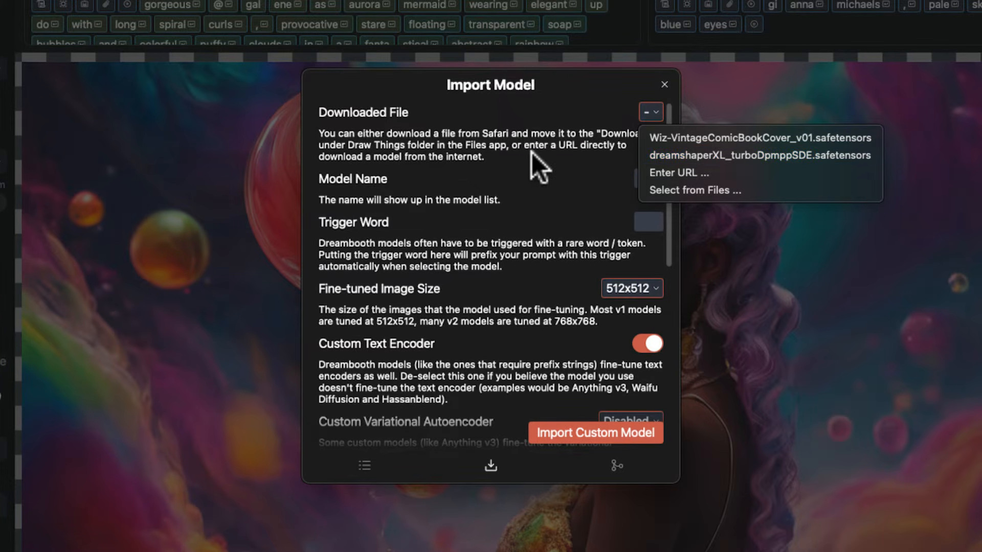
{"action": "left_click", "coordinate": [639, 486]}
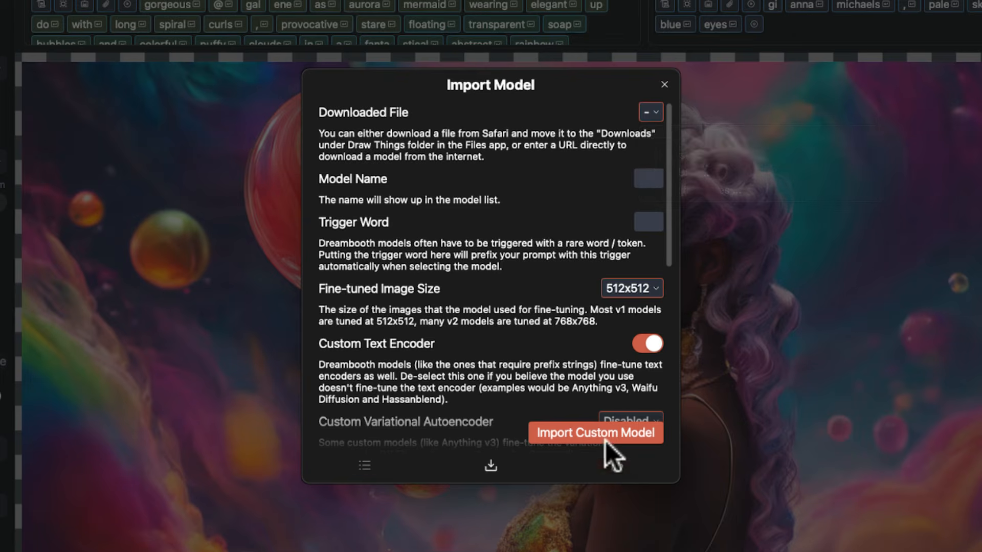
Open Model Mixing and view the models that can be chosen as Model 1, leaving it unassigned.
{"action": "left_click", "coordinate": [616, 466]}
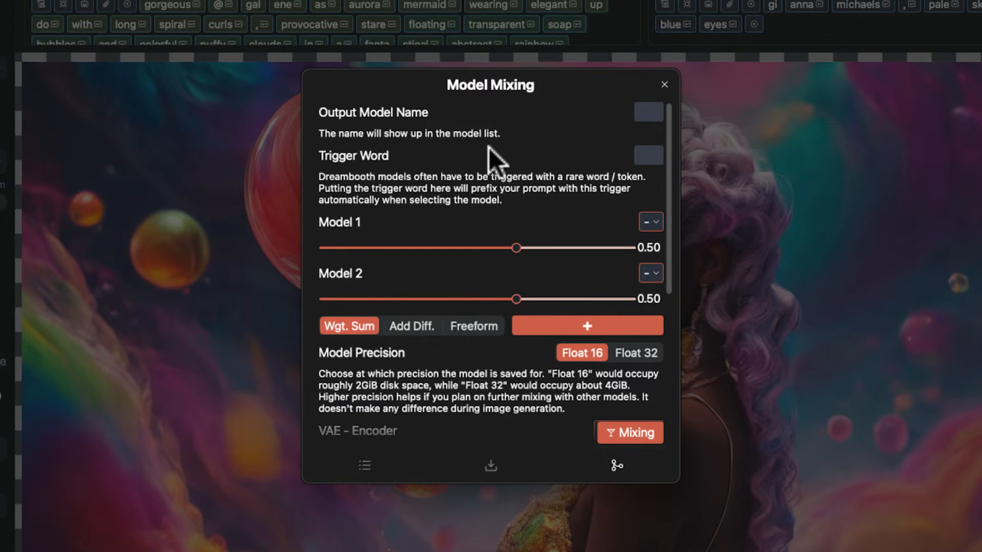
{"action": "left_click", "coordinate": [651, 222]}
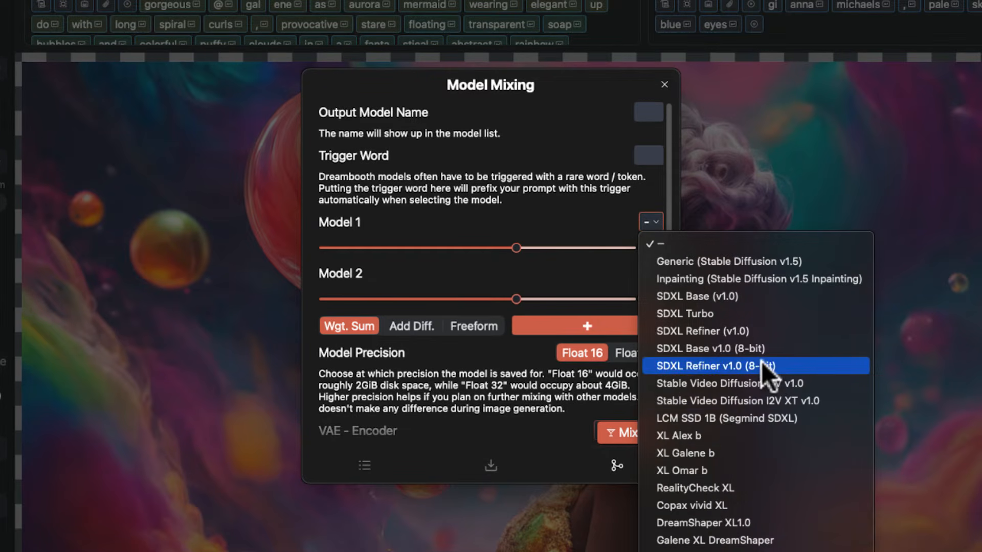
{"action": "left_click", "coordinate": [614, 262]}
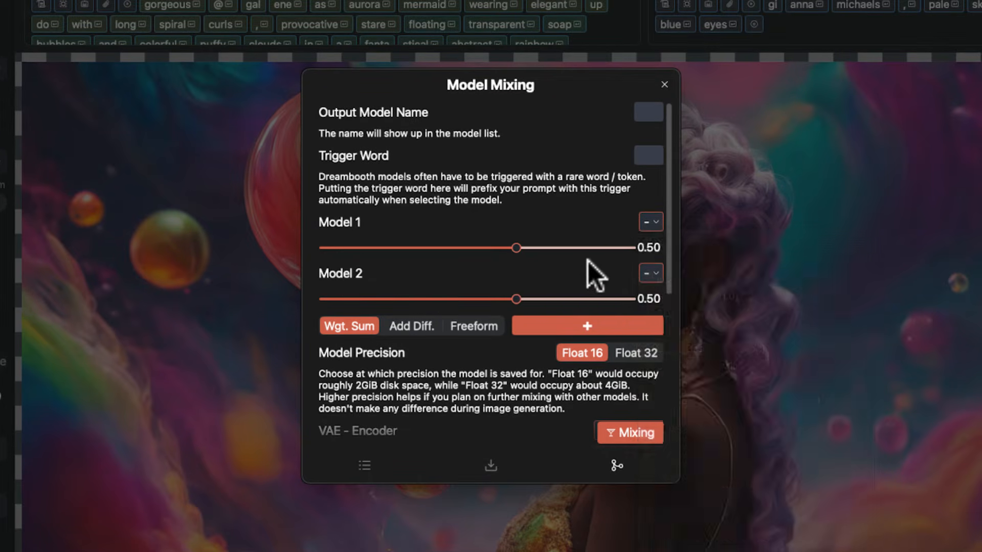
Show the Add Diff. mixing mode, switch to Freeform, and set the weights of Model 2 to 1.27 and Model 3 to 0.87.
{"action": "left_click", "coordinate": [413, 325]}
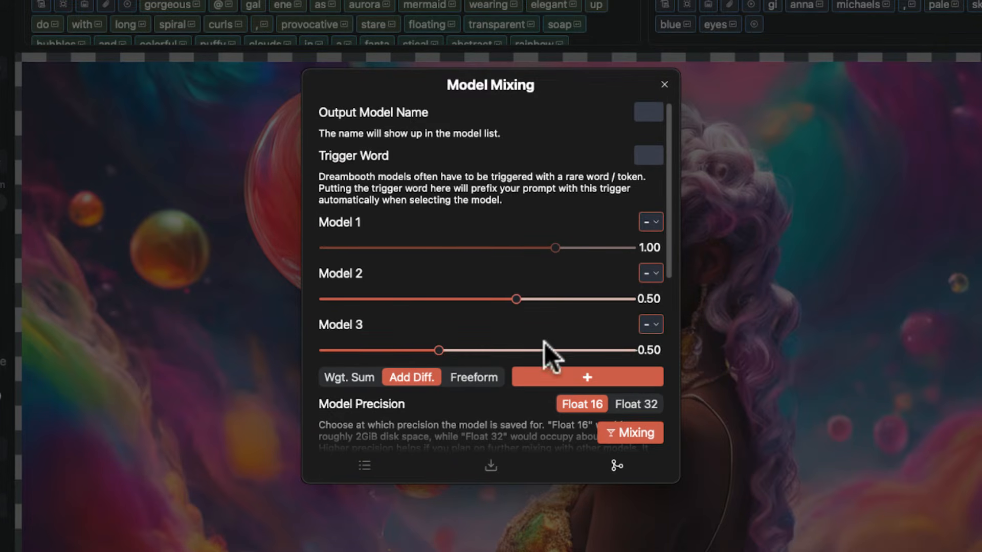
{"action": "left_click", "coordinate": [491, 377]}
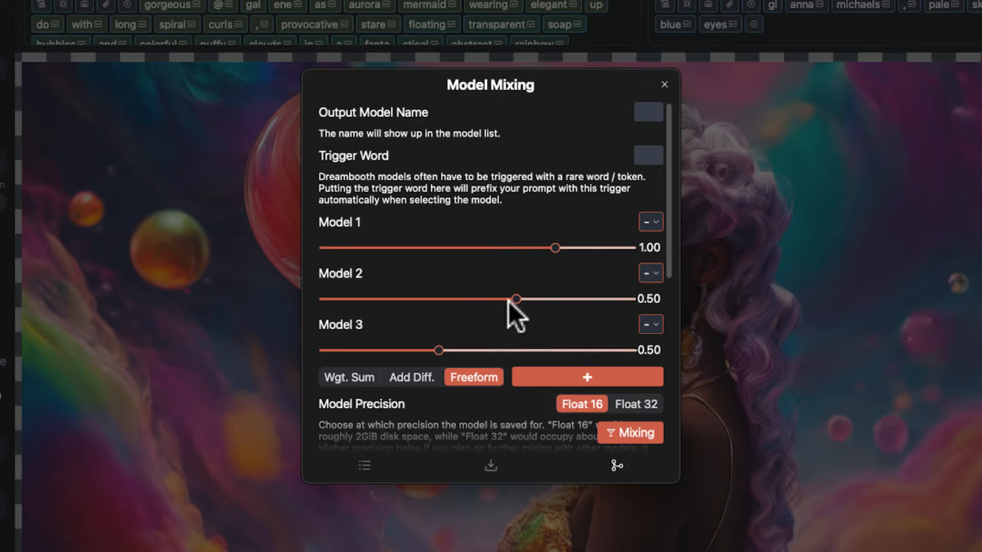
{"action": "left_click_drag", "start_coordinate": [516, 299], "coordinate": [574, 303]}
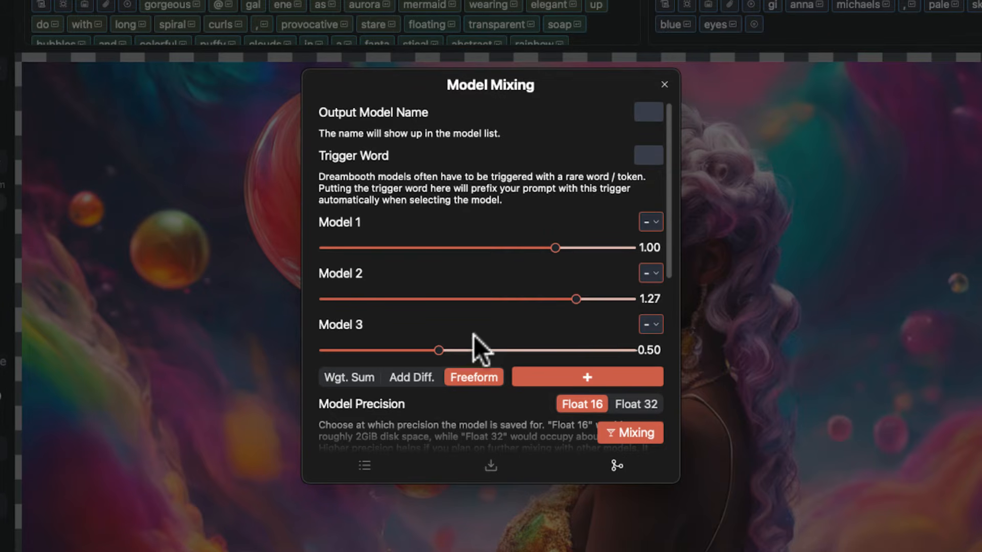
{"action": "left_click_drag", "start_coordinate": [439, 351], "coordinate": [544, 350]}
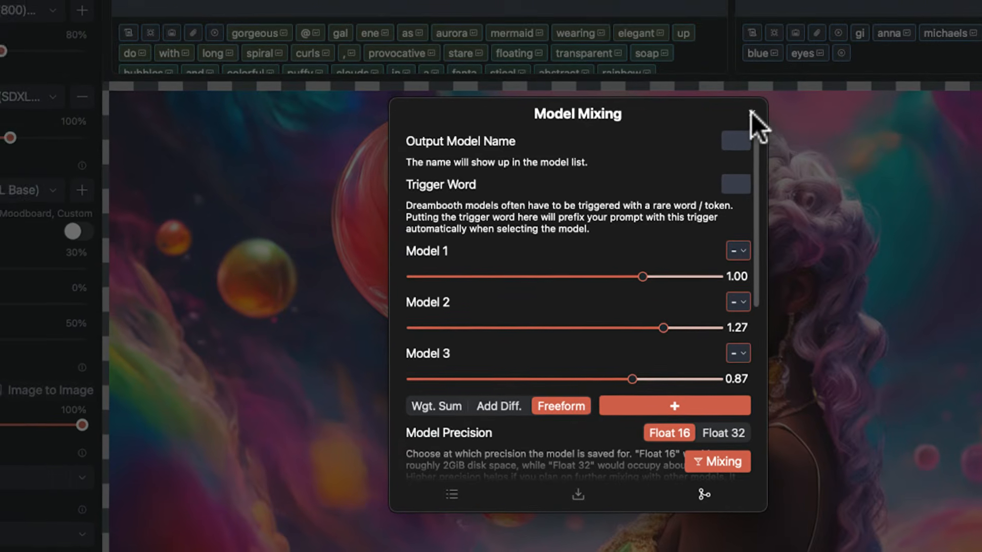
Close Model Mixing and view the LoRAs available for the first LoRA slot, leaving the selection as it is.
{"action": "left_click", "coordinate": [751, 113]}
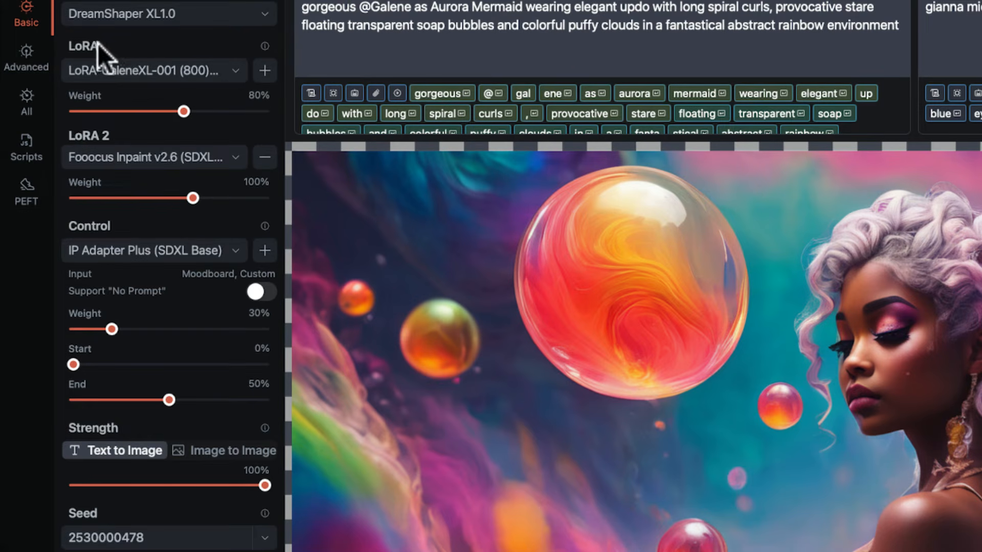
{"action": "left_click", "coordinate": [232, 71]}
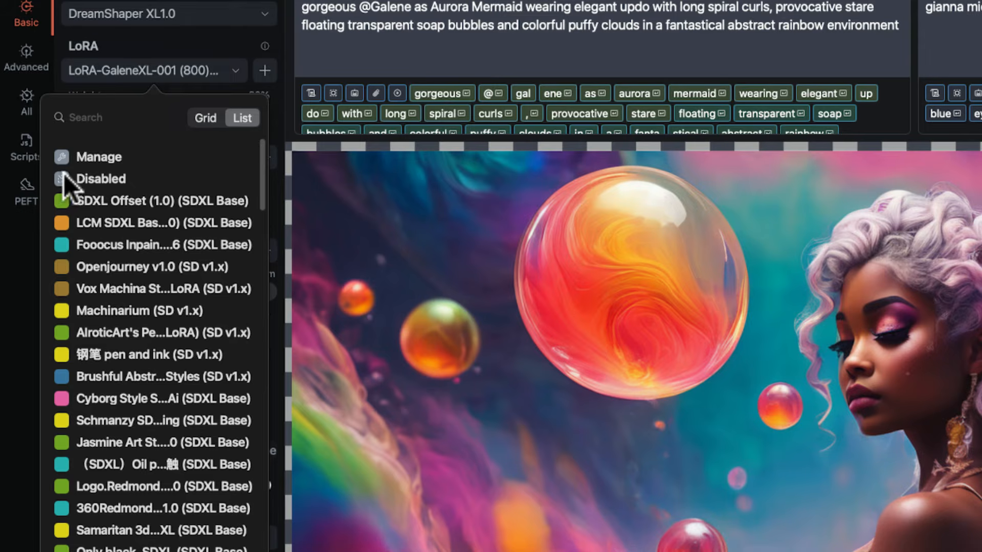
{"action": "left_click", "coordinate": [212, 50]}
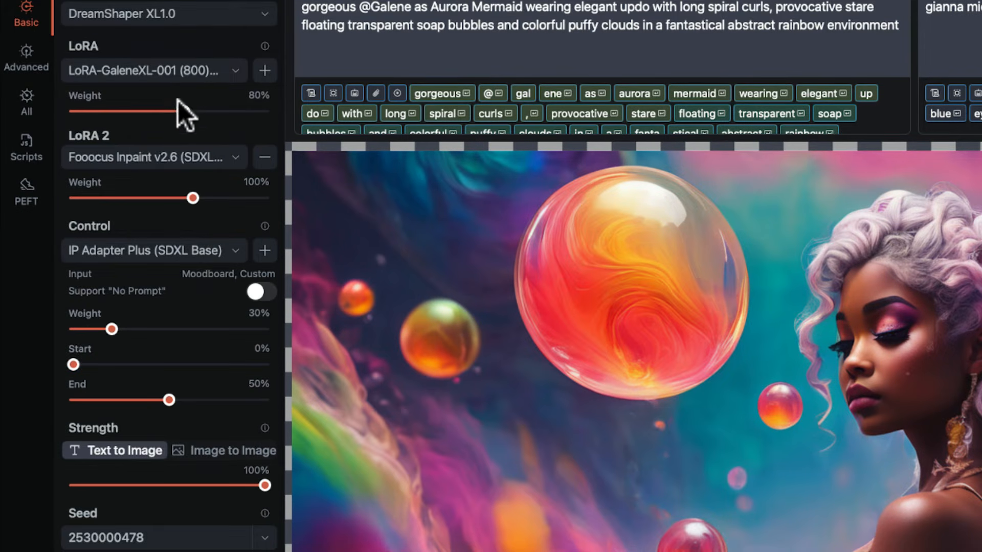
Try a first LoRA weight of 106%, add and remove a third LoRA slot, and settle on a weight of 90%.
{"action": "mouse_move", "coordinate": [182, 112]}
{"action": "left_mouse_down"}
{"action": "mouse_move", "coordinate": [205, 115]}
{"action": "mouse_move", "coordinate": [97, 113]}
{"action": "mouse_move", "coordinate": [195, 115]}
{"action": "left_mouse_up"}
{"action": "left_click", "coordinate": [265, 71]}
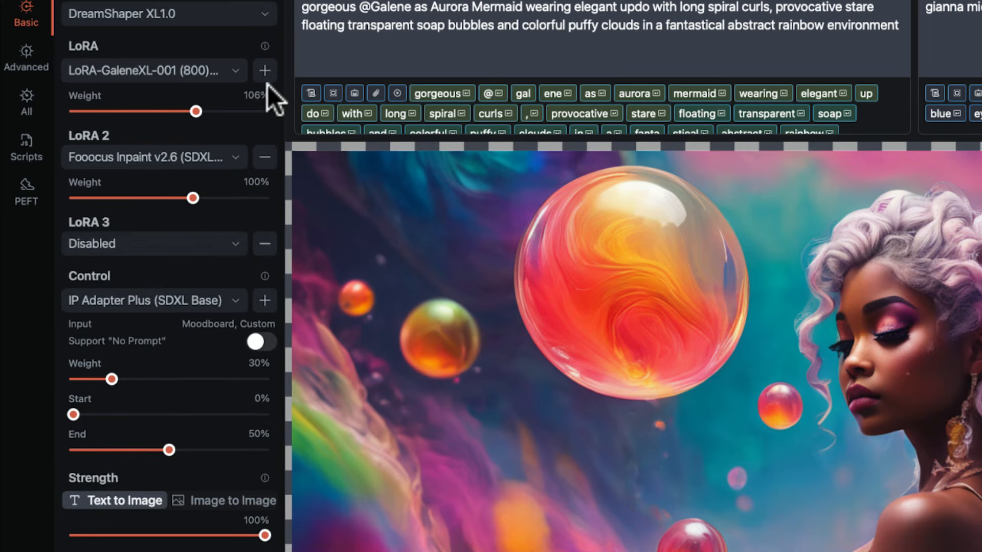
{"action": "left_click", "coordinate": [266, 245]}
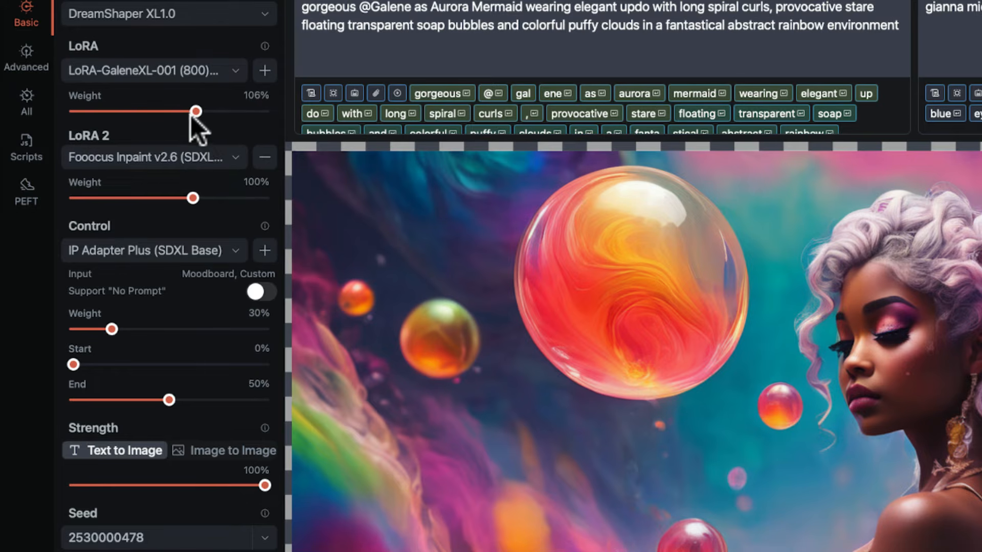
{"action": "left_click_drag", "start_coordinate": [192, 115], "coordinate": [185, 114]}
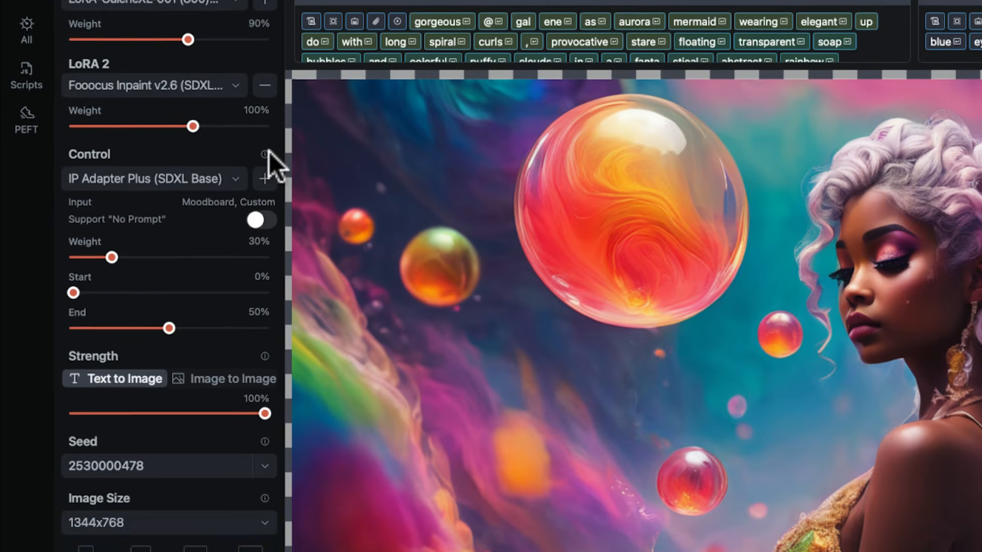
Adjust the IP Adapter Plus control, trying End 25%, Start 80% and weight 14% before settling on Start 0%, End 100% and weight 27%.
{"action": "mouse_move", "coordinate": [264, 170]}
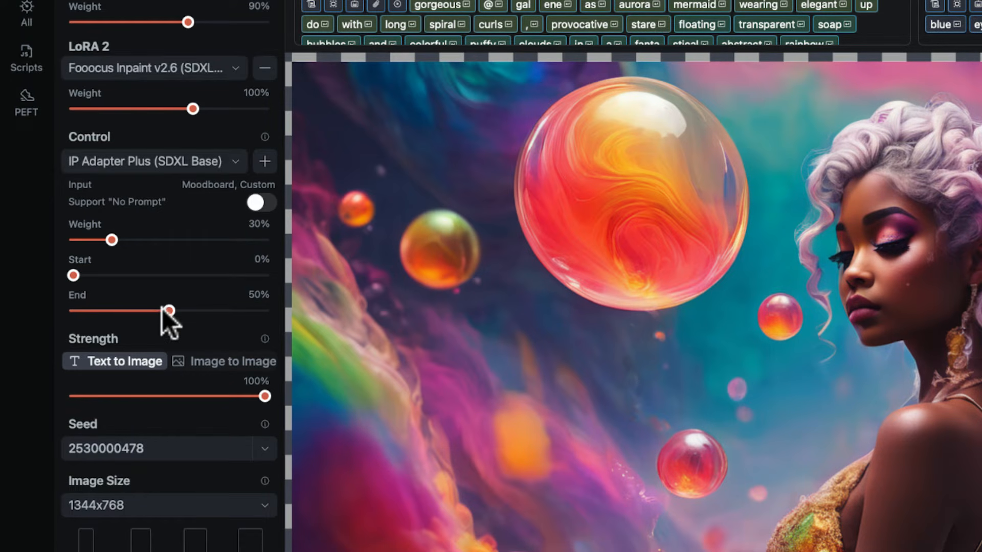
{"action": "left_click_drag", "start_coordinate": [171, 312], "coordinate": [123, 314]}
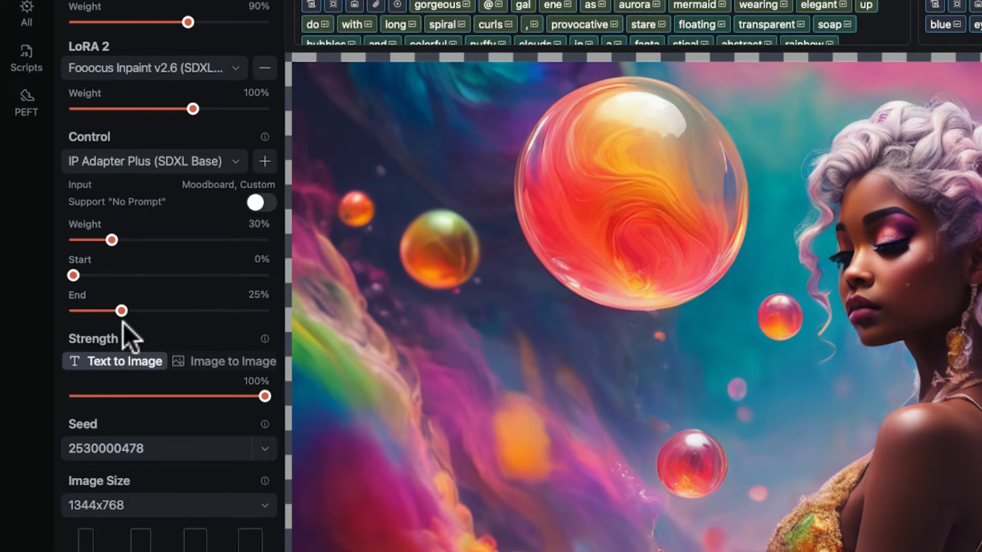
{"action": "left_click_drag", "start_coordinate": [73, 275], "coordinate": [226, 276]}
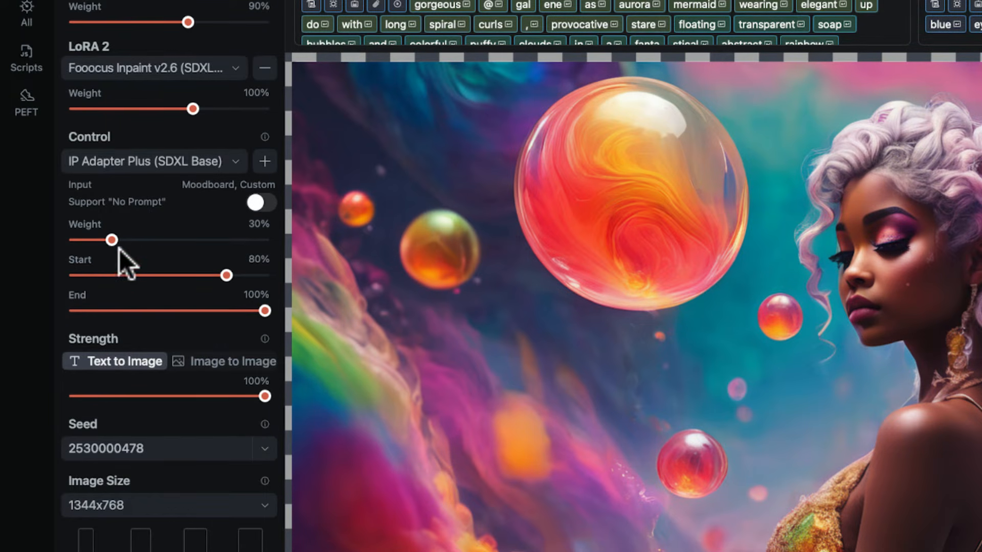
{"action": "left_click_drag", "start_coordinate": [228, 275], "coordinate": [57, 278]}
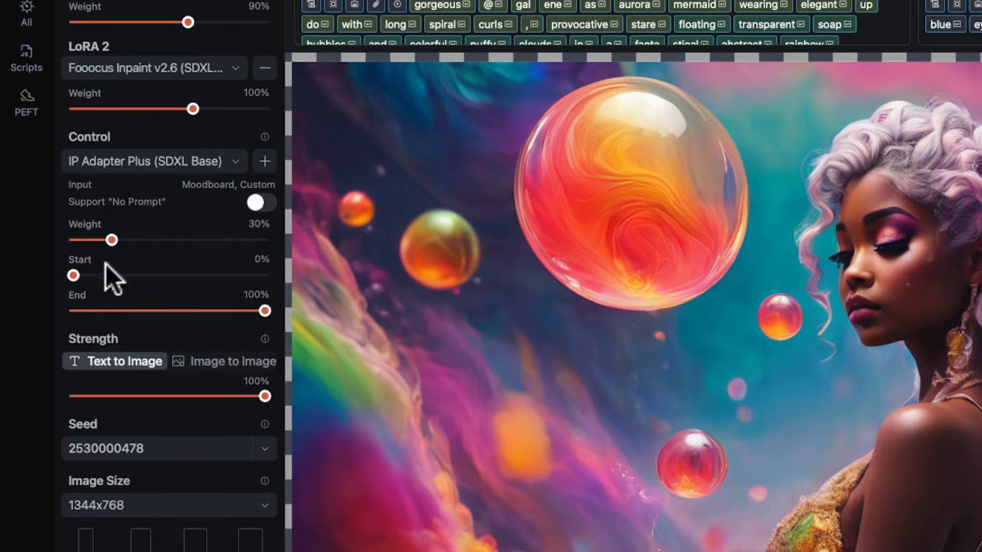
{"action": "left_click_drag", "start_coordinate": [117, 241], "coordinate": [96, 244]}
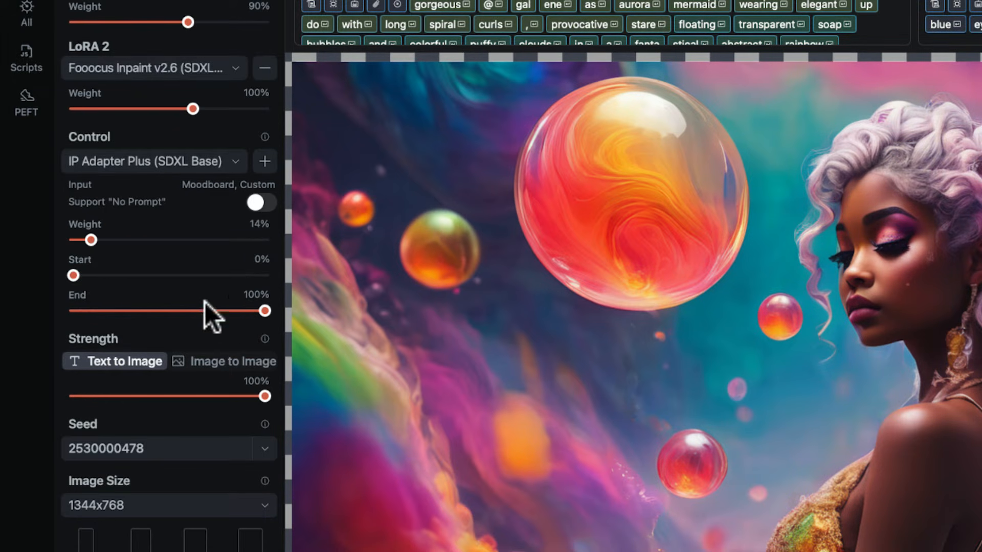
{"action": "left_click_drag", "start_coordinate": [94, 241], "coordinate": [103, 237]}
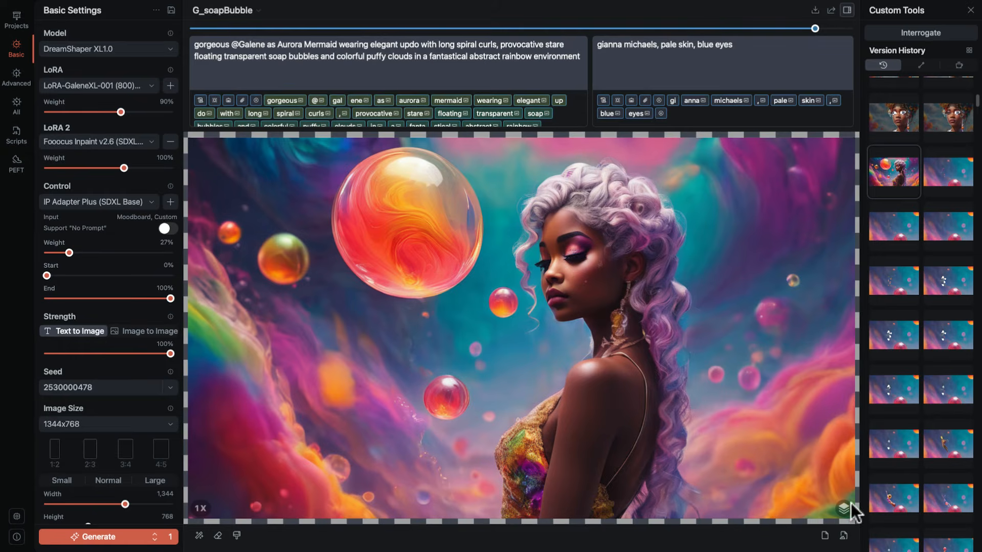
Show the canvas layer options and locate the Moodboard layer.
{"action": "left_click", "coordinate": [844, 508]}
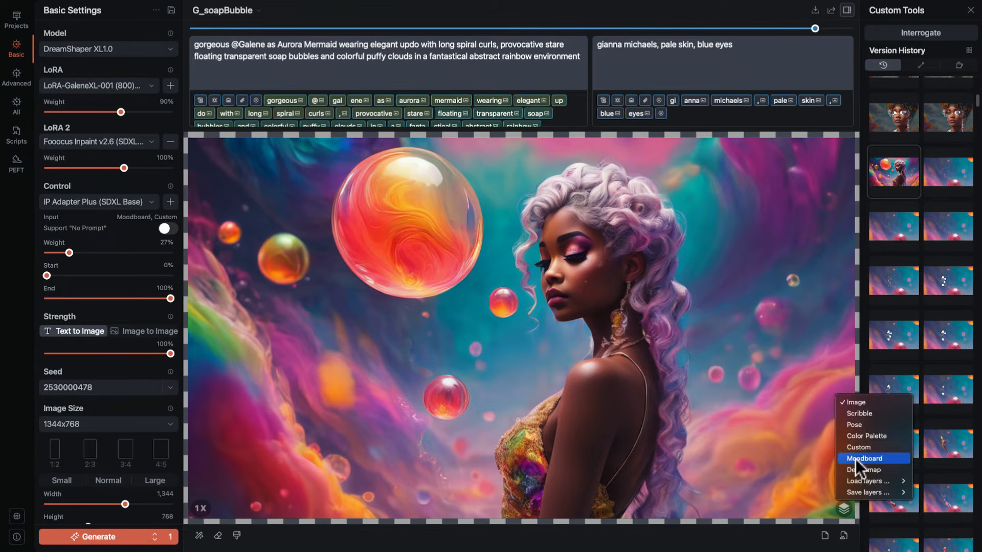
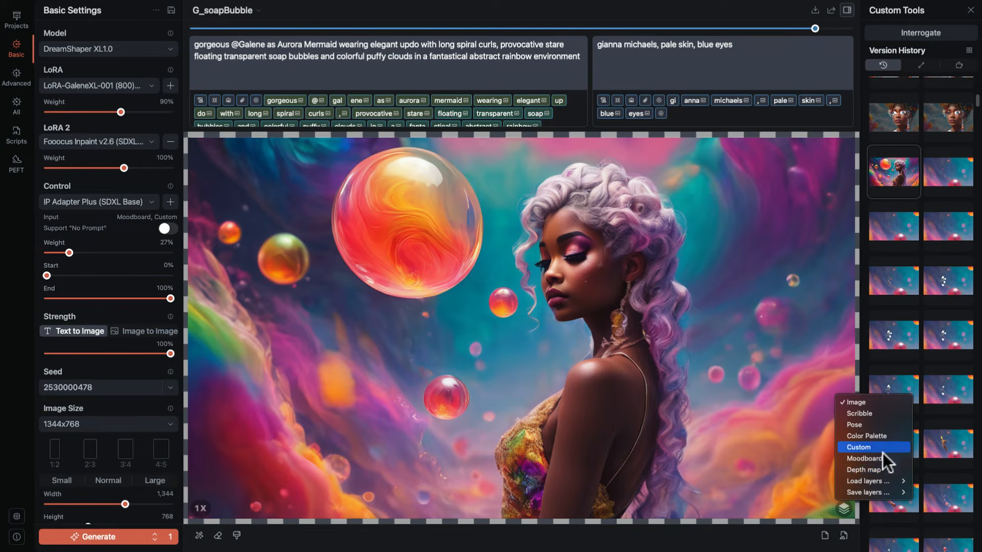
Close the layer options, alternate the Strength mode between Text to Image and Image to Image, and adjust Image to Image to 71%.
{"action": "left_click", "coordinate": [774, 525]}
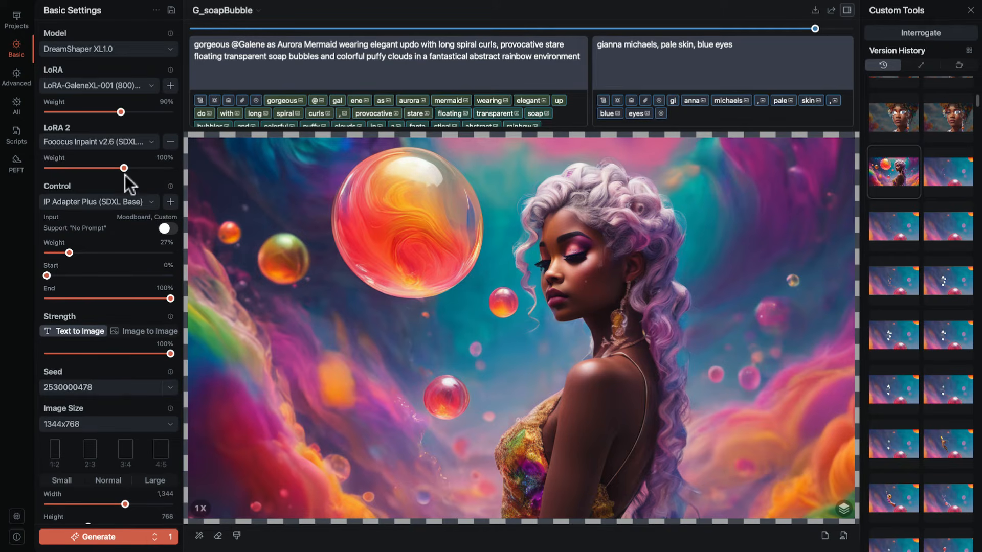
{"action": "scroll", "coordinate": [118, 179], "scroll_direction": "down", "scroll_amount": 3}
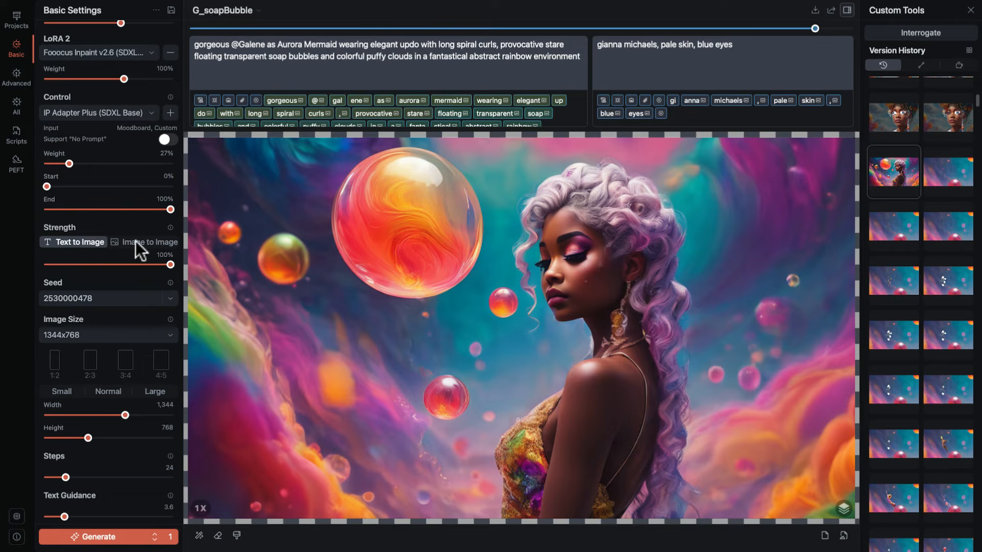
{"action": "left_click", "coordinate": [139, 242]}
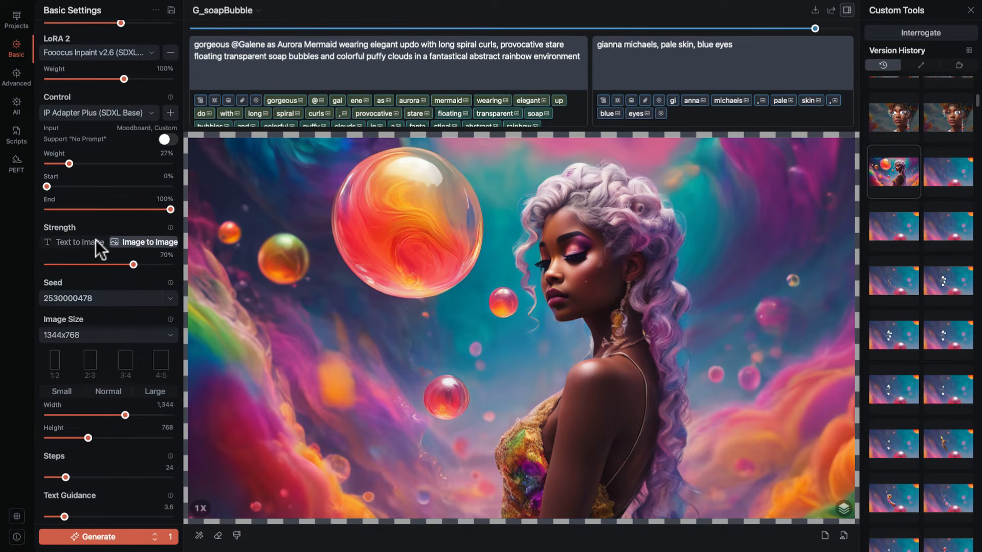
{"action": "left_click", "coordinate": [98, 241]}
{"action": "left_click", "coordinate": [132, 241]}
{"action": "left_click", "coordinate": [90, 240]}
{"action": "left_click", "coordinate": [143, 240]}
{"action": "left_click_drag", "start_coordinate": [140, 267], "coordinate": [117, 263]}
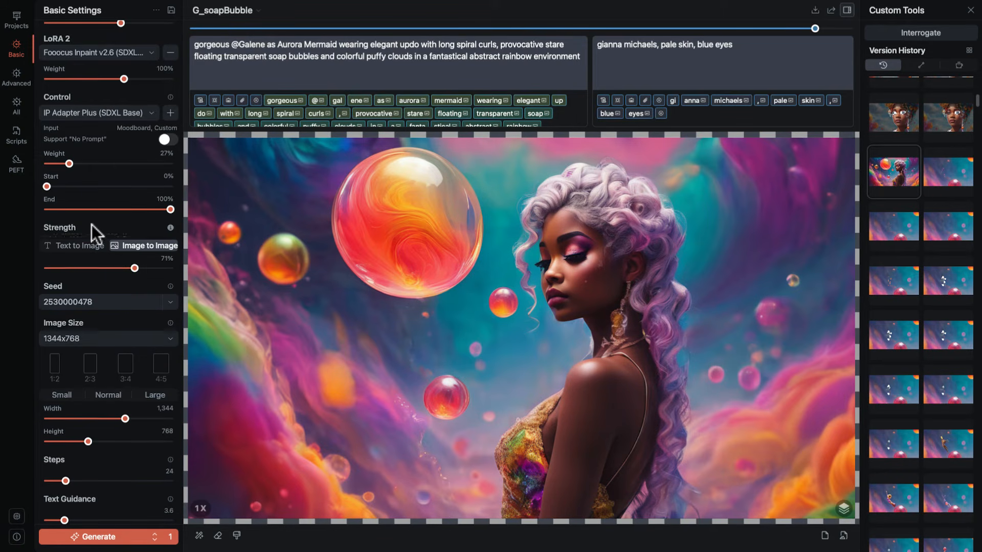
With the Strength explanation shown, try a lower Image to Image strength and return to Text to Image at 100%.
{"action": "mouse_move", "coordinate": [91, 225]}
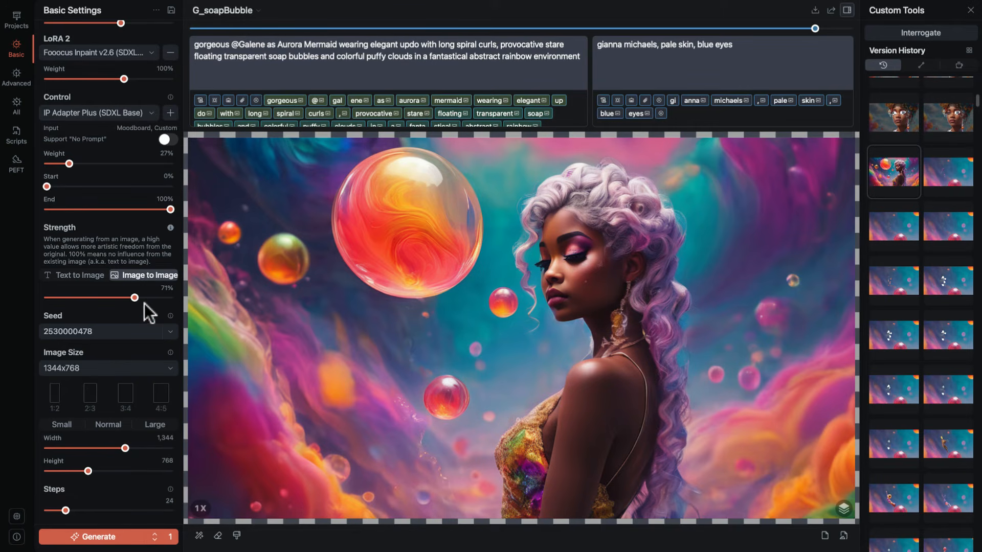
{"action": "mouse_move", "coordinate": [134, 297]}
{"action": "left_mouse_down"}
{"action": "mouse_move", "coordinate": [95, 296]}
{"action": "mouse_move", "coordinate": [136, 296]}
{"action": "mouse_move", "coordinate": [117, 296]}
{"action": "left_mouse_up"}
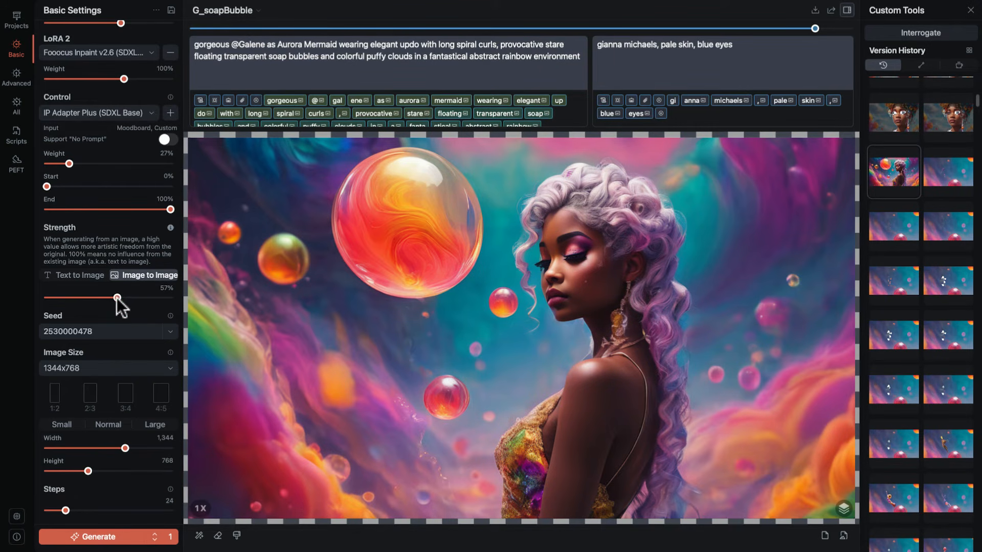
{"action": "left_click", "coordinate": [82, 275]}
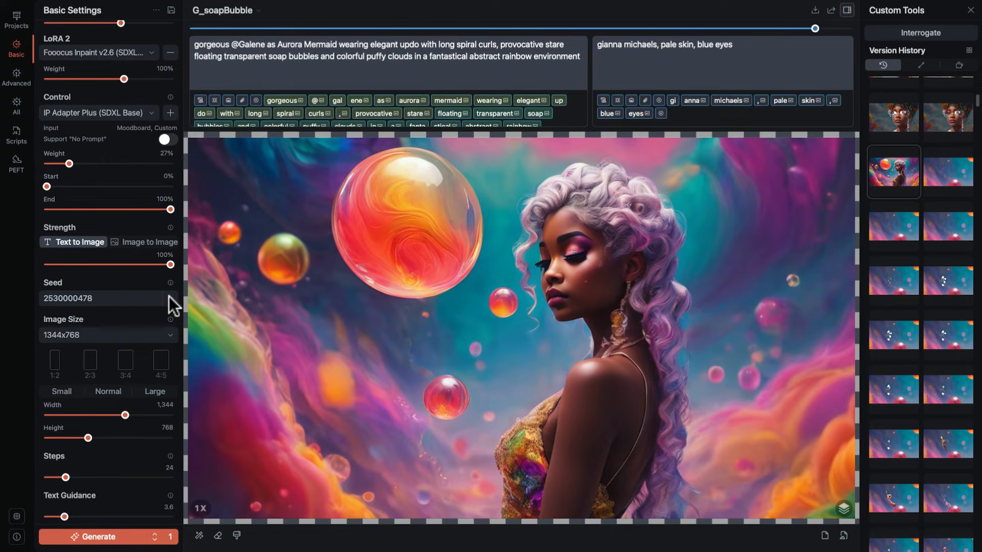
Set the seed to be newly generated on each generation instead of using a fixed number.
{"action": "scroll", "coordinate": [159, 332], "scroll_direction": "down", "scroll_amount": 1}
{"action": "scroll", "coordinate": [160, 338], "scroll_direction": "up", "scroll_amount": 1}
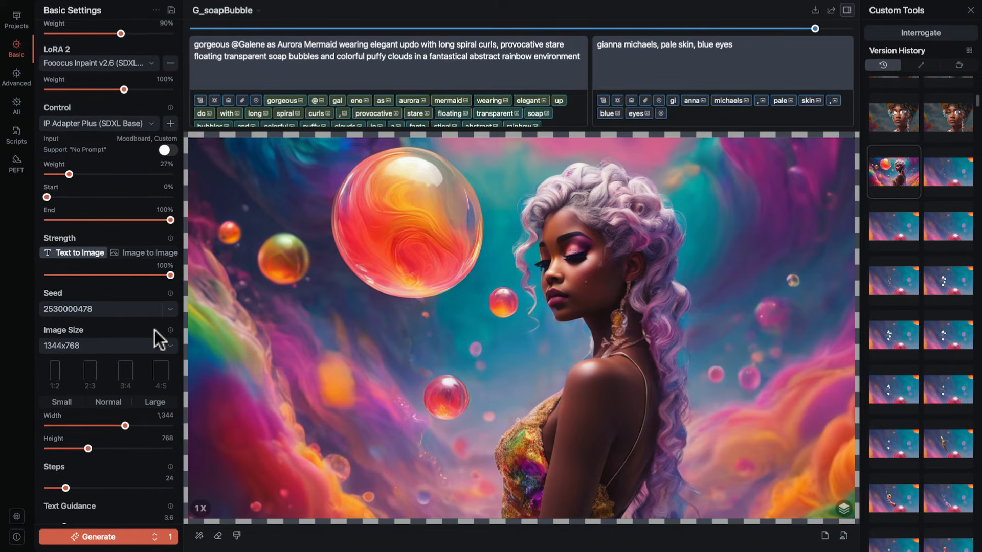
{"action": "scroll", "coordinate": [148, 328], "scroll_direction": "down", "scroll_amount": 3}
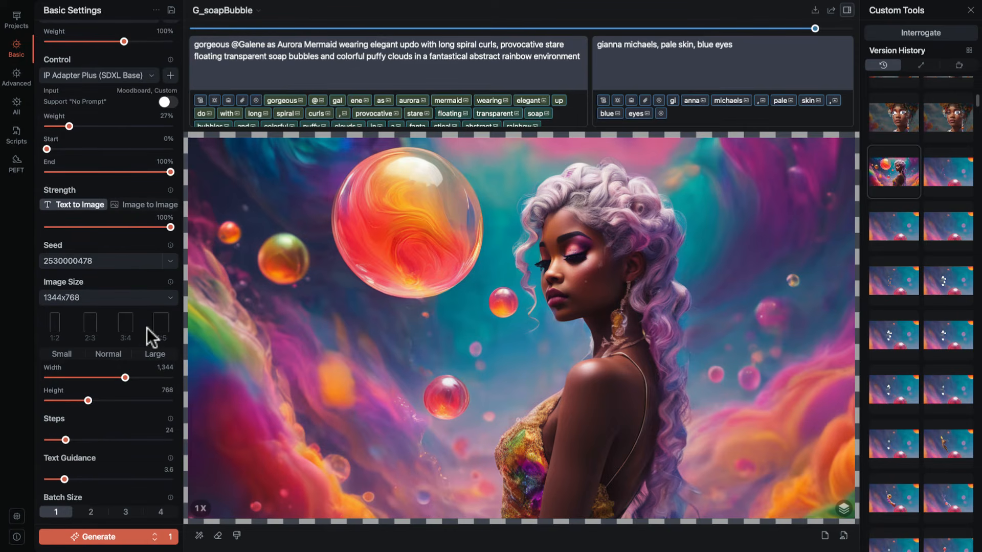
{"action": "left_click", "coordinate": [173, 258]}
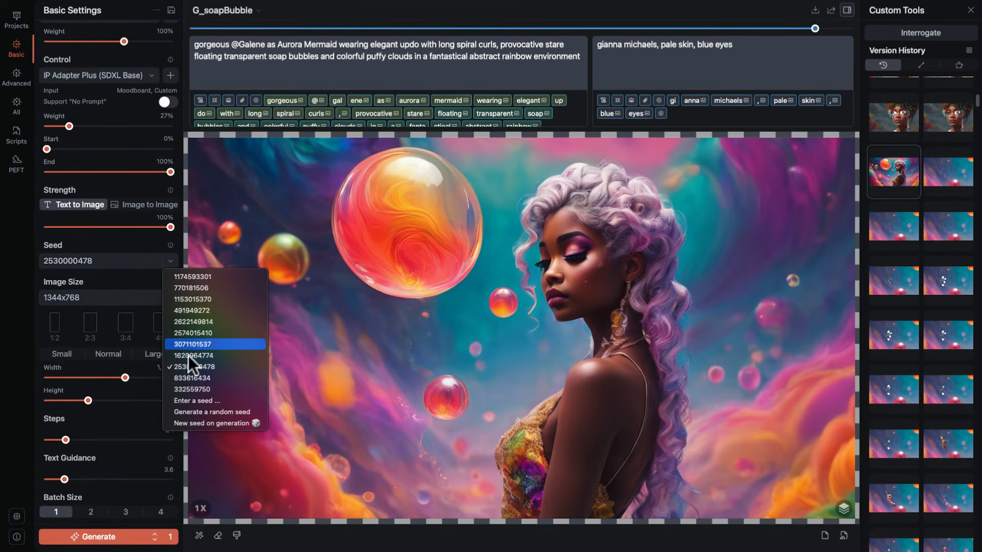
{"action": "left_click", "coordinate": [204, 423]}
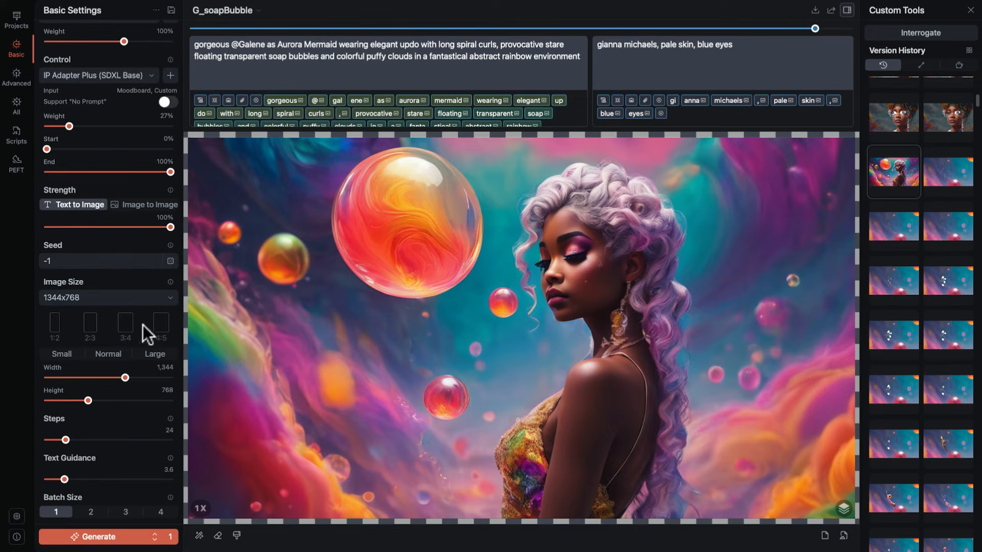
Try image sizes from the aspect ratio presets, using 2:3 Normal, 4:5 Large and then 2:1 Large at 1792x896.
{"action": "left_click", "coordinate": [90, 327]}
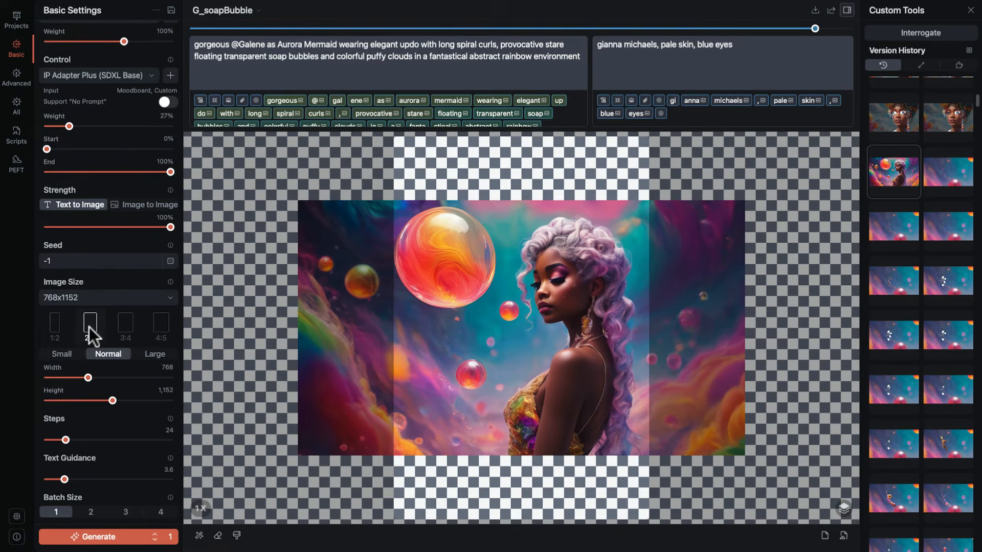
{"action": "left_click", "coordinate": [152, 347]}
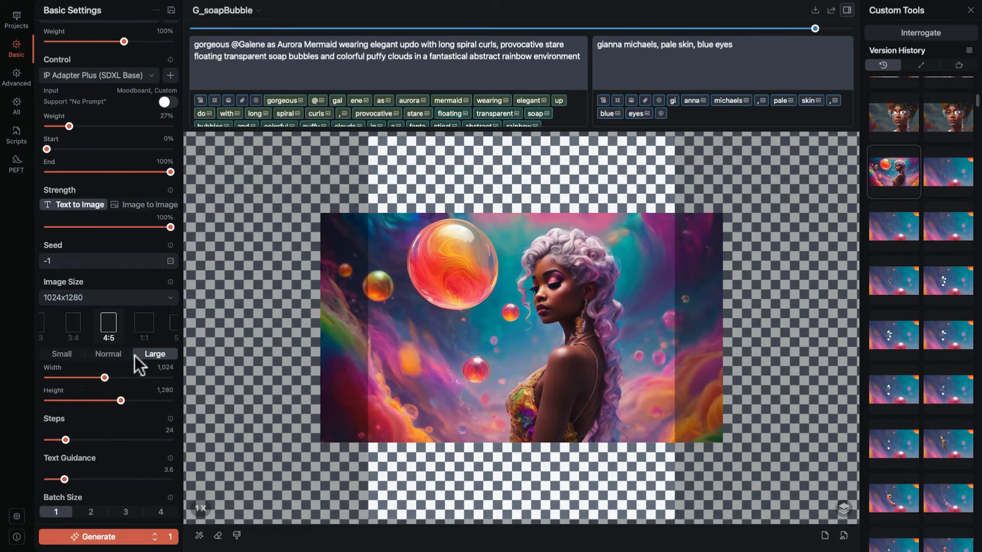
{"action": "scroll", "coordinate": [148, 338], "scroll_direction": "right", "scroll_amount": 3}
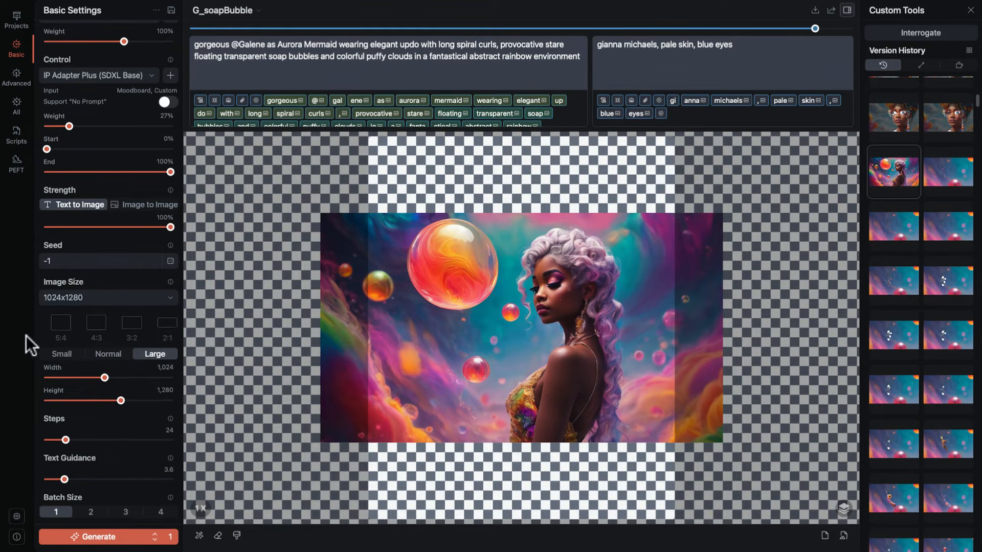
{"action": "left_click", "coordinate": [164, 323]}
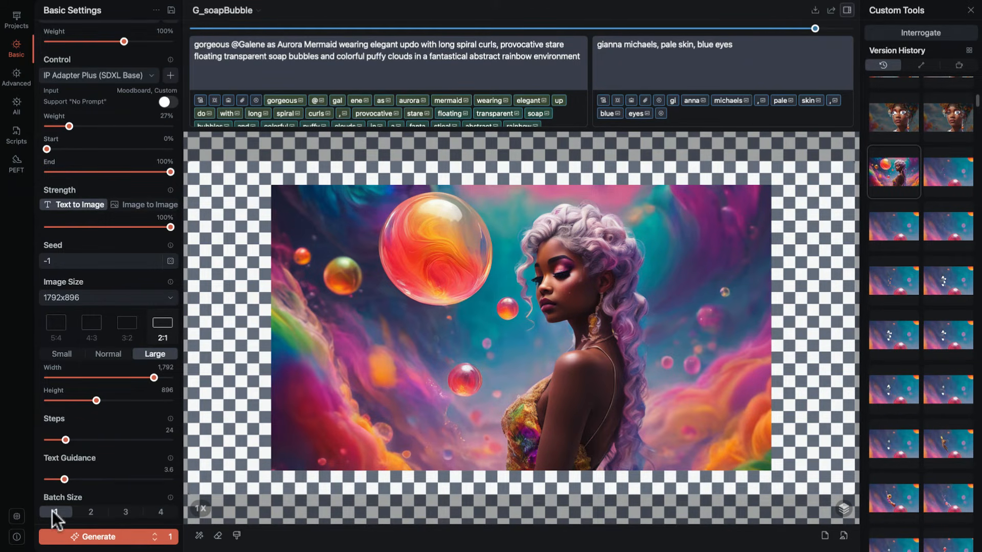
Try batch sizes of 2 and 4, and return the batch size to 1.
{"action": "left_click", "coordinate": [89, 512]}
{"action": "left_click", "coordinate": [161, 512]}
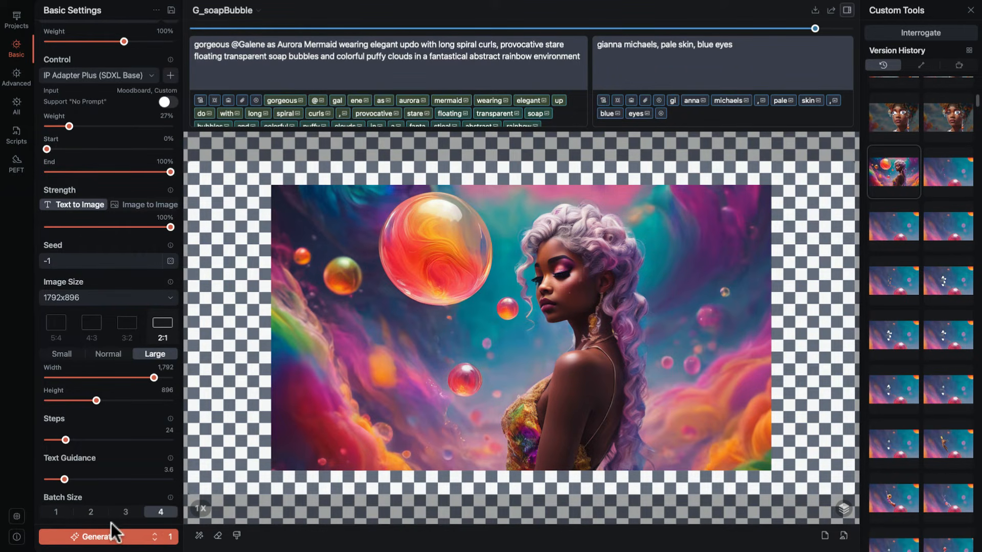
{"action": "left_click", "coordinate": [60, 511]}
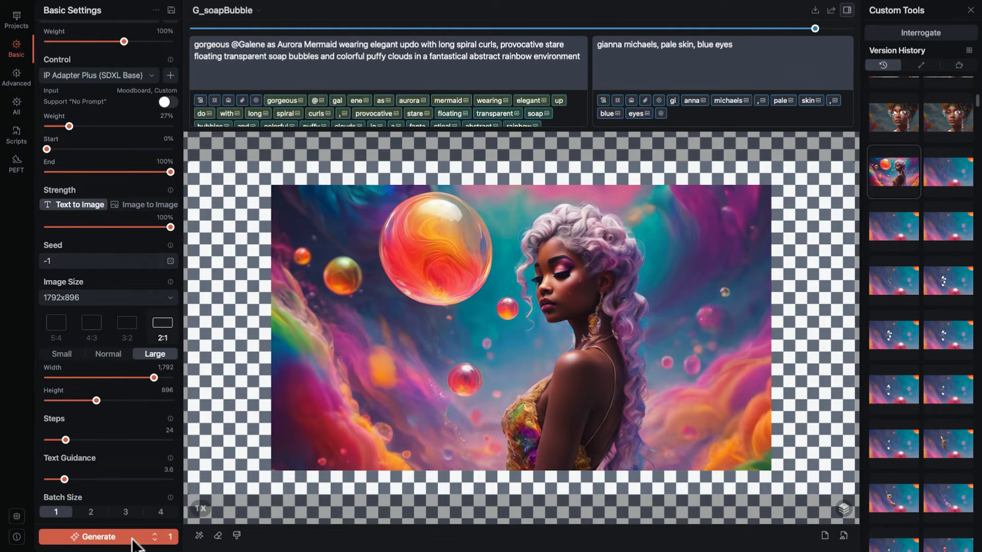
Review the generation count choices, keep the count at 1, and reload the mermaid image from the version history at 1344x768.
{"action": "left_click", "coordinate": [172, 536]}
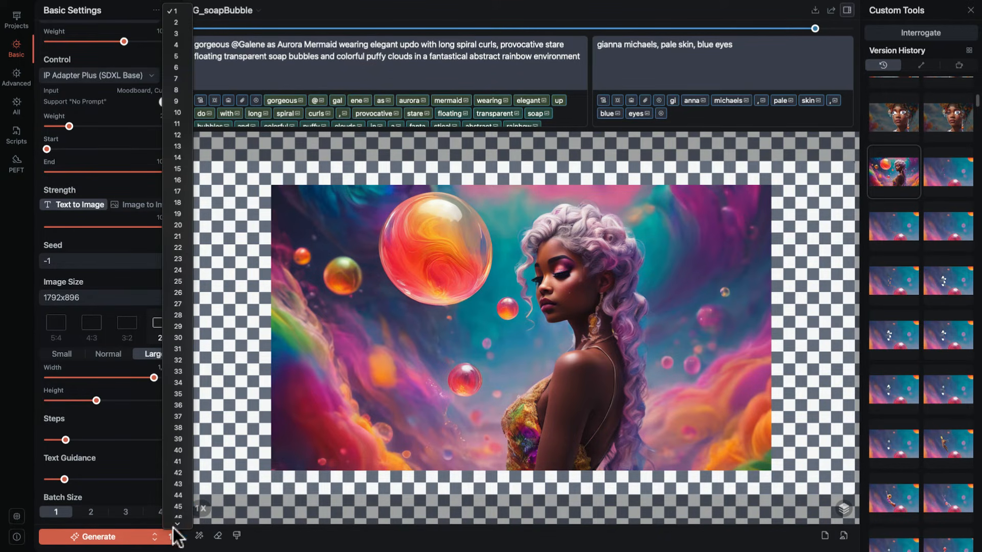
{"action": "mouse_move", "coordinate": [185, 545]}
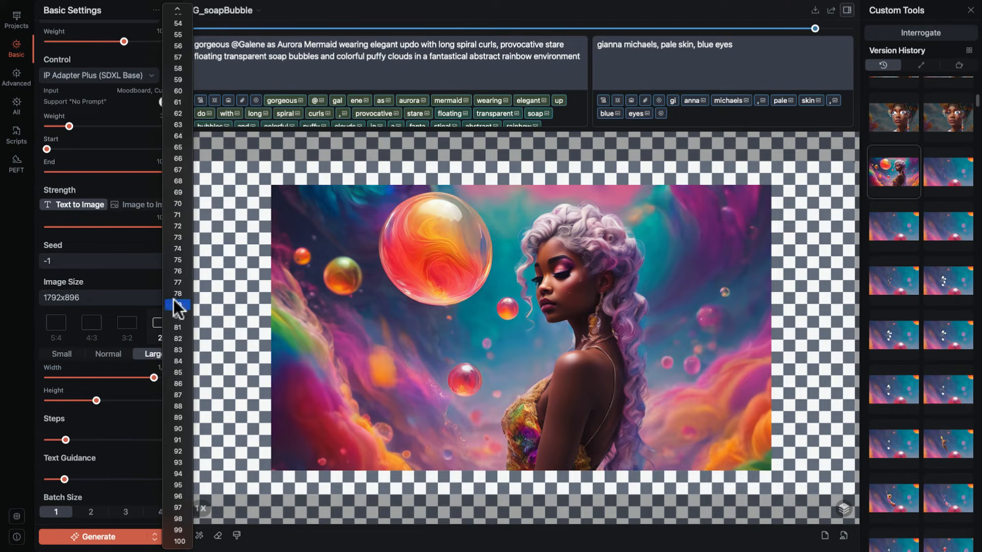
{"action": "mouse_move", "coordinate": [171, 3]}
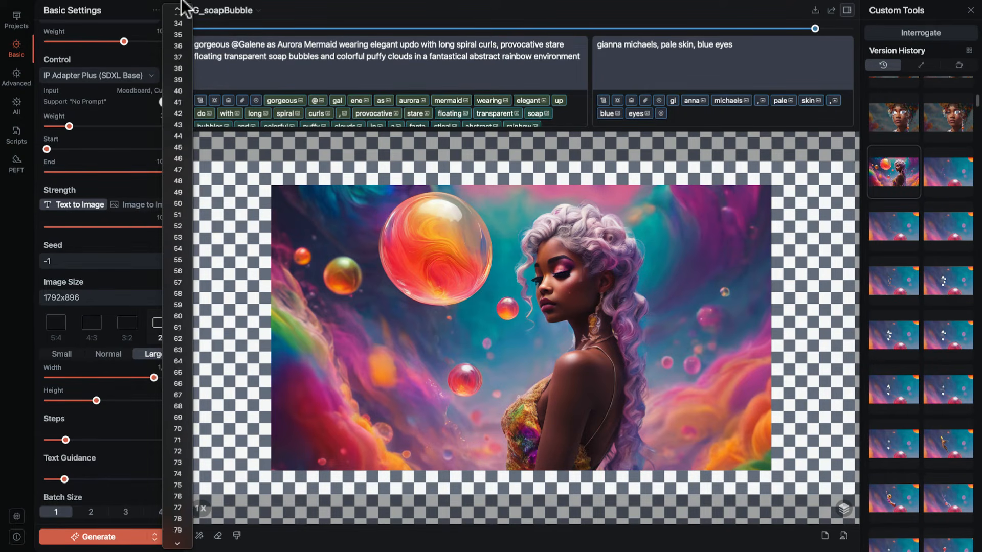
{"action": "left_click", "coordinate": [96, 286]}
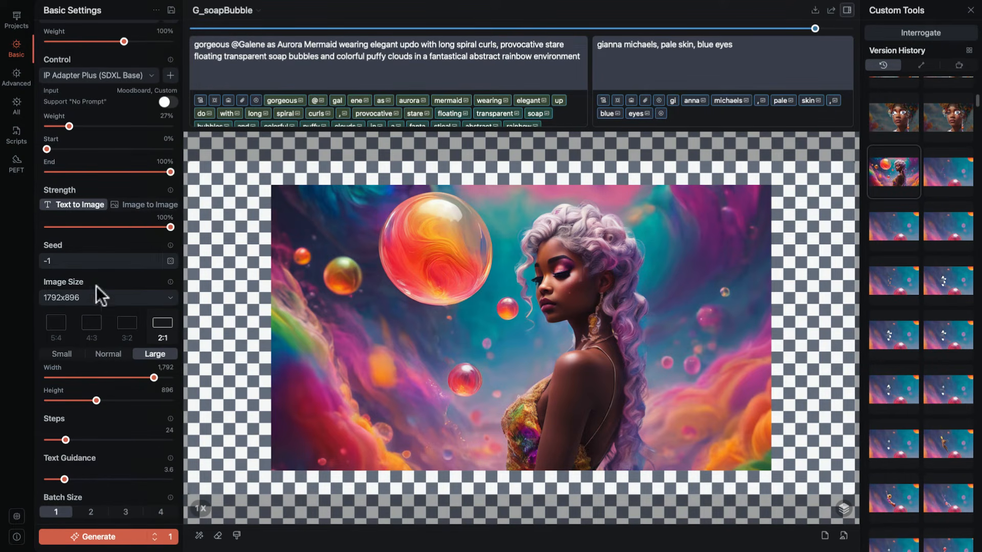
{"action": "left_click", "coordinate": [154, 534]}
{"action": "left_click", "coordinate": [154, 533]}
{"action": "left_click", "coordinate": [155, 534]}
{"action": "left_click", "coordinate": [910, 177]}
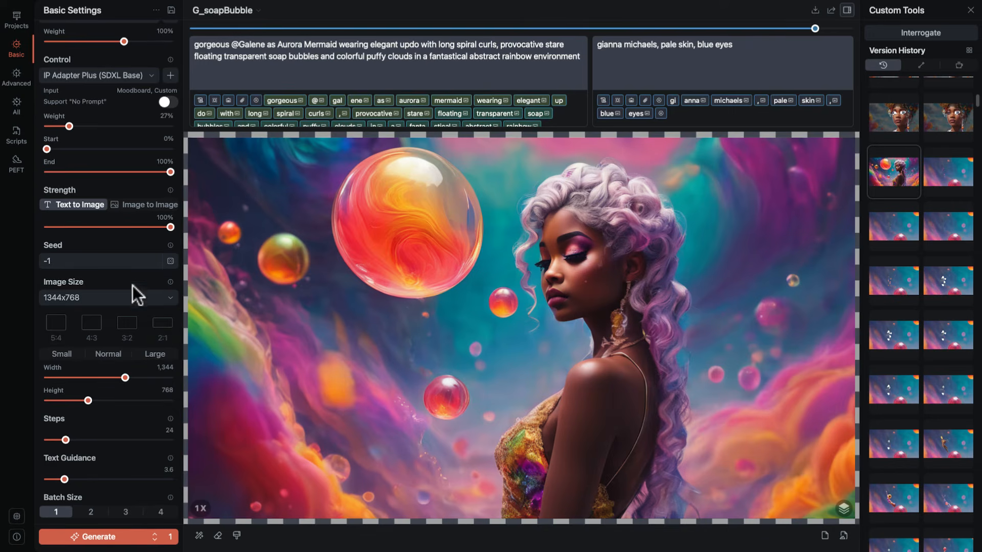
Show the advanced settings and view the available samplers, keeping DPM++ 2M Karras.
{"action": "left_click", "coordinate": [17, 77]}
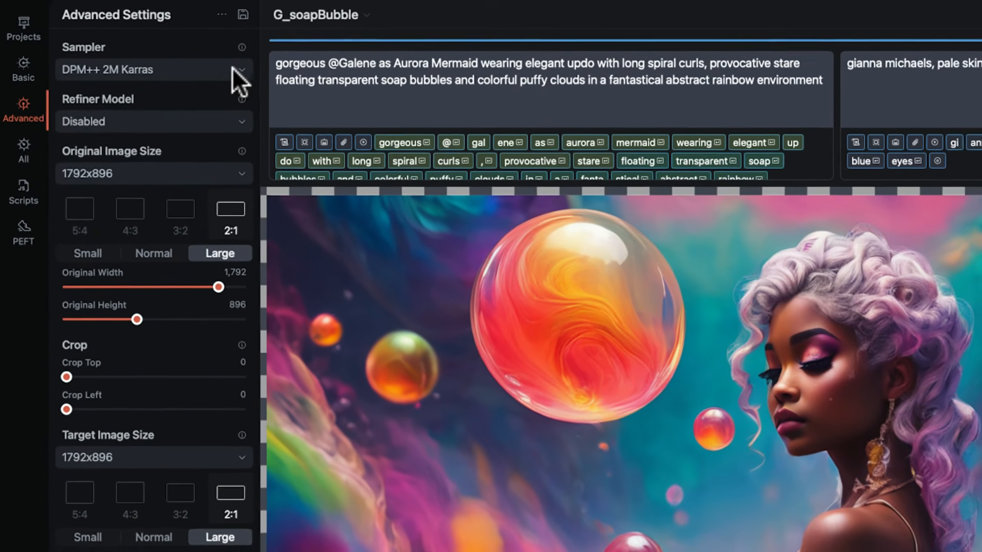
{"action": "left_click", "coordinate": [235, 69]}
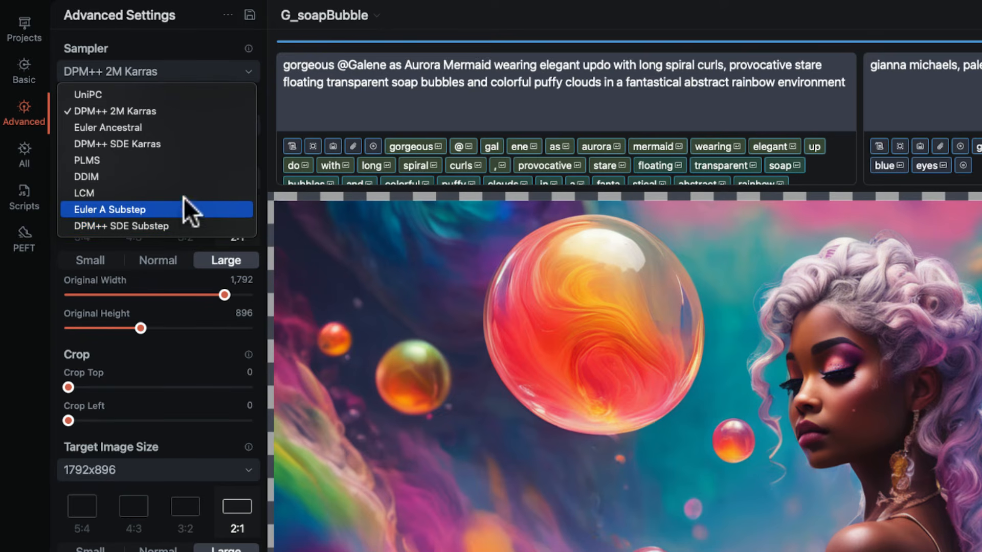
{"action": "left_click", "coordinate": [169, 109]}
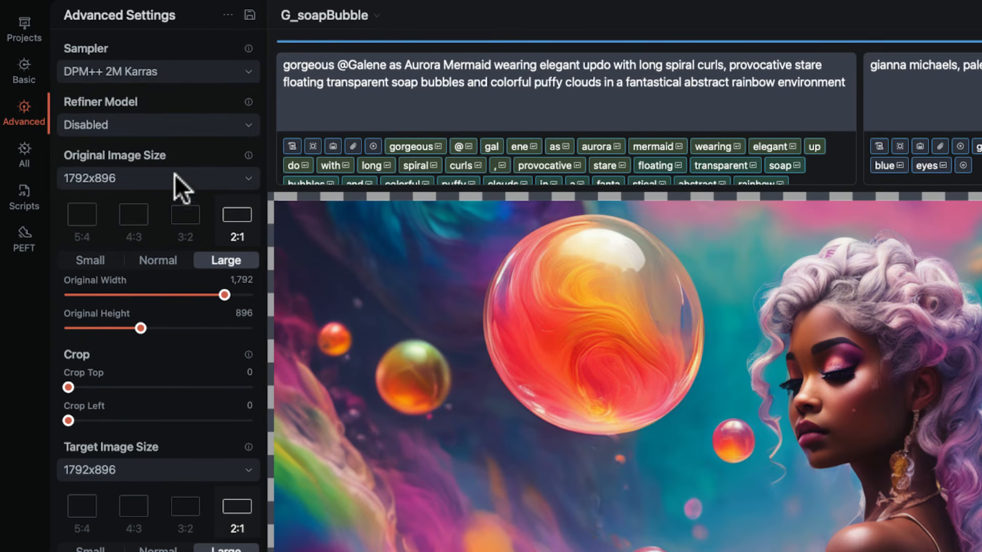
Examine the advanced settings for upscaler, refiner, original and target image size, crop, aesthetic score and Zero Negative Prompt.
{"action": "scroll", "coordinate": [179, 214], "scroll_direction": "down", "scroll_amount": 5}
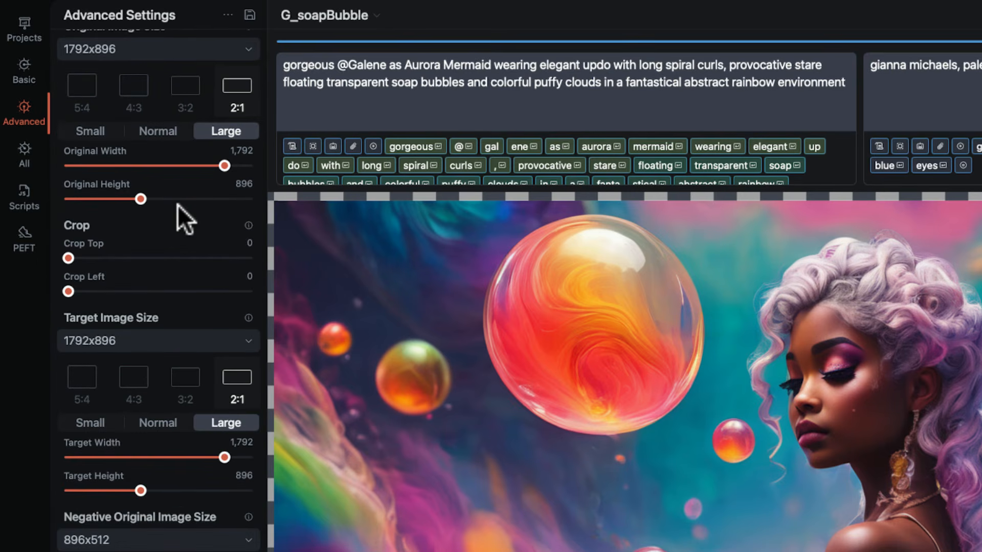
{"action": "scroll", "coordinate": [179, 274], "scroll_direction": "up", "scroll_amount": 8}
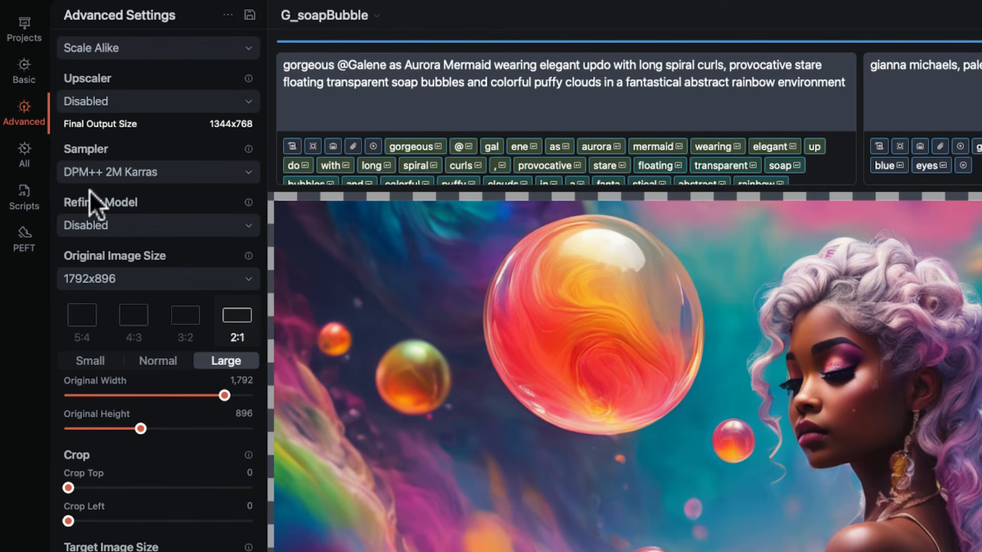
{"action": "scroll", "coordinate": [107, 189], "scroll_direction": "down", "scroll_amount": 13}
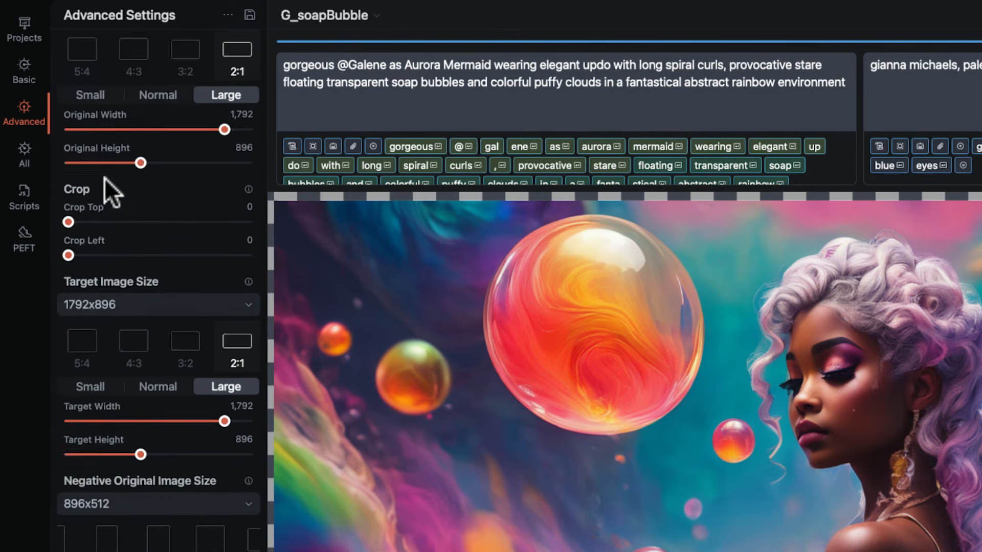
{"action": "scroll", "coordinate": [110, 192], "scroll_direction": "down", "scroll_amount": 8}
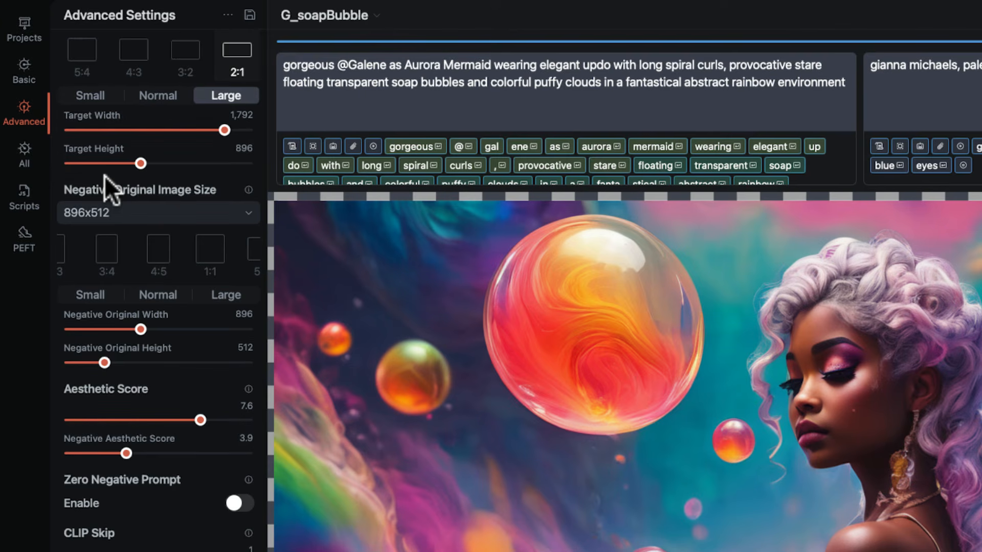
{"action": "scroll", "coordinate": [105, 176], "scroll_direction": "down", "scroll_amount": 8}
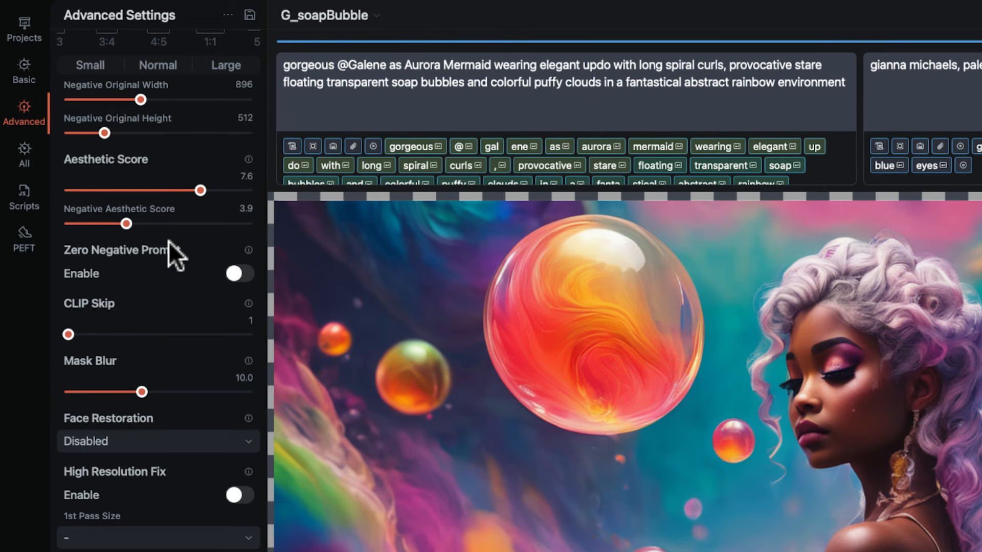
{"action": "mouse_move", "coordinate": [168, 242]}
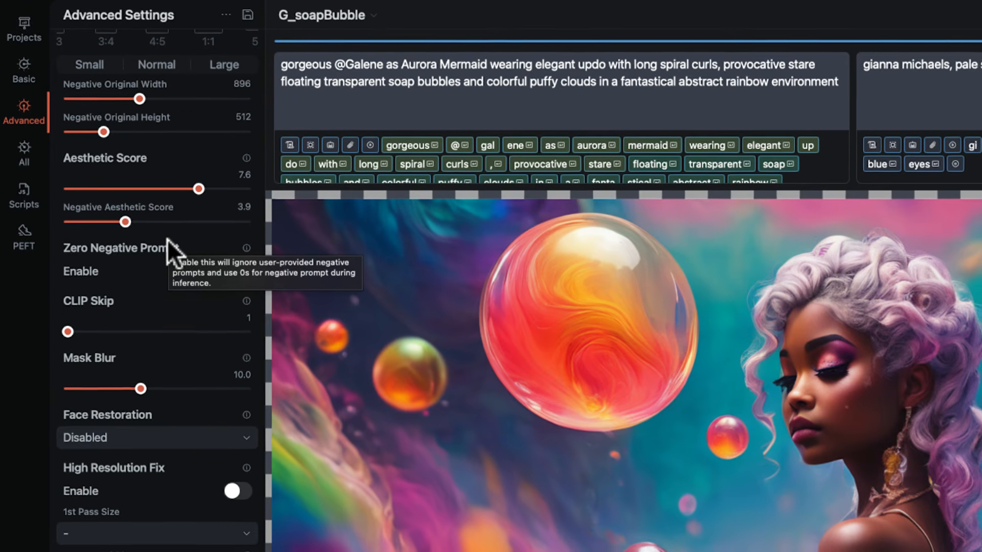
{"action": "scroll", "coordinate": [118, 240], "scroll_direction": "up", "scroll_amount": 8}
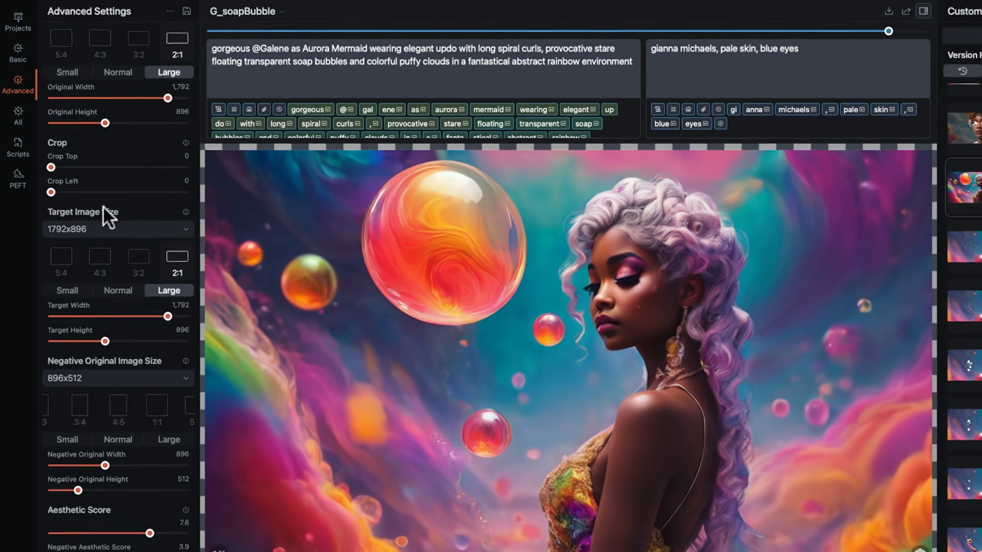
{"action": "scroll", "coordinate": [100, 202], "scroll_direction": "up", "scroll_amount": 5}
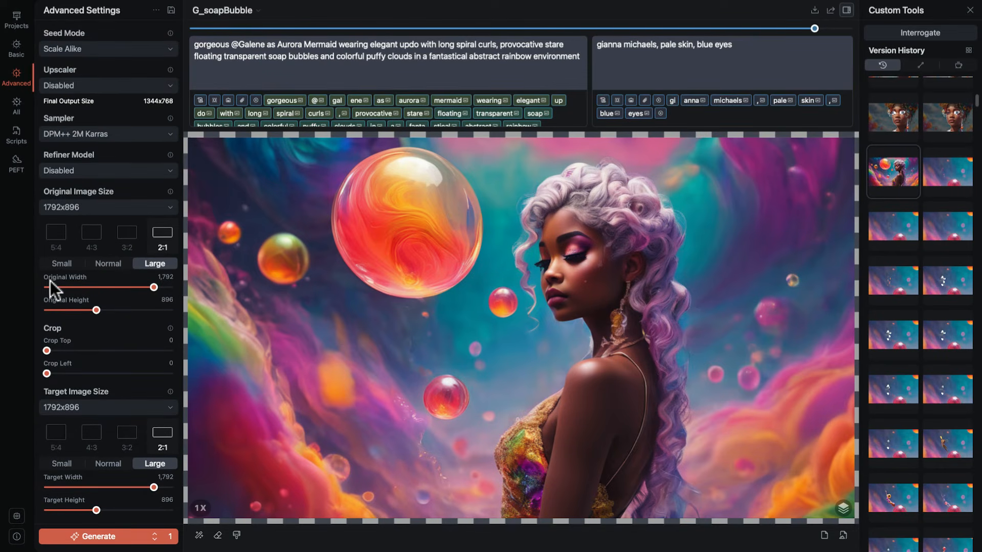
Set Mask Blur to 1.0 in the advanced settings.
{"action": "scroll", "coordinate": [102, 275], "scroll_direction": "down", "scroll_amount": 10}
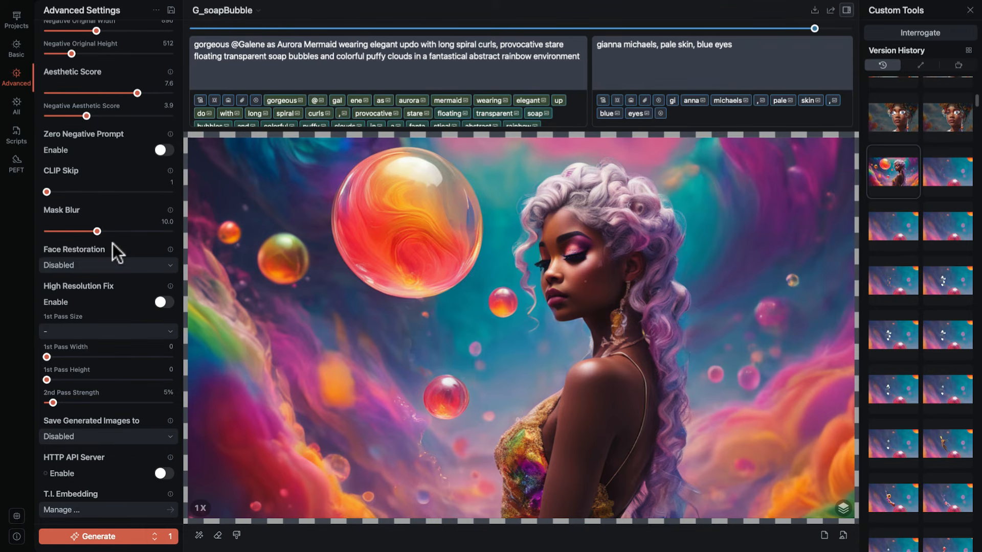
{"action": "mouse_move", "coordinate": [113, 243]}
{"action": "left_click_drag", "start_coordinate": [96, 229], "coordinate": [41, 234]}
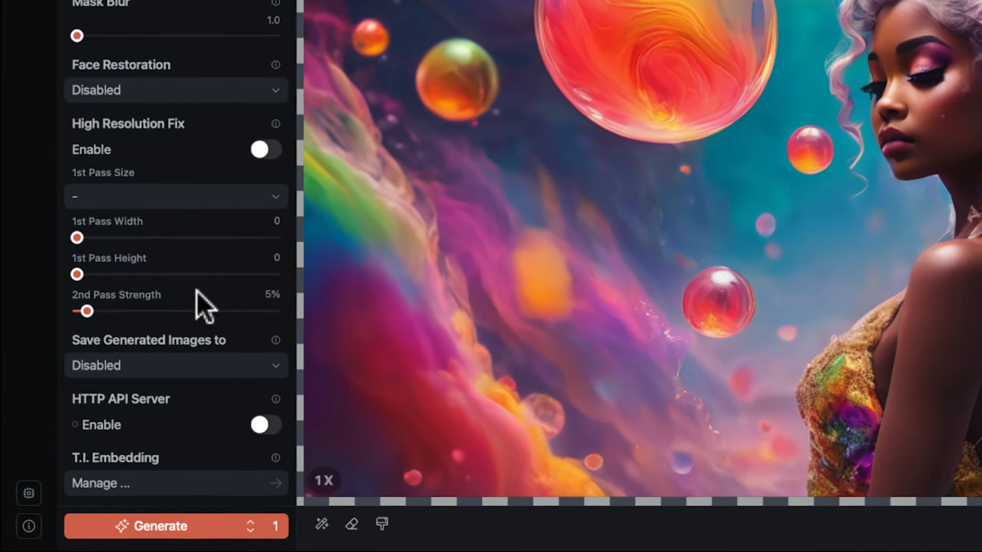
Review the folder choices for saving generated images, keep Disabled, and switch the HTTP API Server on and off to view its port and IP settings.
{"action": "left_click", "coordinate": [266, 363]}
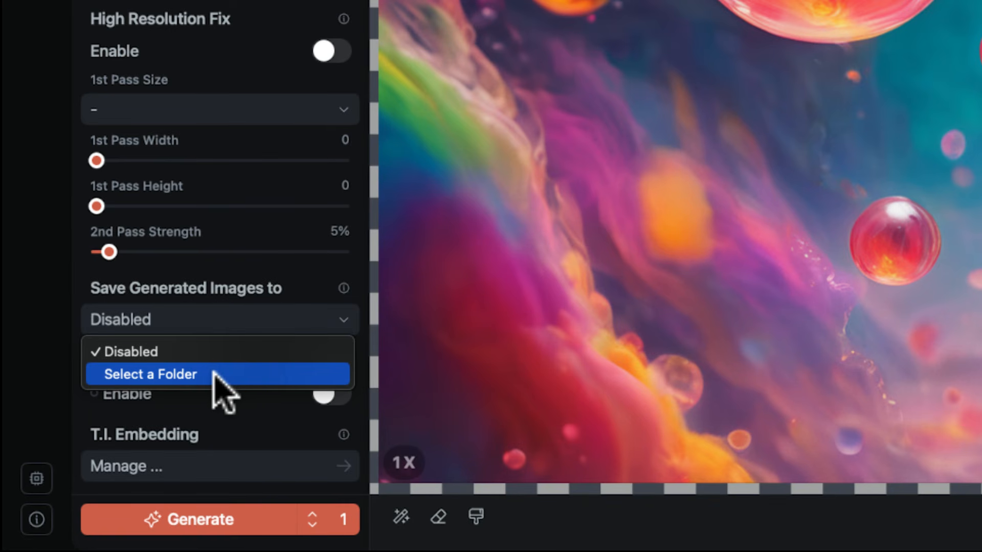
{"action": "left_click", "coordinate": [226, 351]}
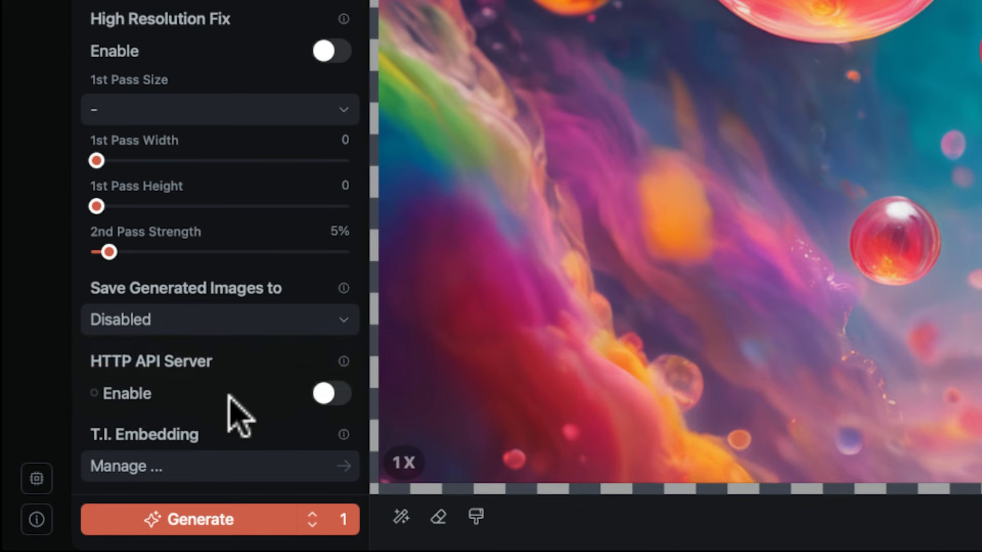
{"action": "left_click", "coordinate": [329, 394]}
{"action": "scroll", "coordinate": [301, 414], "scroll_direction": "down", "scroll_amount": 4}
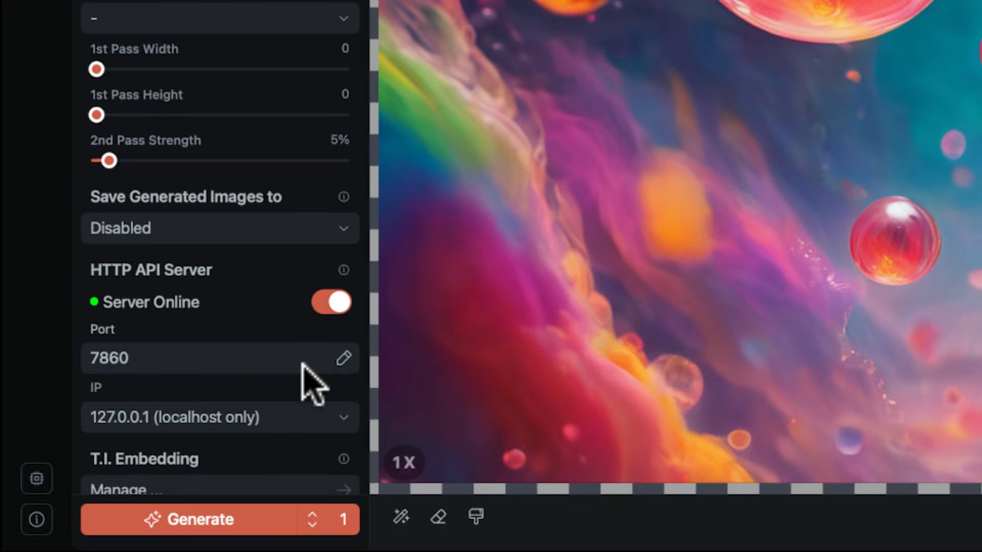
{"action": "scroll", "coordinate": [306, 376], "scroll_direction": "down", "scroll_amount": 1}
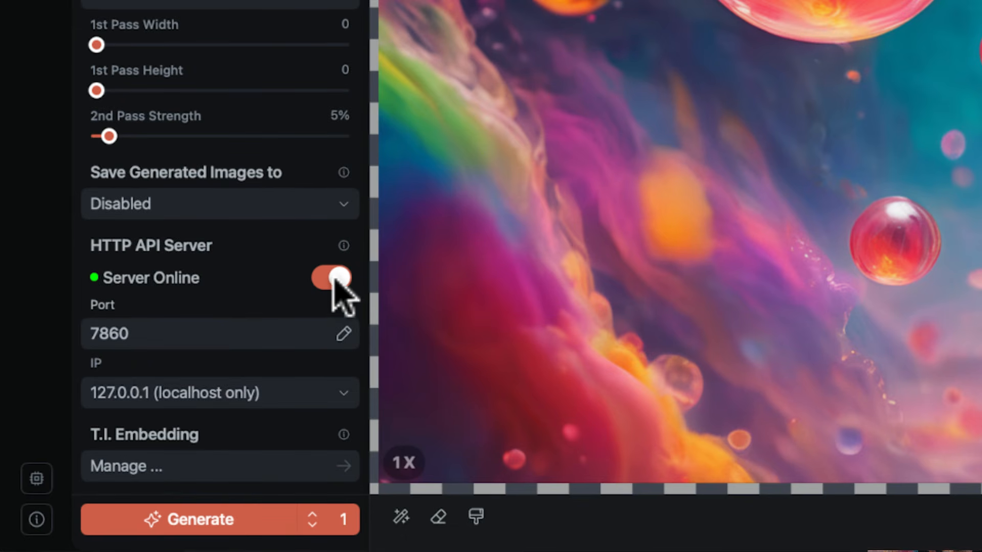
{"action": "left_click", "coordinate": [335, 279]}
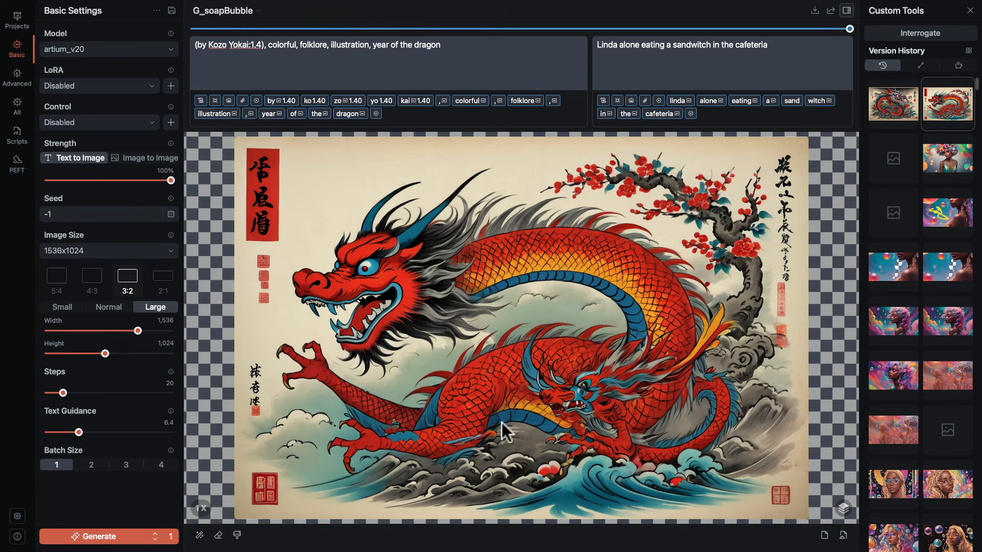
Set the generation count to 2 and generate text-to-image results from the "year of the dragon" prompt at 1536x1024.
{"action": "left_click", "coordinate": [156, 532]}
{"action": "left_click", "coordinate": [118, 537]}
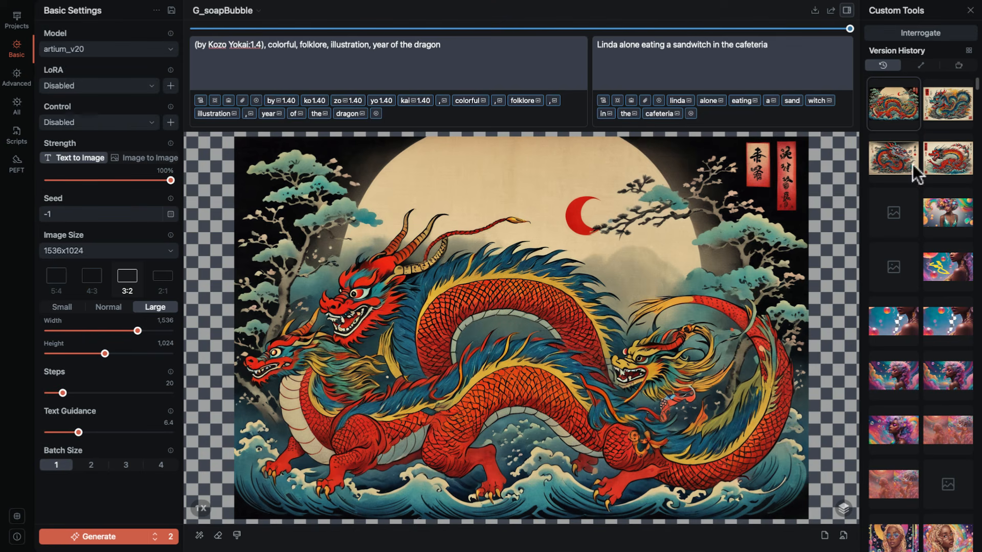
{"action": "left_click", "coordinate": [98, 537]}
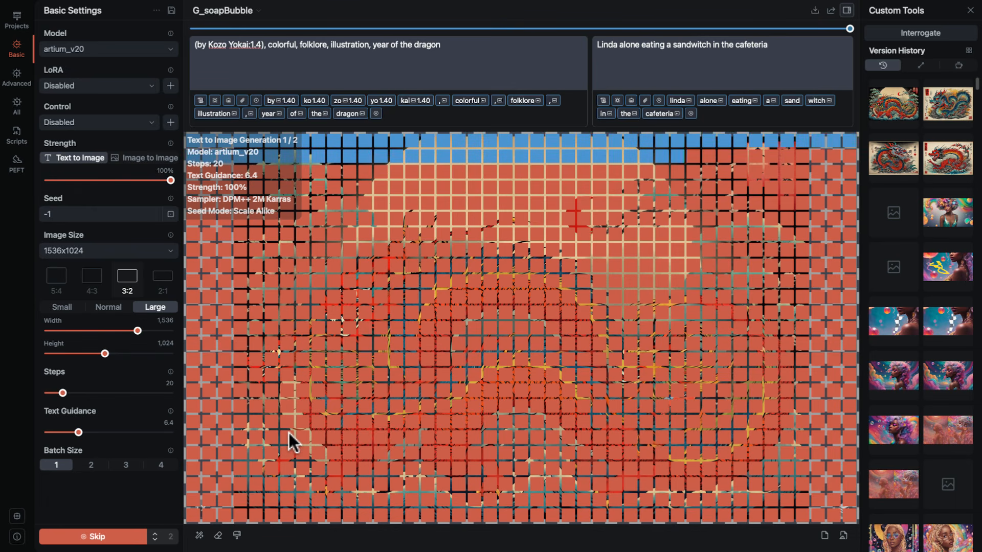